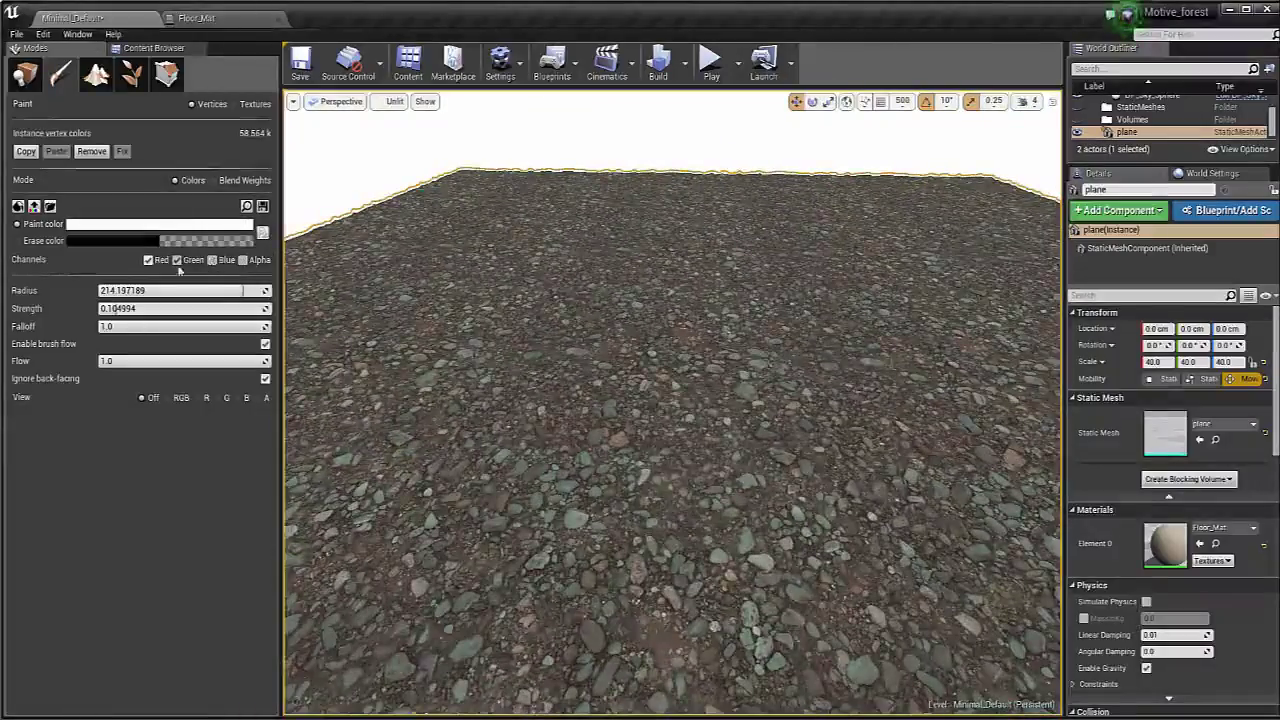
Limit vertex painting to the red channel and fill the selected plane with the white paint color.
right_drag(480, 380, 510, 450)
key(w)
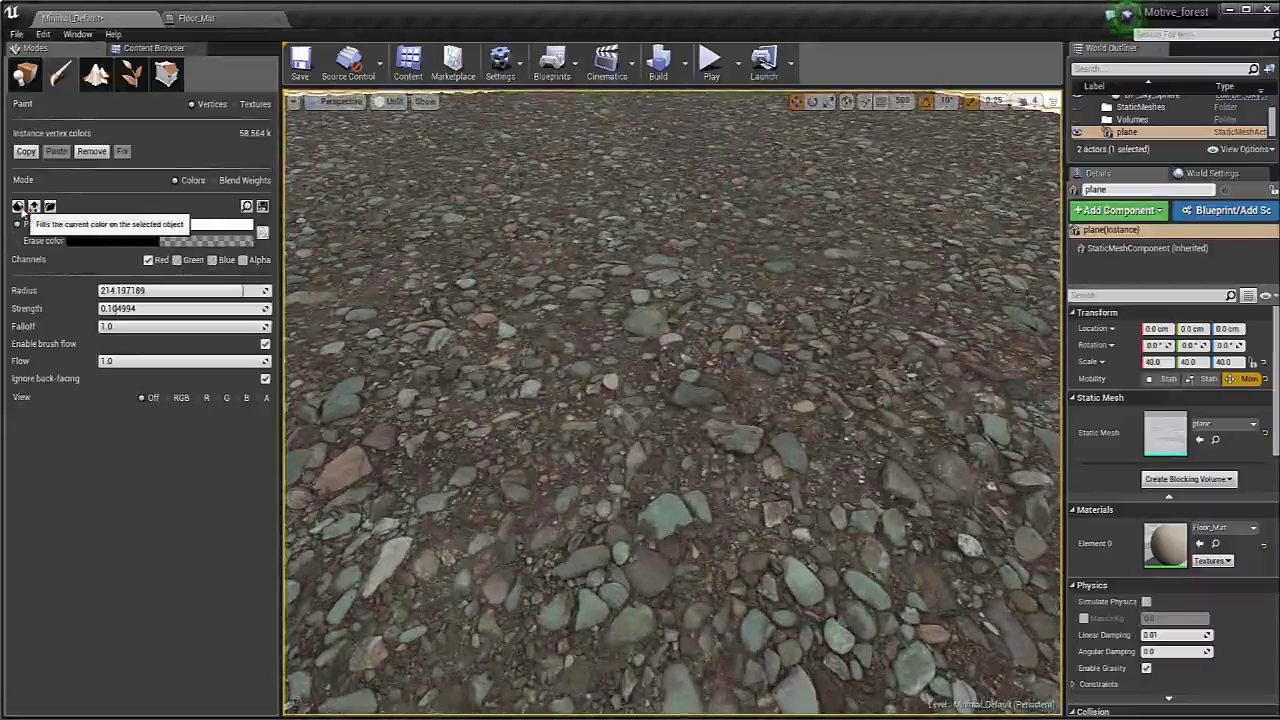
click(20, 209)
right_drag(742, 330, 795, 390)
key(w)
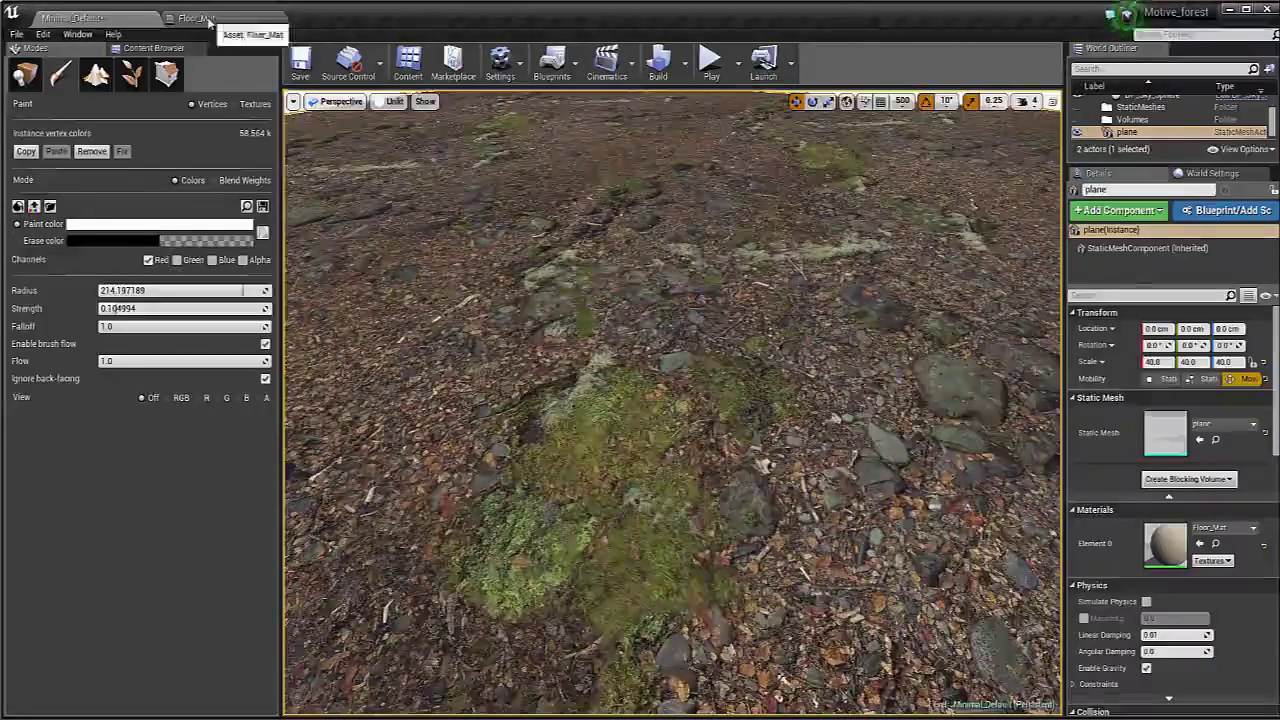
Open the Floor_Mat material and select the texture coordinate node feeding the first texture set.
click(236, 20)
scroll(732, 257, down, 11)
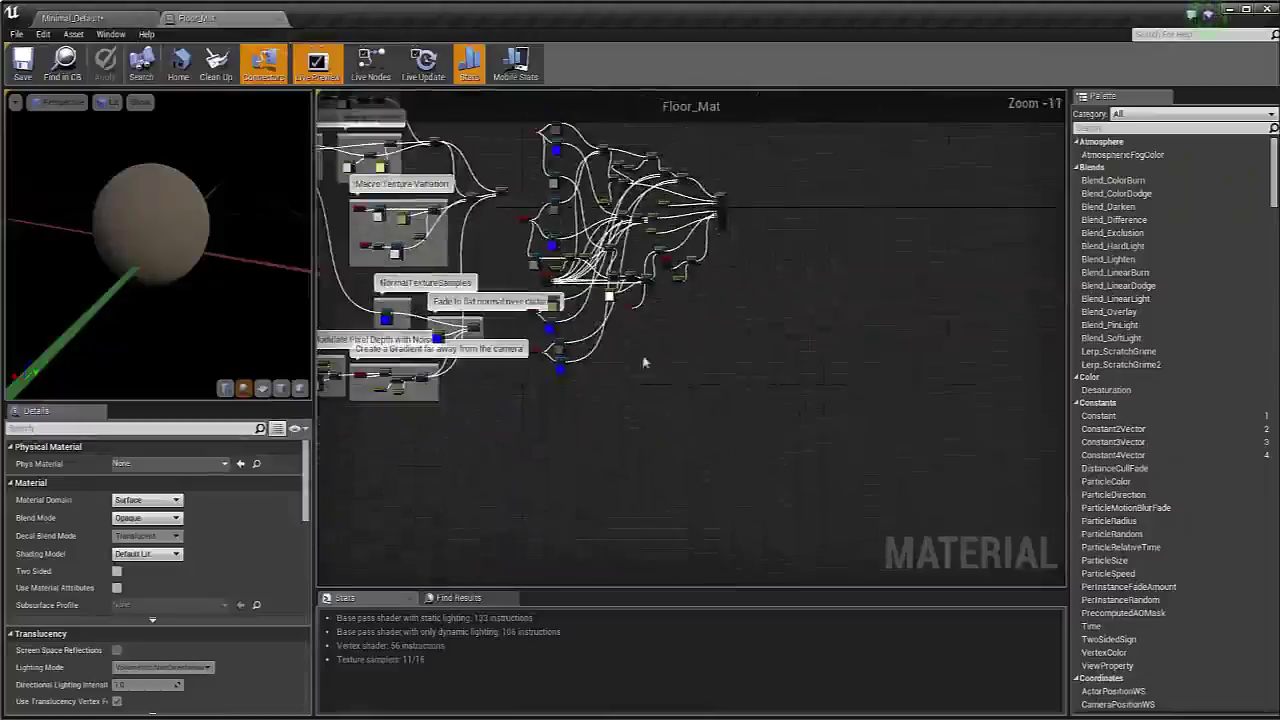
scroll(538, 204, up, 6)
right_drag(494, 145, 591, 371)
scroll(613, 242, up, 3)
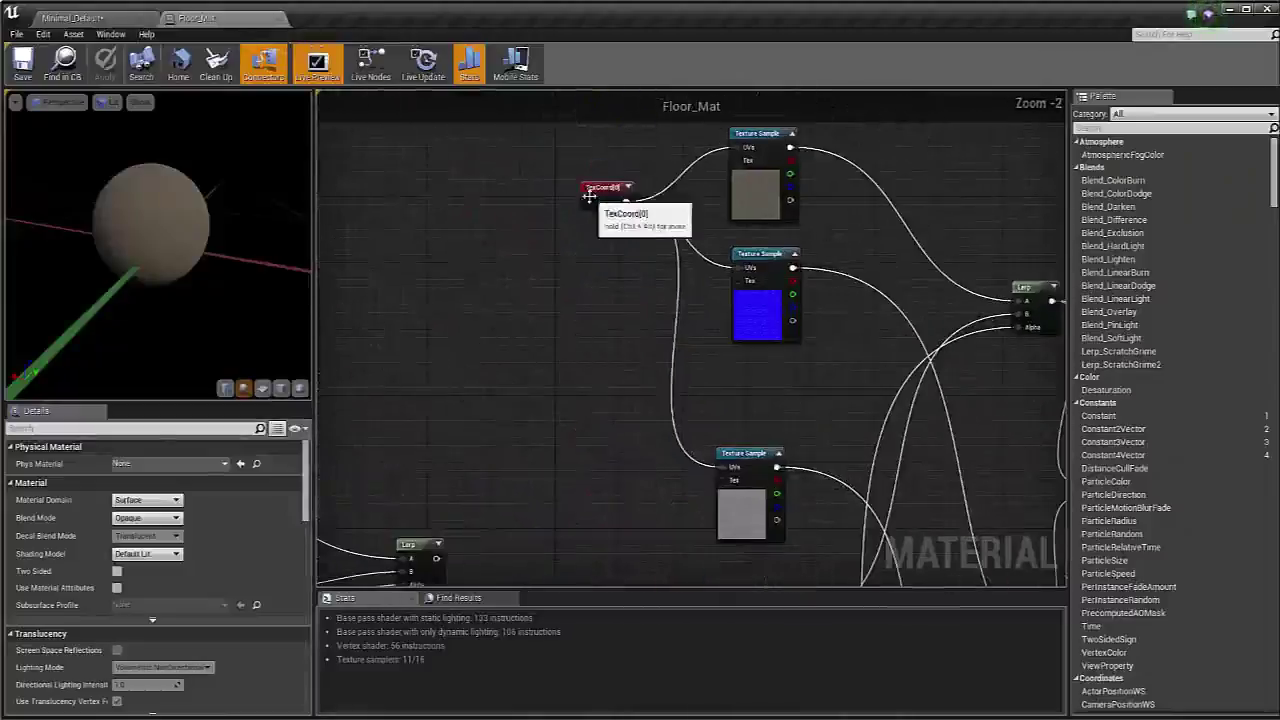
click(606, 194)
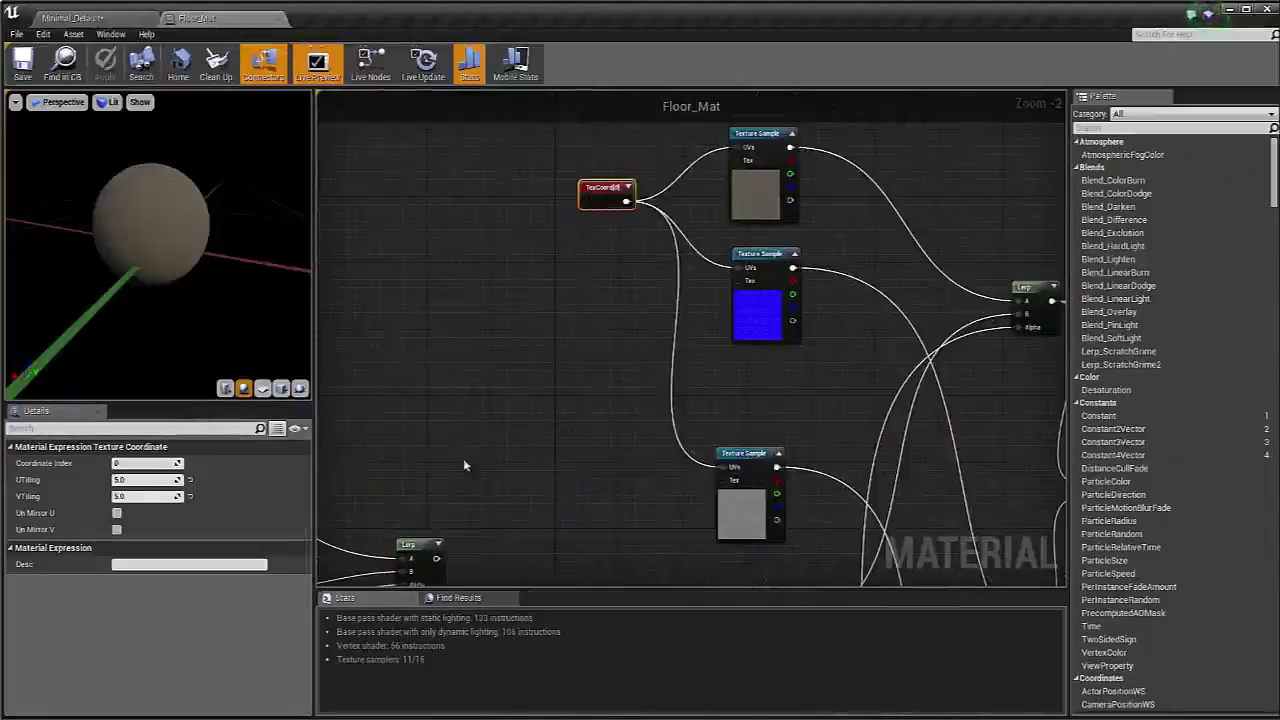
Set the U and V tiling of the texture coordinate node feeding the second, brown texture set to 6.
right_drag(466, 470, 488, 138)
click(590, 391)
click(151, 479)
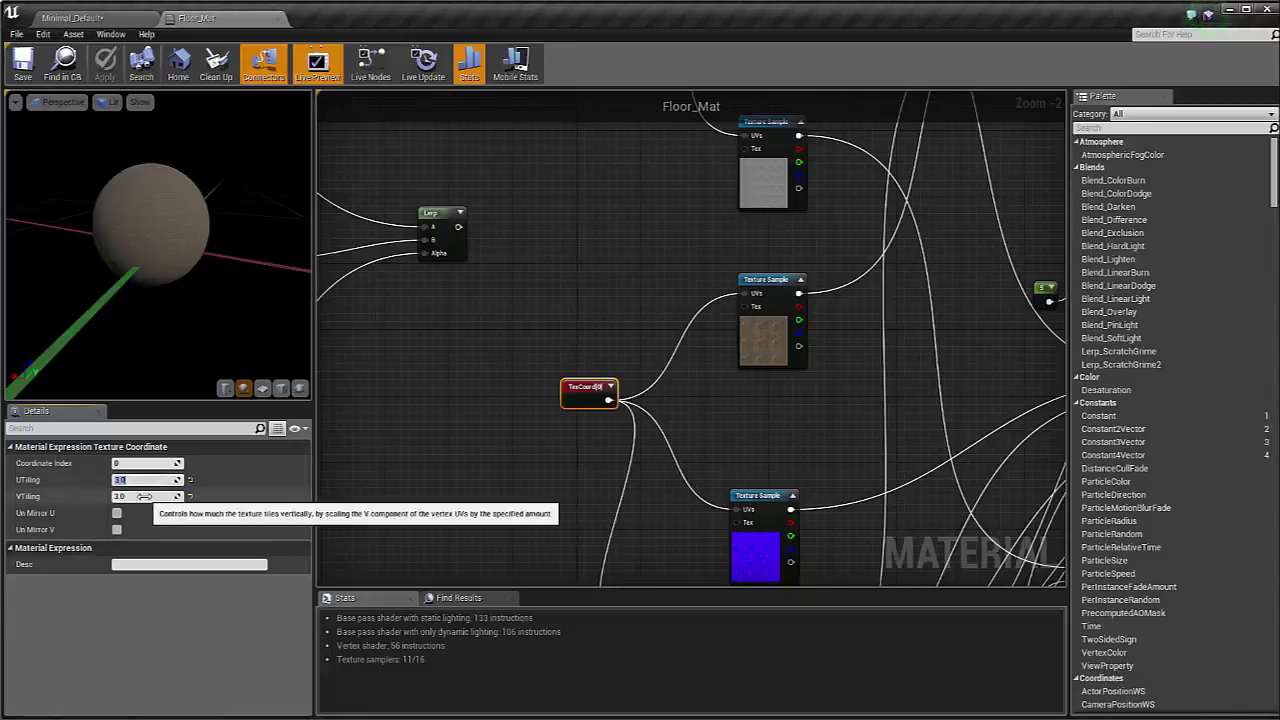
click(145, 497)
text(6)
Set the first texture set's U and V tiling to 8 and apply the material changes.
right_drag(594, 152, 634, 406)
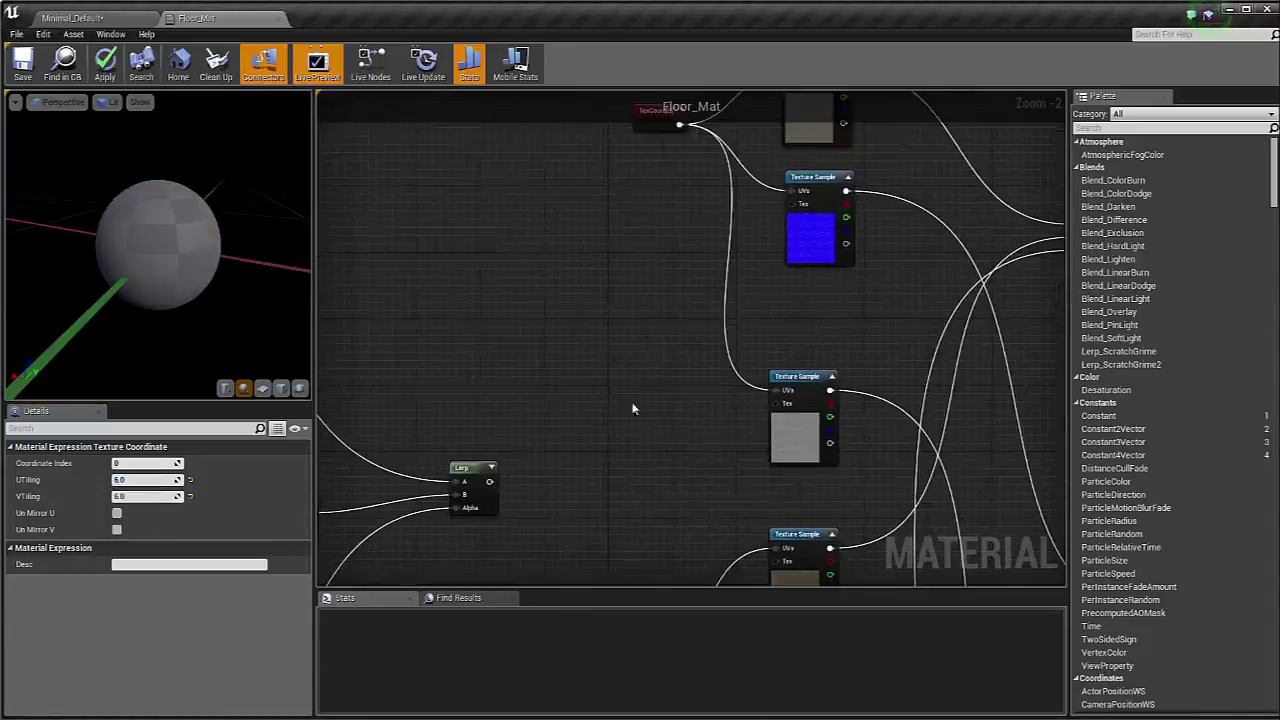
right_drag(656, 165, 620, 319)
click(625, 266)
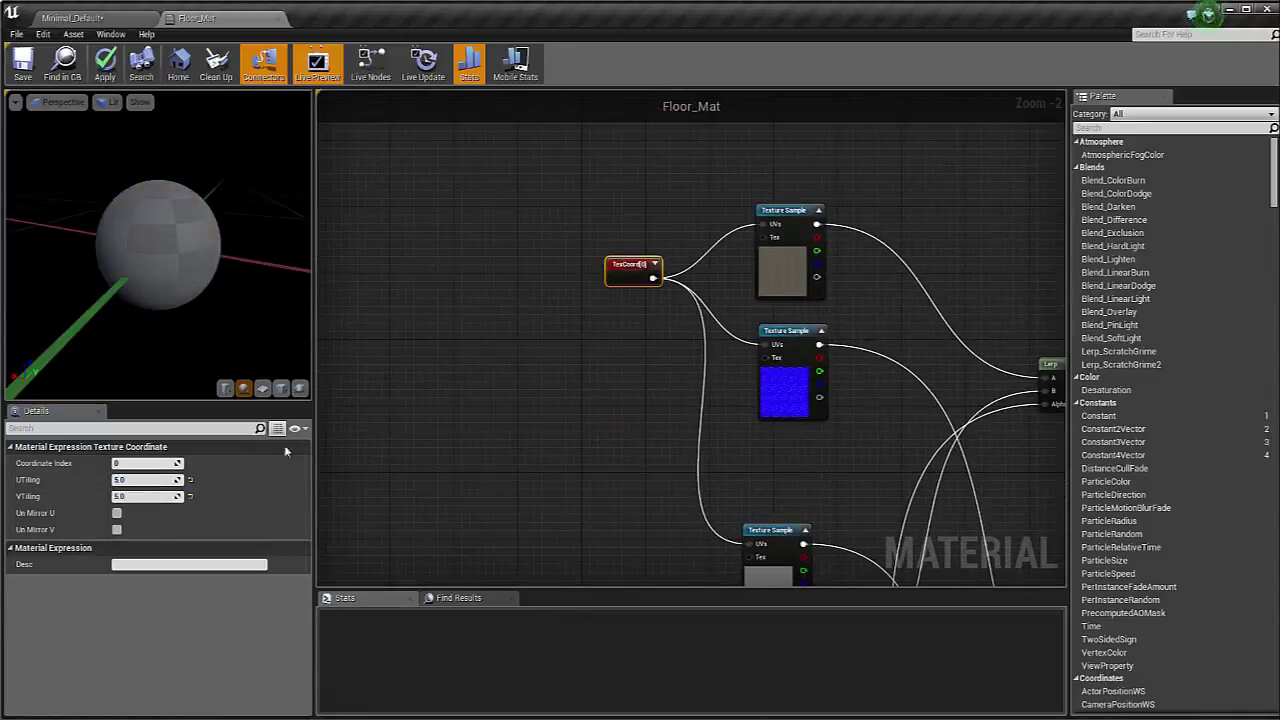
click(134, 480)
text(8)
click(132, 497)
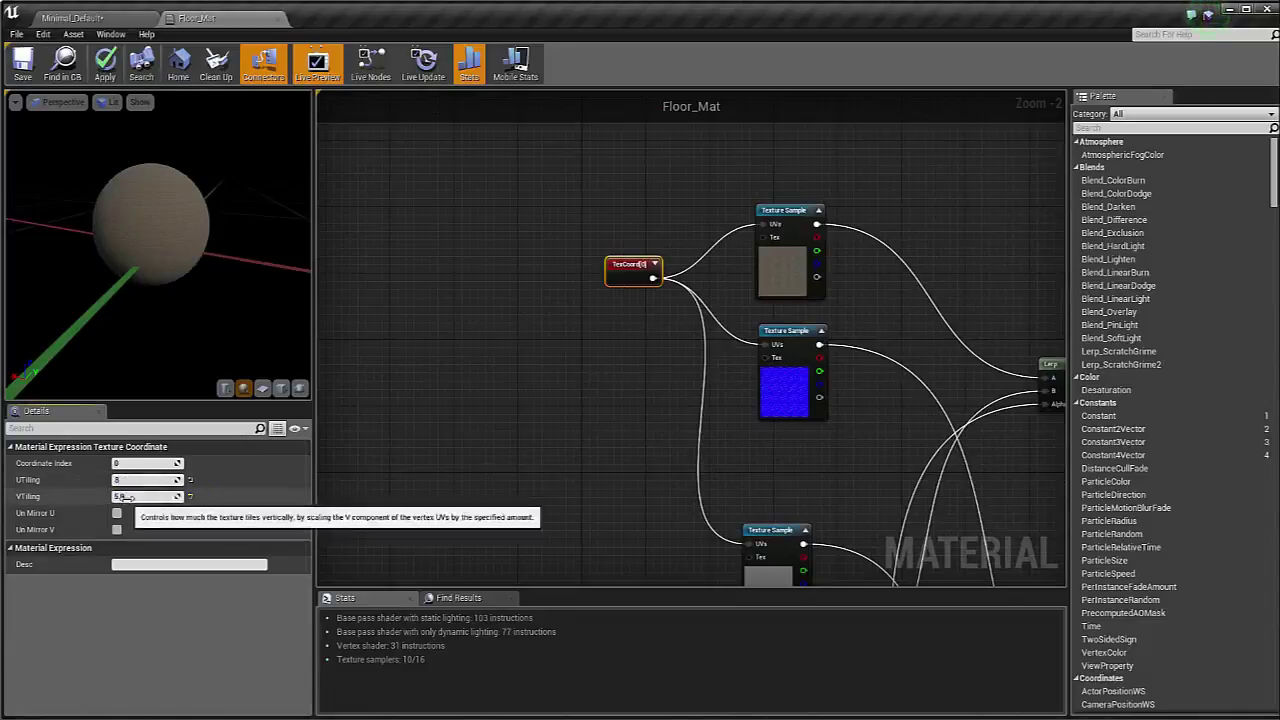
text(8)
key(Return)
click(113, 65)
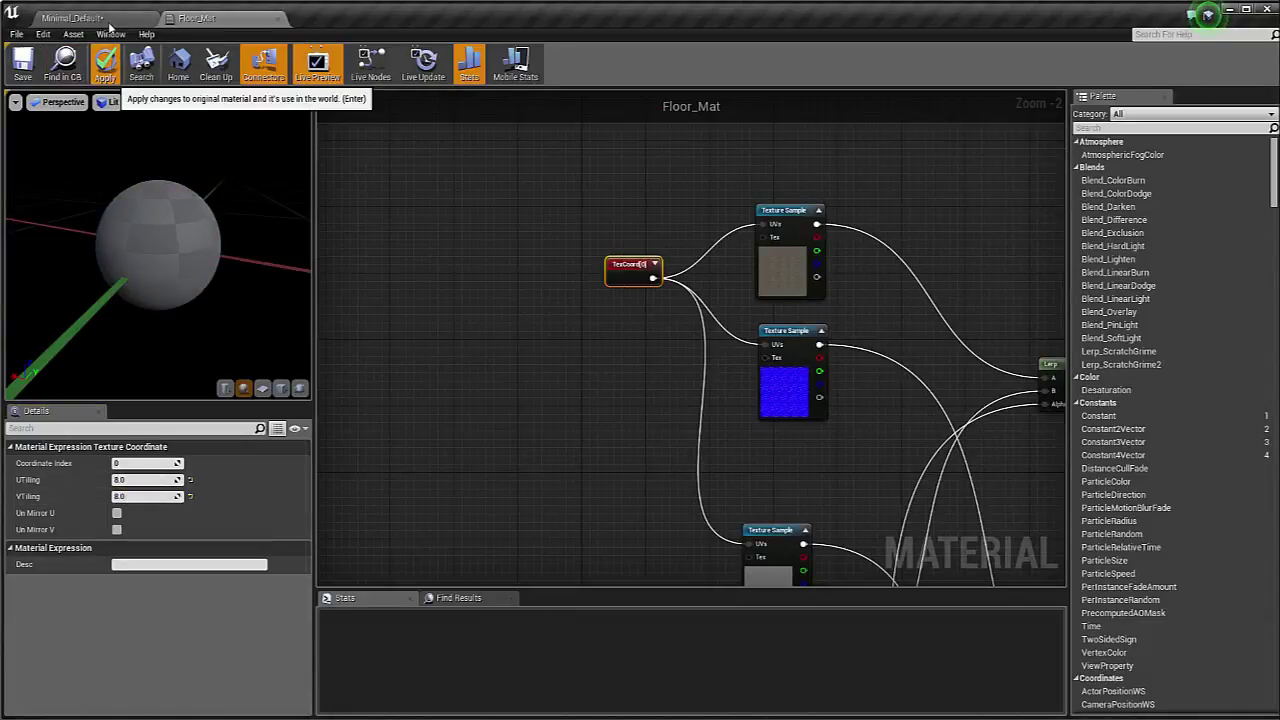
Return to the Minimal_Default level and examine the texture tiling on the plane.
click(108, 24)
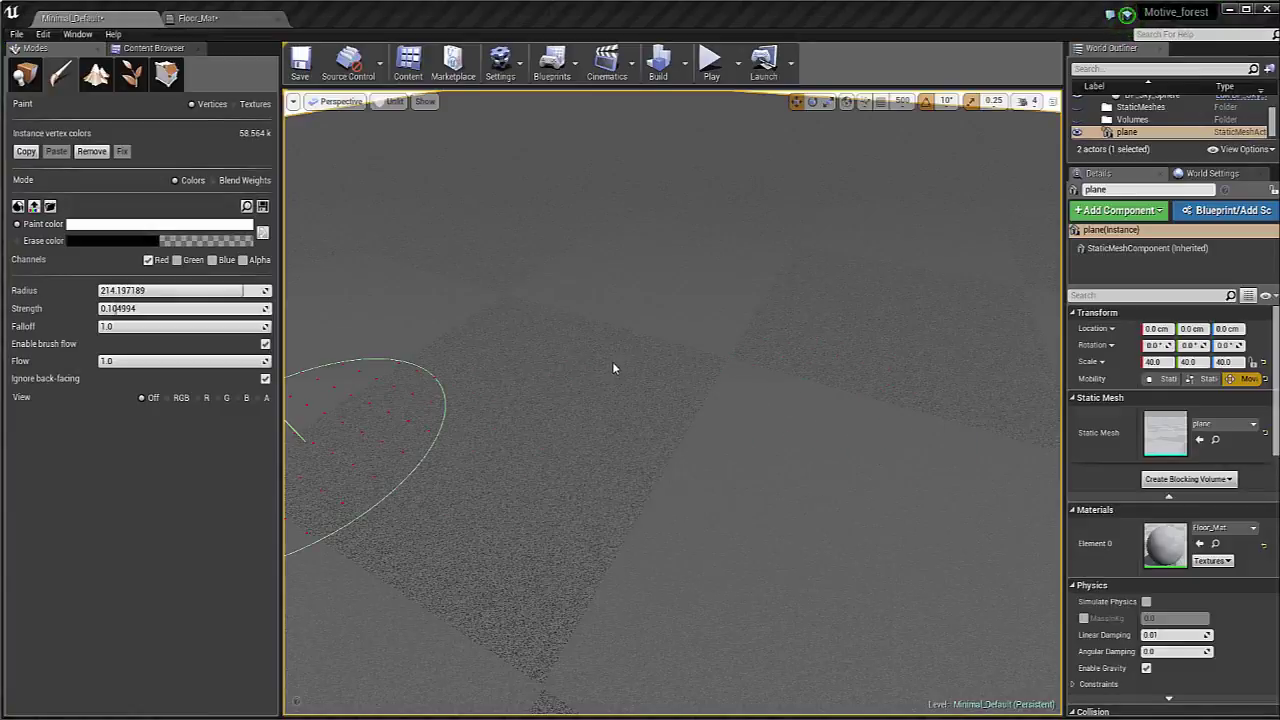
right_drag(622, 363, 621, 280)
key(w)
key(s)
Go back to the Floor_Mat material and set the first texture set's U and V tiling to 10.
click(215, 18)
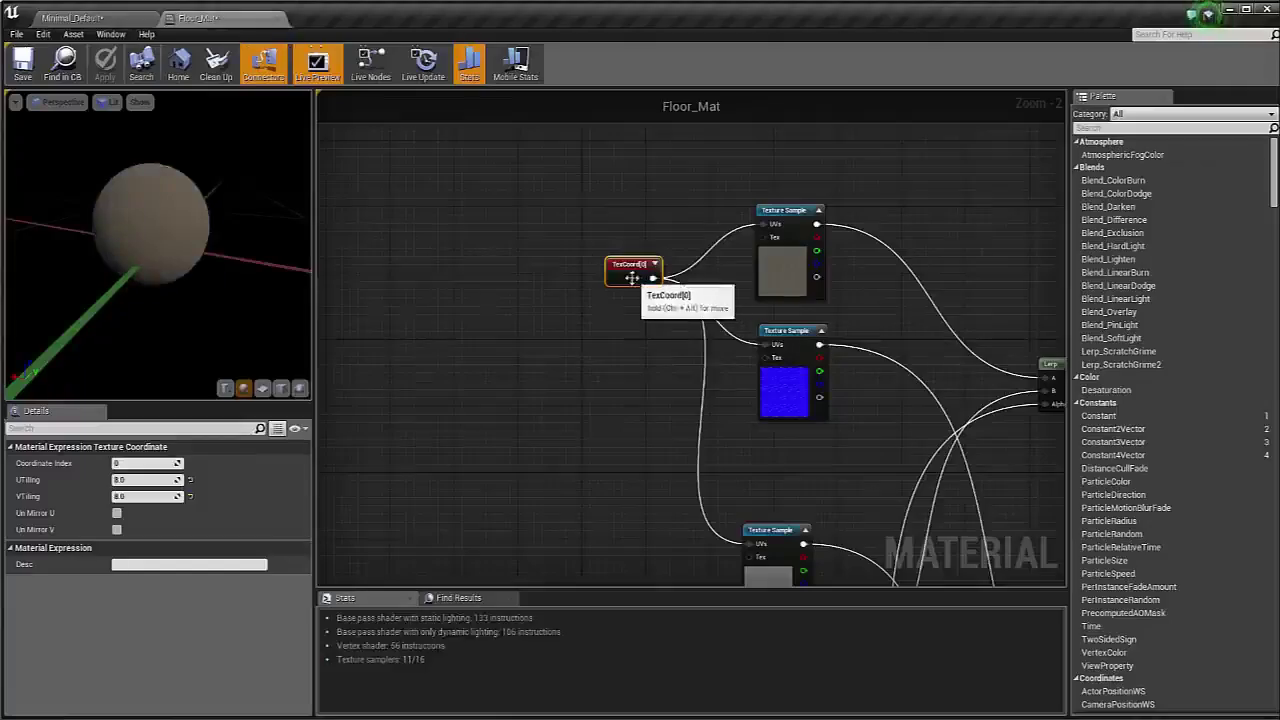
click(150, 480)
text(10)
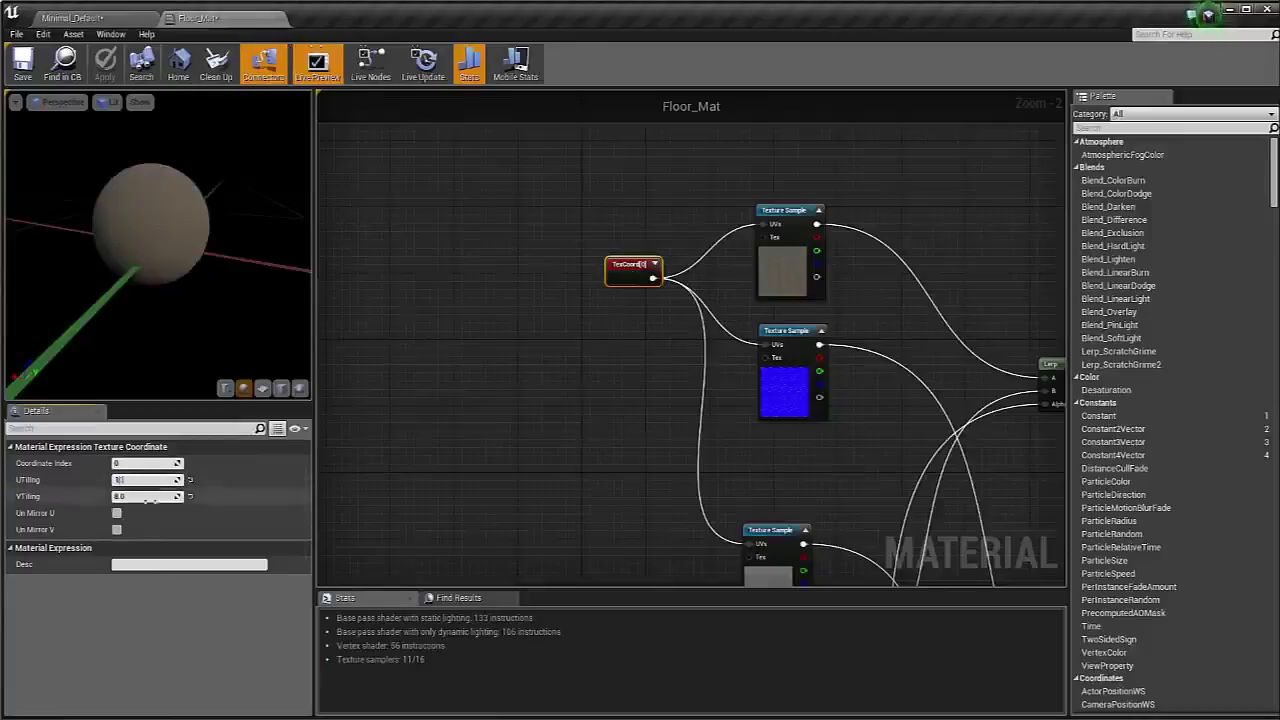
click(141, 497)
text(10)
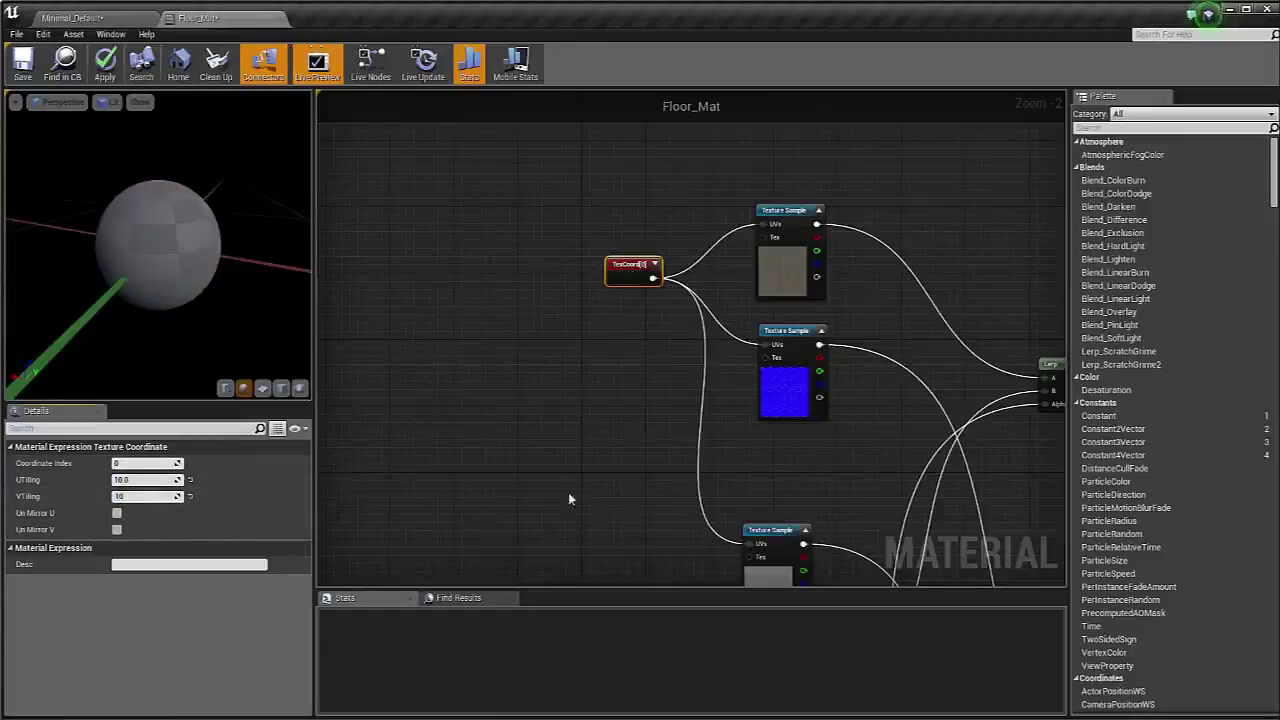
Set the second, brown texture set's U and V tiling to 8 and apply the material changes.
right_drag(581, 560, 597, 308)
click(602, 545)
click(163, 479)
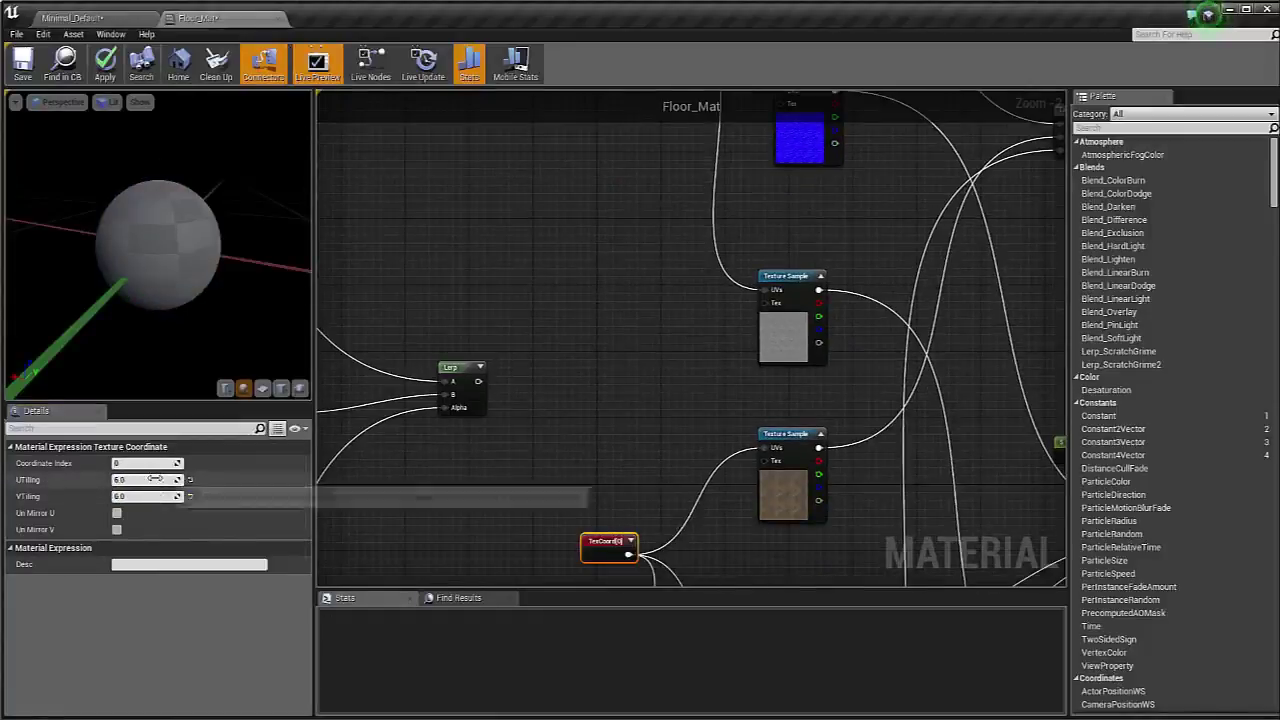
text(8)
click(150, 499)
text(8)
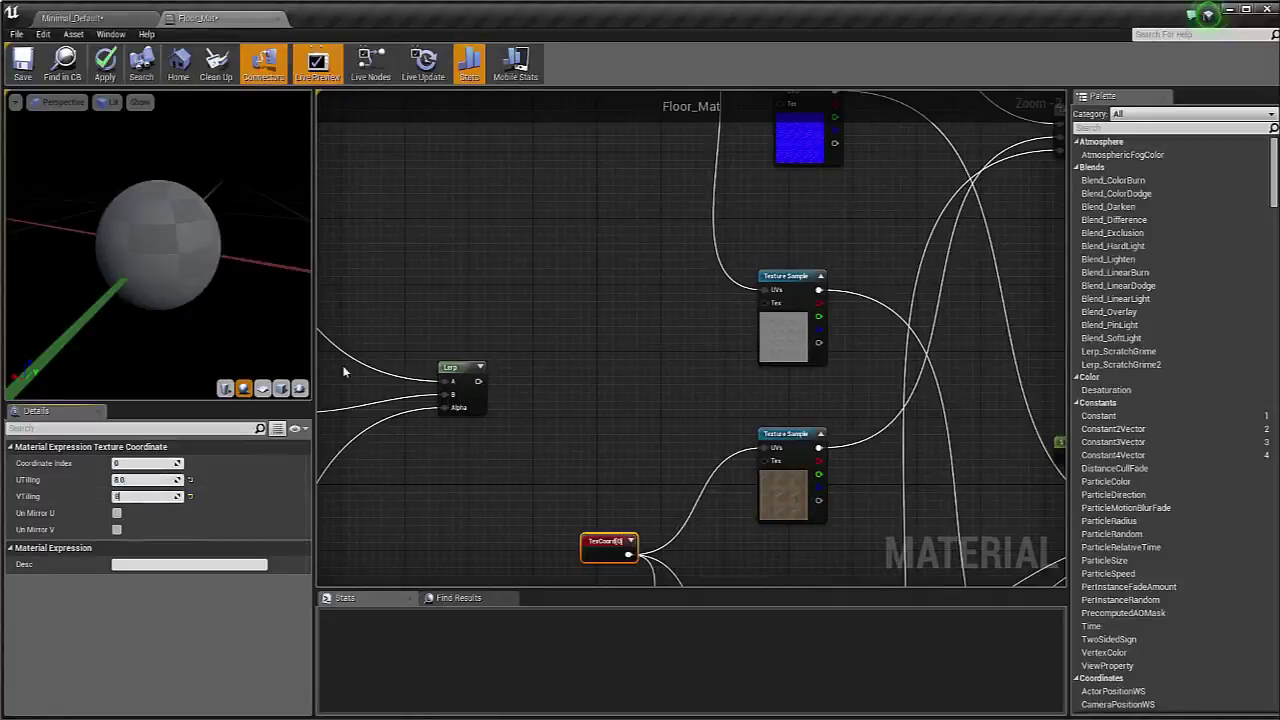
click(108, 73)
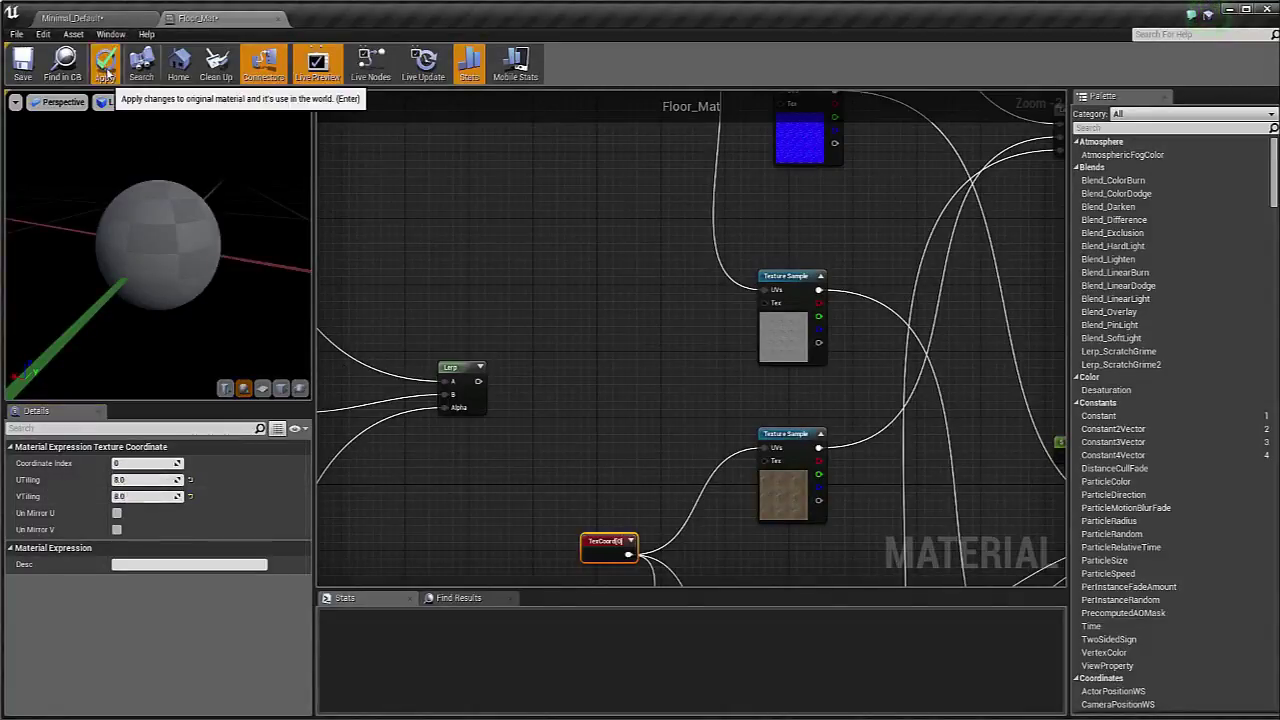
Examine the plane in the level with the newly applied tiling of both texture sets.
click(100, 18)
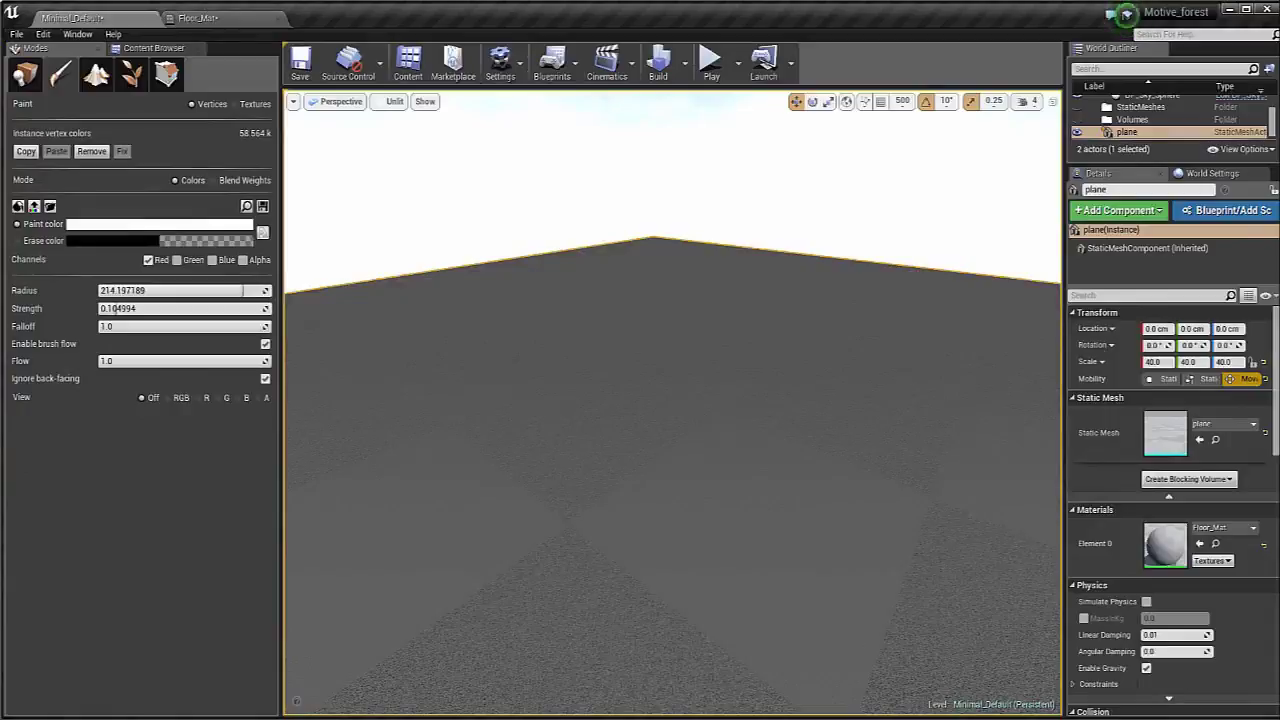
right_drag(566, 477, 588, 524)
key(w)
key(s)
Swap the paint and erase colors and paint a black test stroke on the plane's red channel.
click(262, 235)
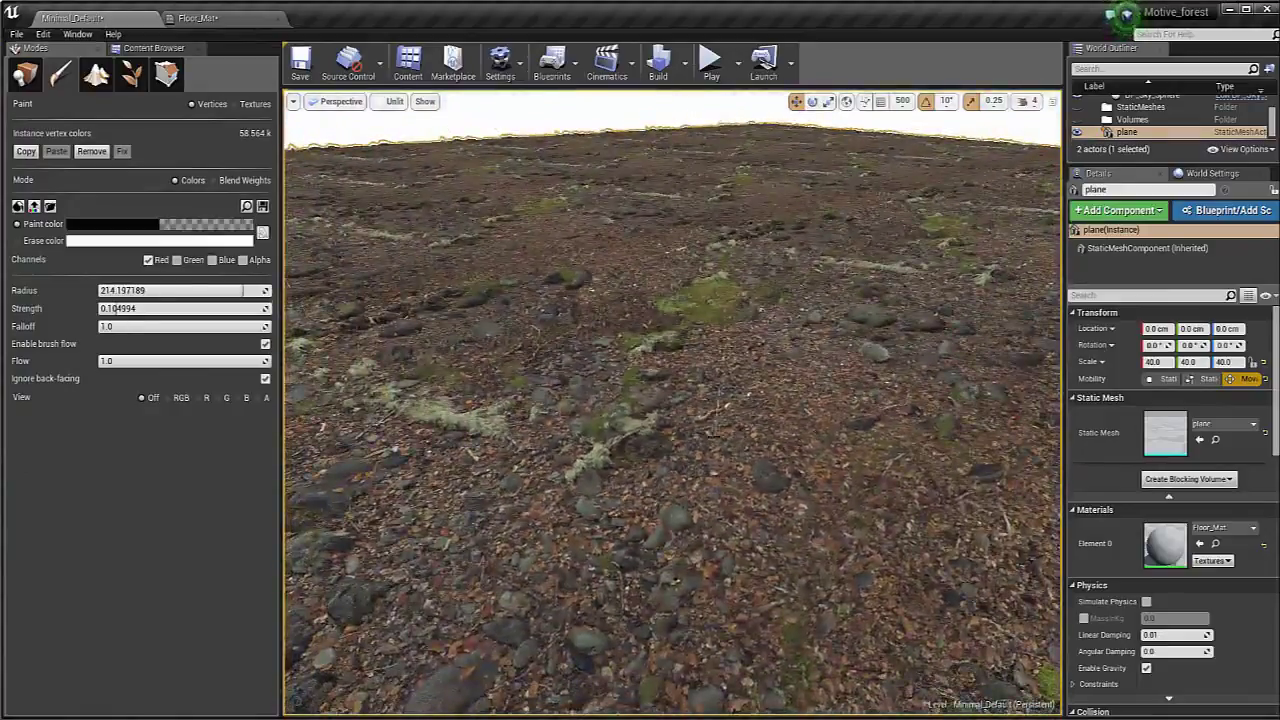
mouse_move(700, 490)
mouse_down()
mouse_move(650, 465)
mouse_move(870, 405)
mouse_move(829, 450)
mouse_move(460, 560)
mouse_up()
key(w)
right_drag(460, 560, 466, 505)
key(s)
mouse_move(614, 484)
right_down()
mouse_move(600, 470)
mouse_move(622, 496)
mouse_move(614, 484)
right_up()
right_drag(490, 530, 492, 525)
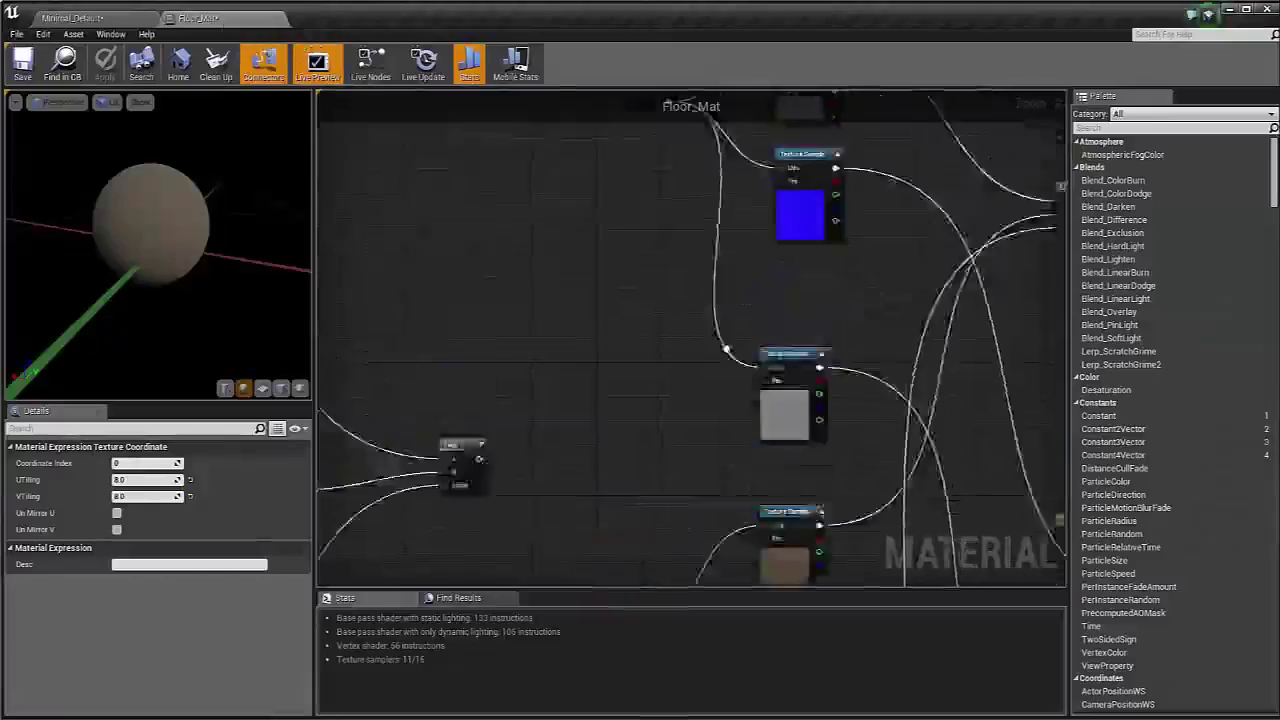
Set the first texture set's U and V tiling to 12 in Floor_Mat and save the material.
right_drag(420, 220, 420, 344)
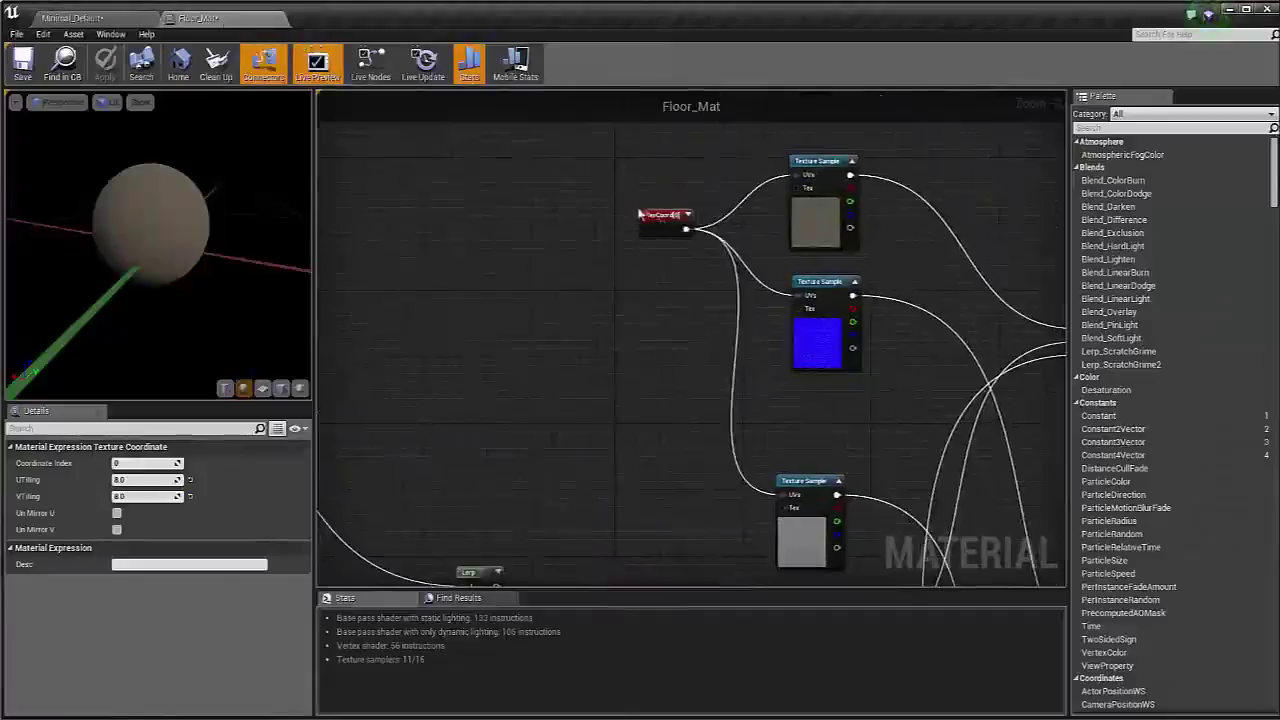
click(142, 481)
click(135, 497)
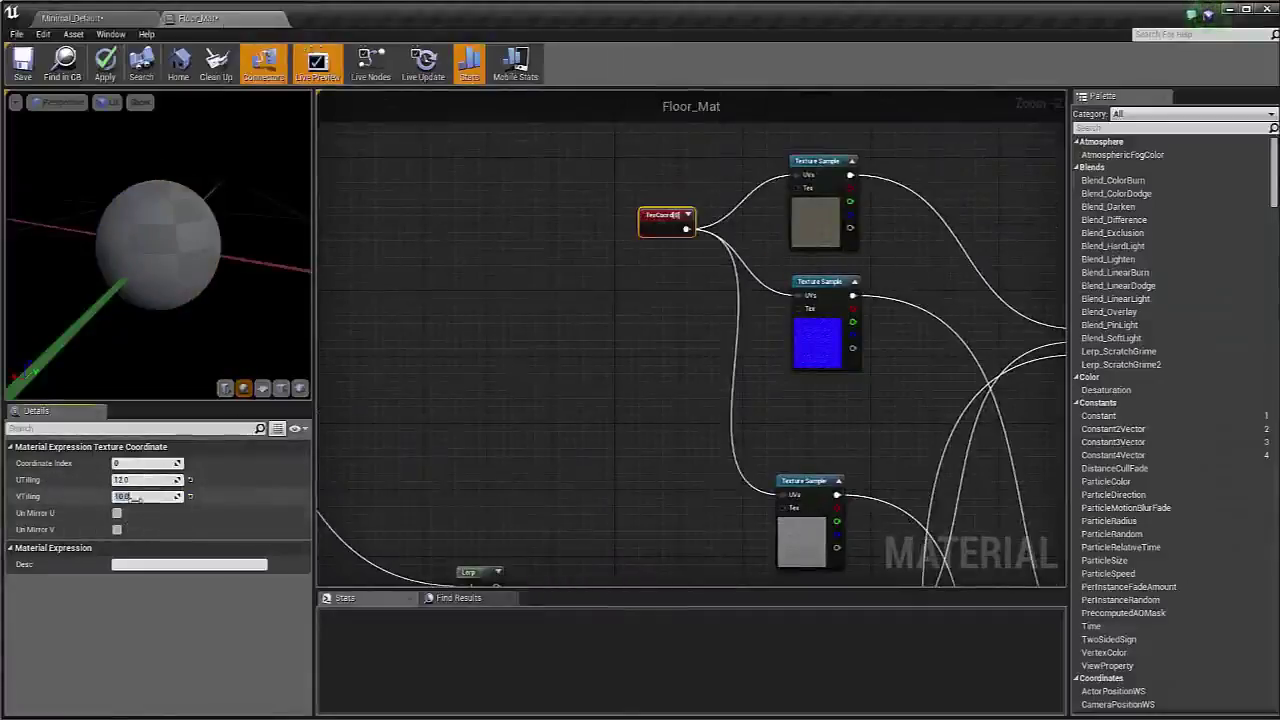
text(12)
key(Return)
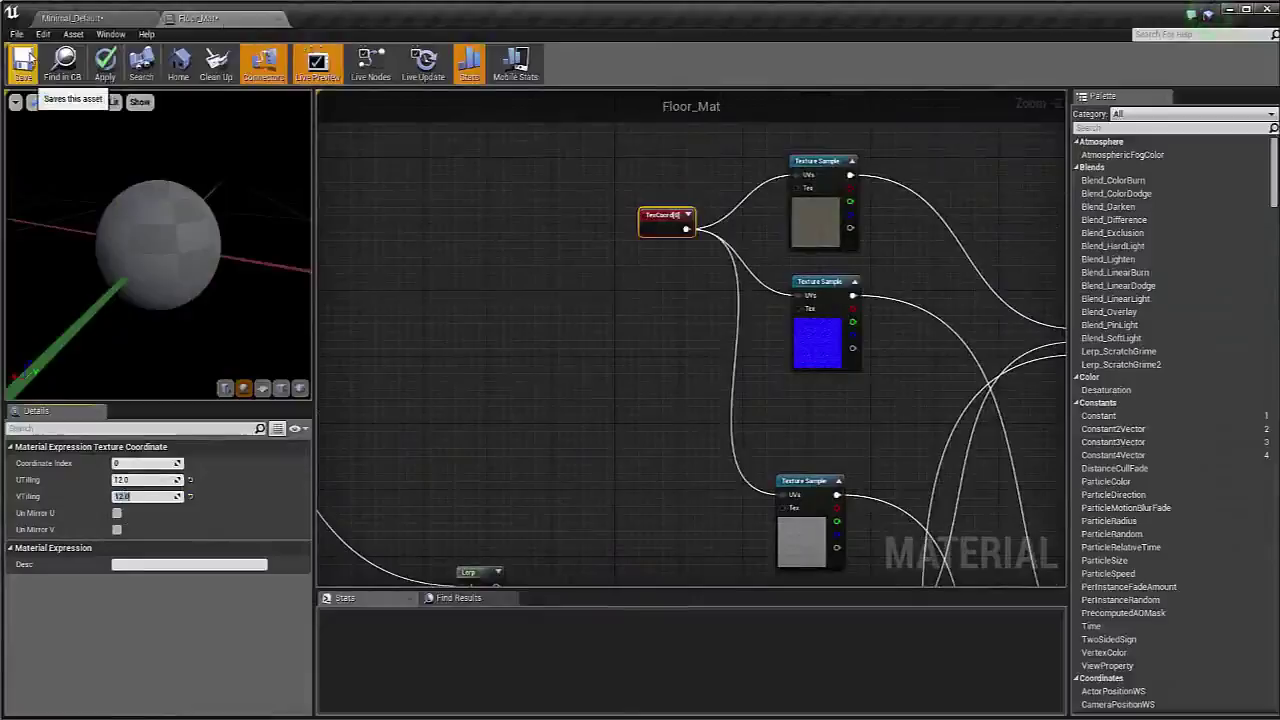
click(22, 62)
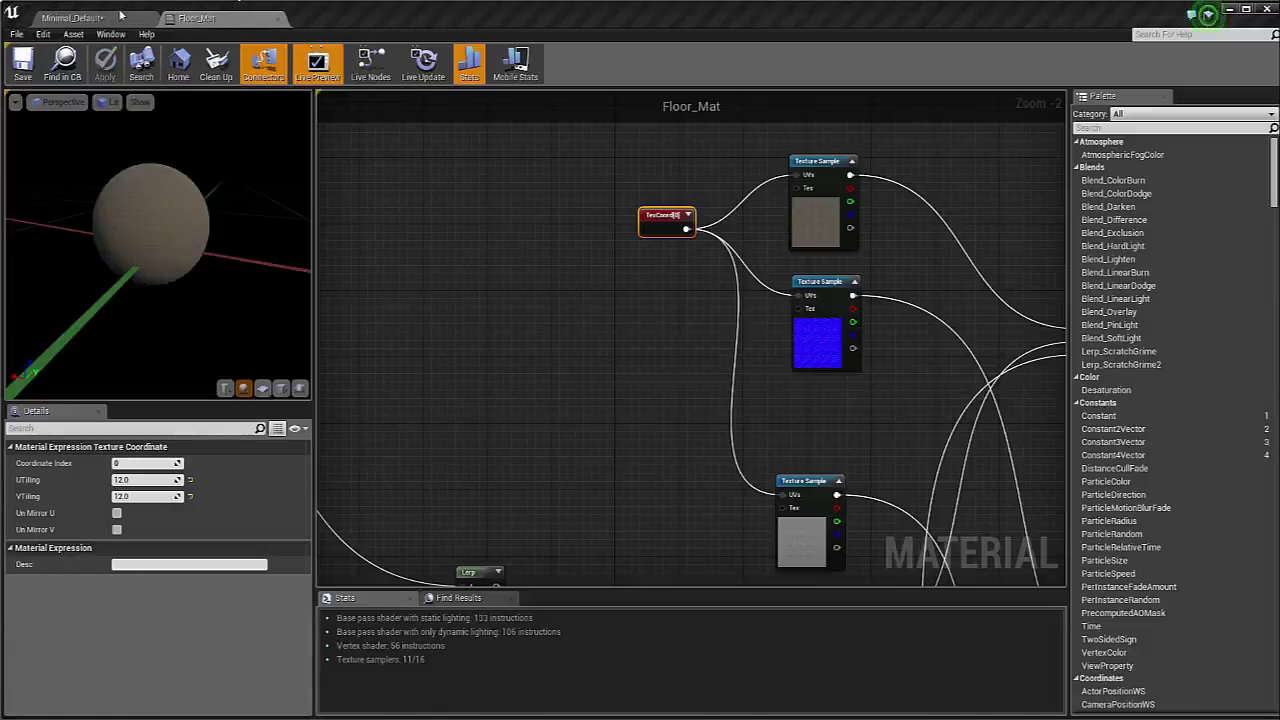
Back in the level, restore white as the paint color and fill the plane's red channel with it.
click(117, 19)
right_drag(567, 369, 572, 441)
click(263, 234)
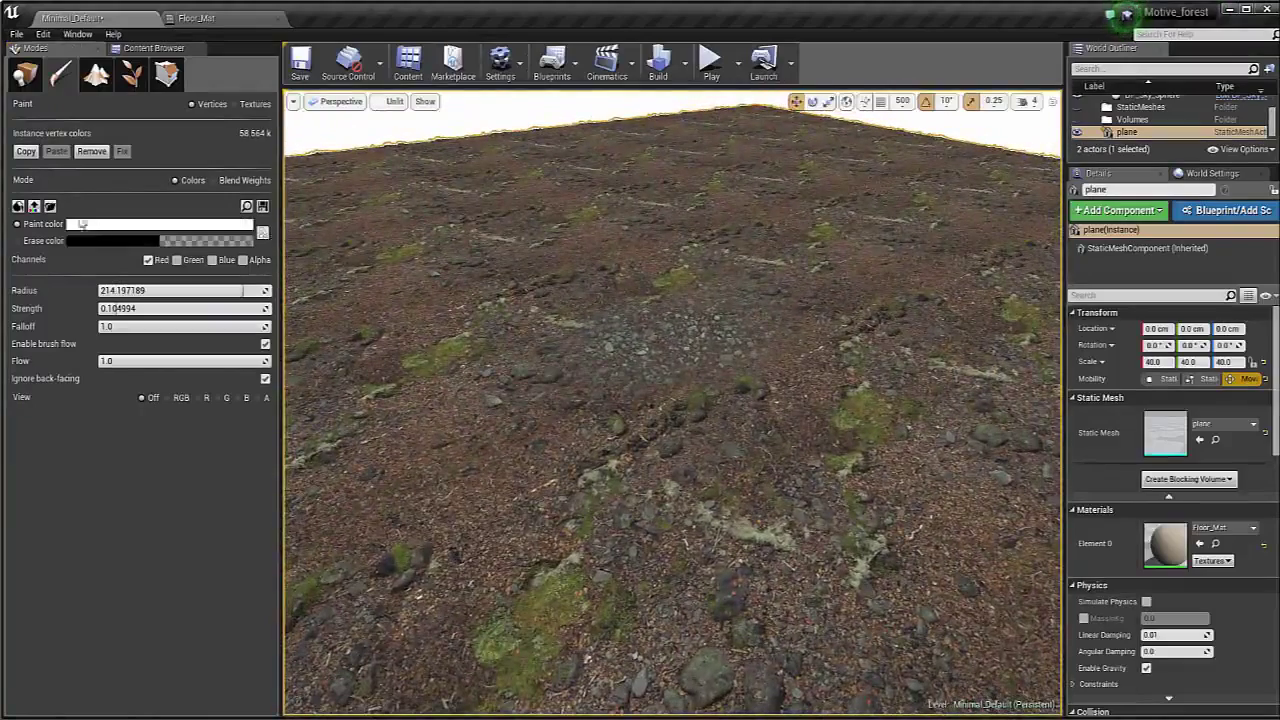
click(20, 207)
mouse_move(694, 342)
right_down()
mouse_move(830, 320)
mouse_move(930, 330)
mouse_move(800, 335)
mouse_move(750, 400)
mouse_move(690, 395)
mouse_move(610, 420)
mouse_move(690, 275)
mouse_move(706, 300)
right_up()
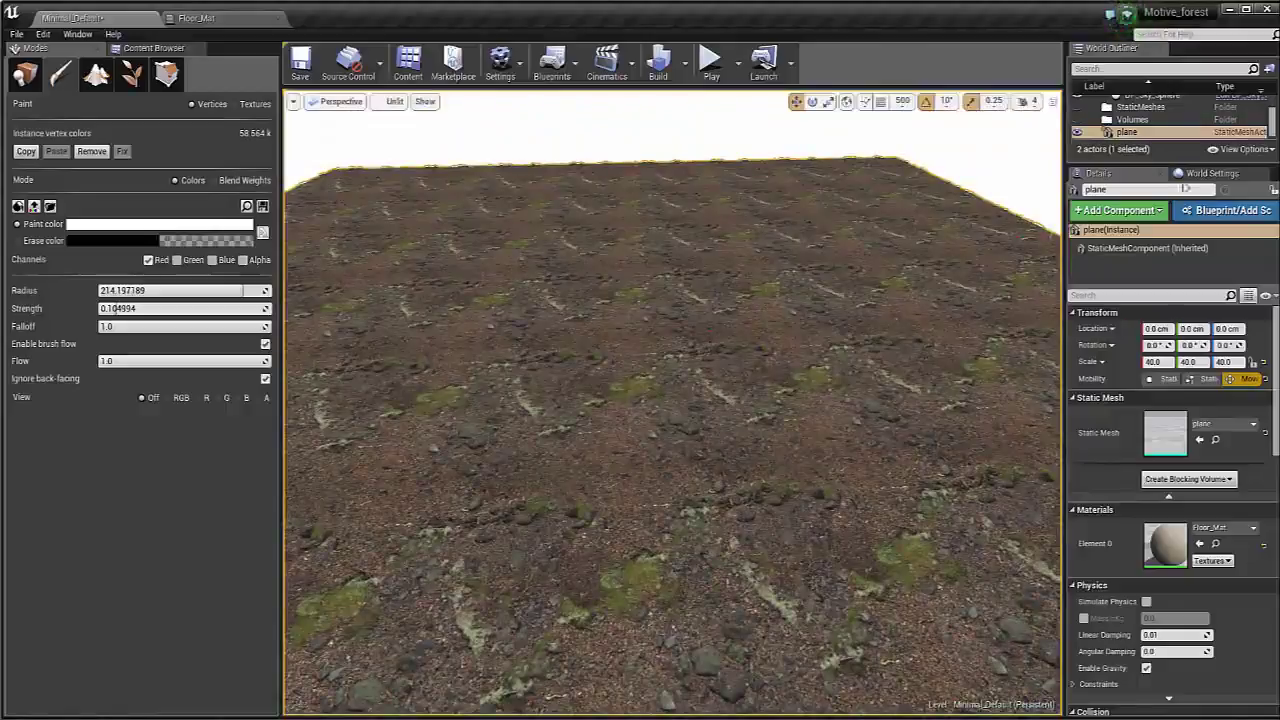
Examine the repetition of the ground texture across the plane from several angles.
right_drag(600, 196, 520, 205)
mouse_move(640, 216)
right_down()
mouse_move(690, 240)
mouse_move(700, 275)
mouse_move(670, 220)
mouse_move(640, 216)
right_up()
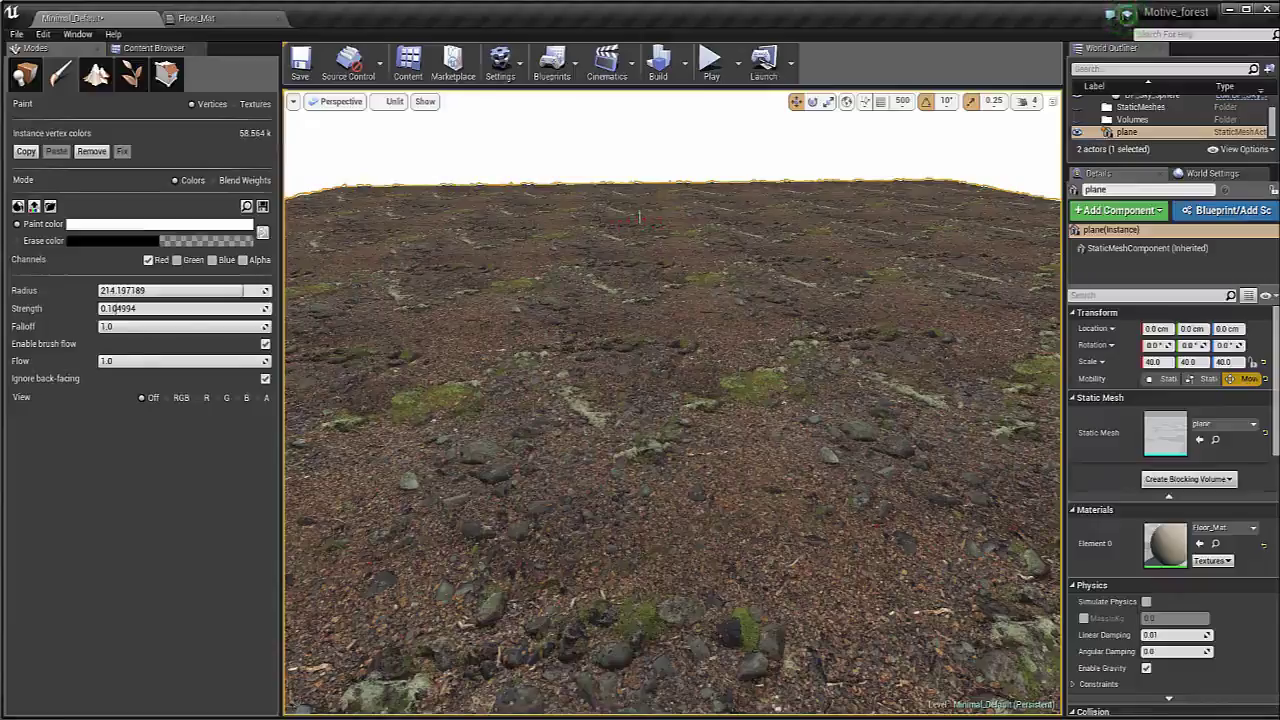
right_drag(636, 219, 610, 298)
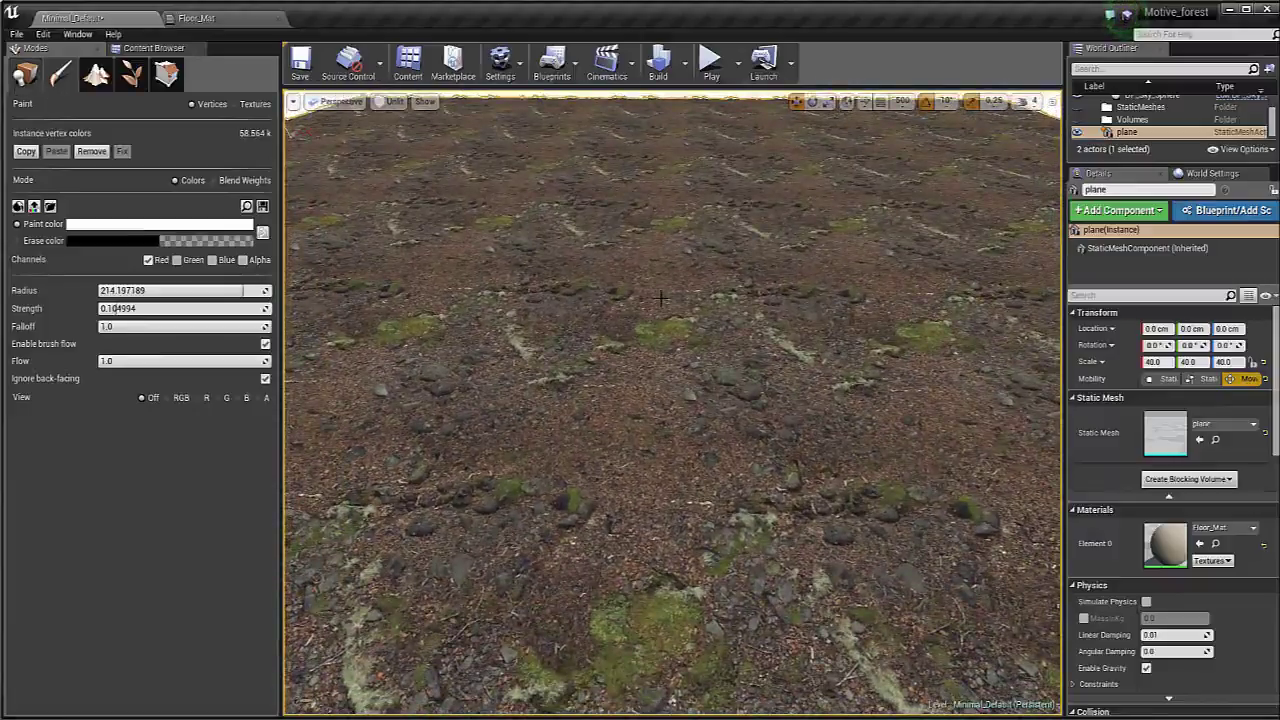
Switch from vertex painting to Place mode and show the Content Browser.
key(shift+1)
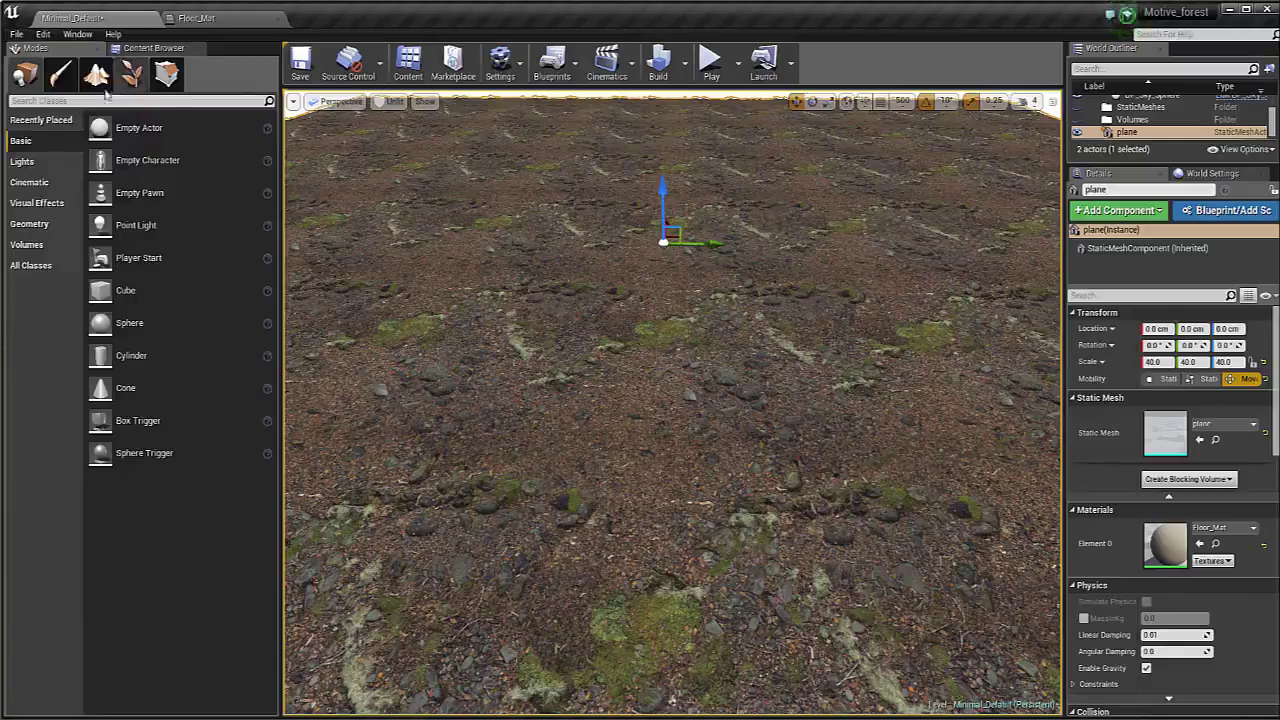
click(150, 48)
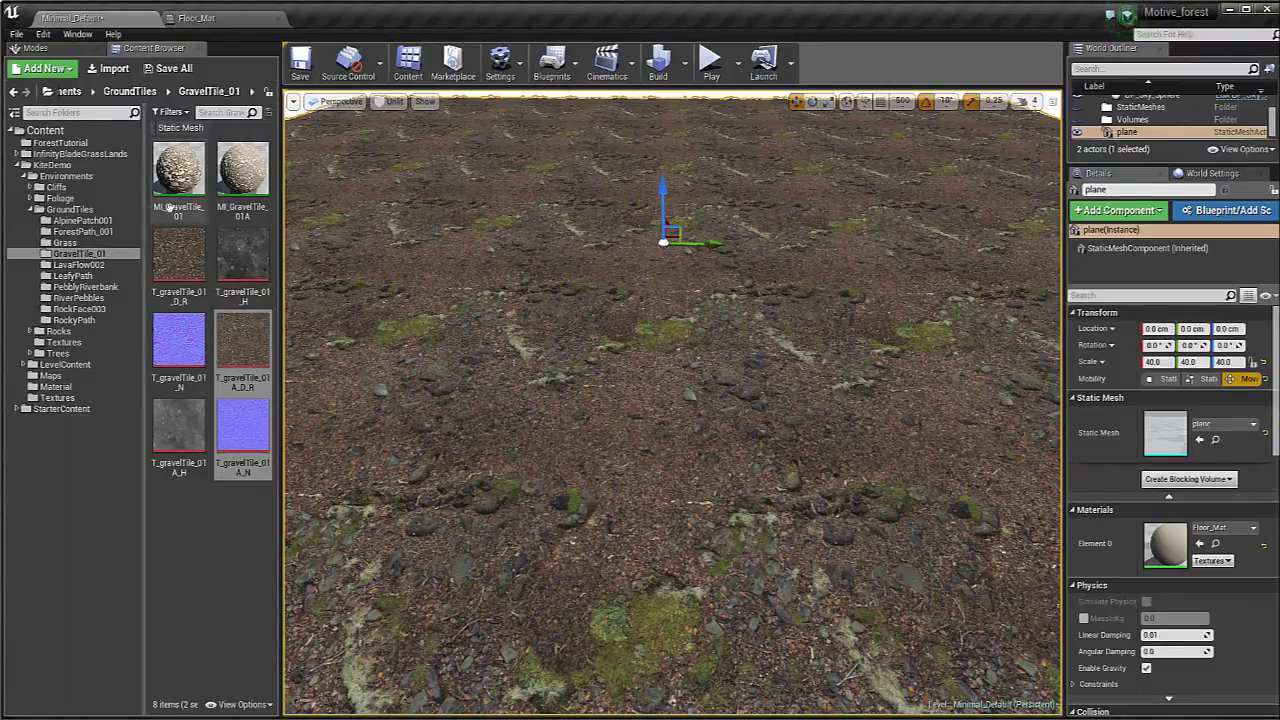
mouse_move(672, 405)
right_down()
mouse_move(680, 362)
mouse_move(653, 384)
mouse_move(702, 397)
mouse_move(680, 412)
right_up()
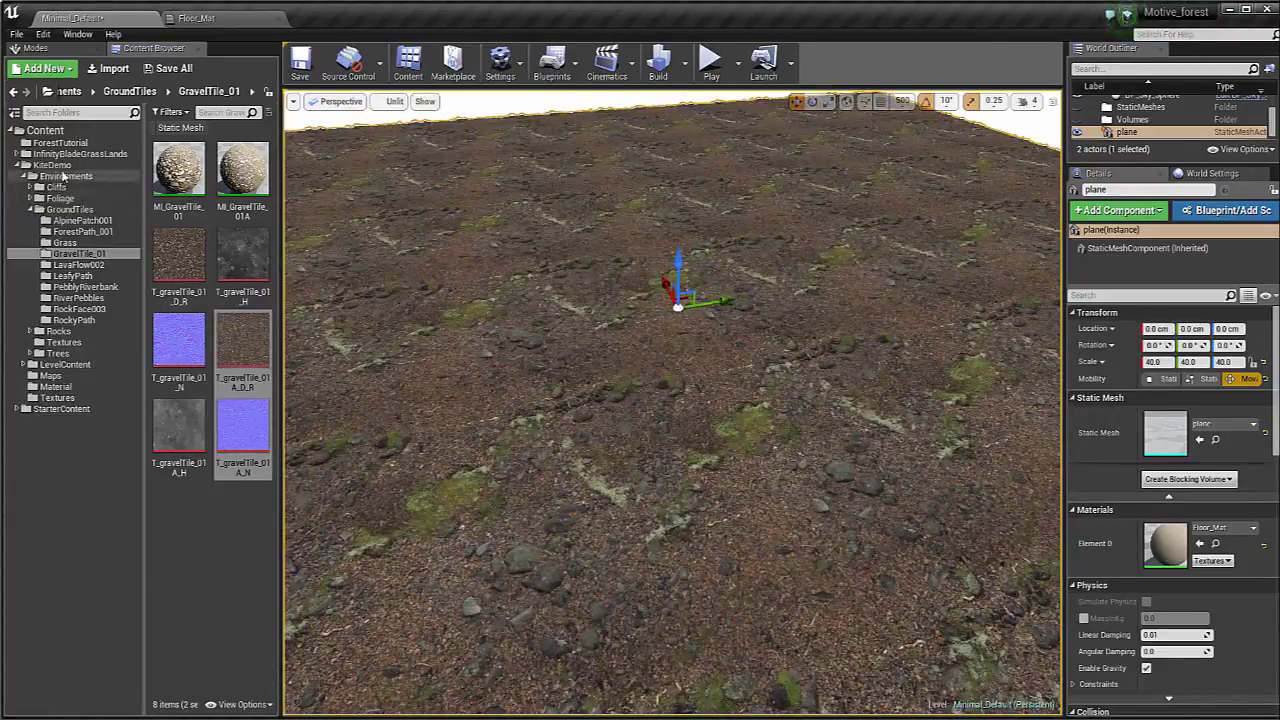
mouse_move(672, 400)
right_down()
mouse_move(694, 396)
mouse_move(680, 400)
right_up()
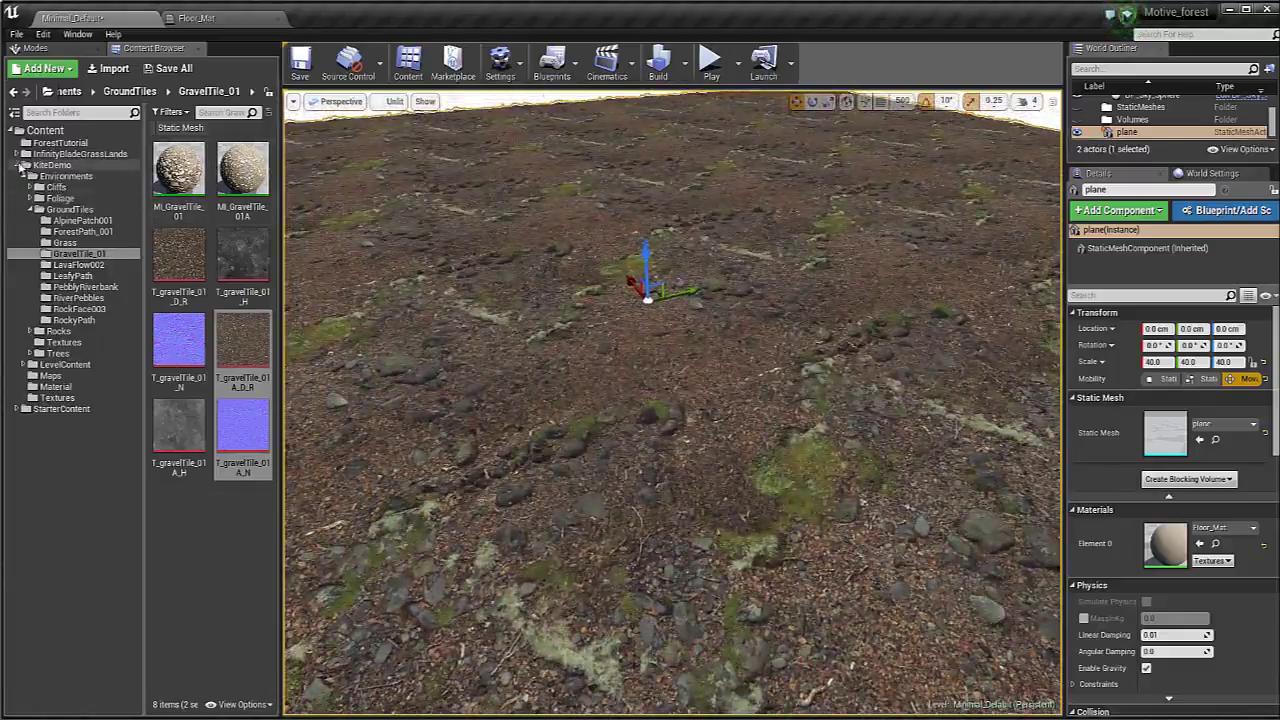
Collapse the KiteDemo folder and open the Environments folder inside InfinityBladeGrassLands.
click(21, 165)
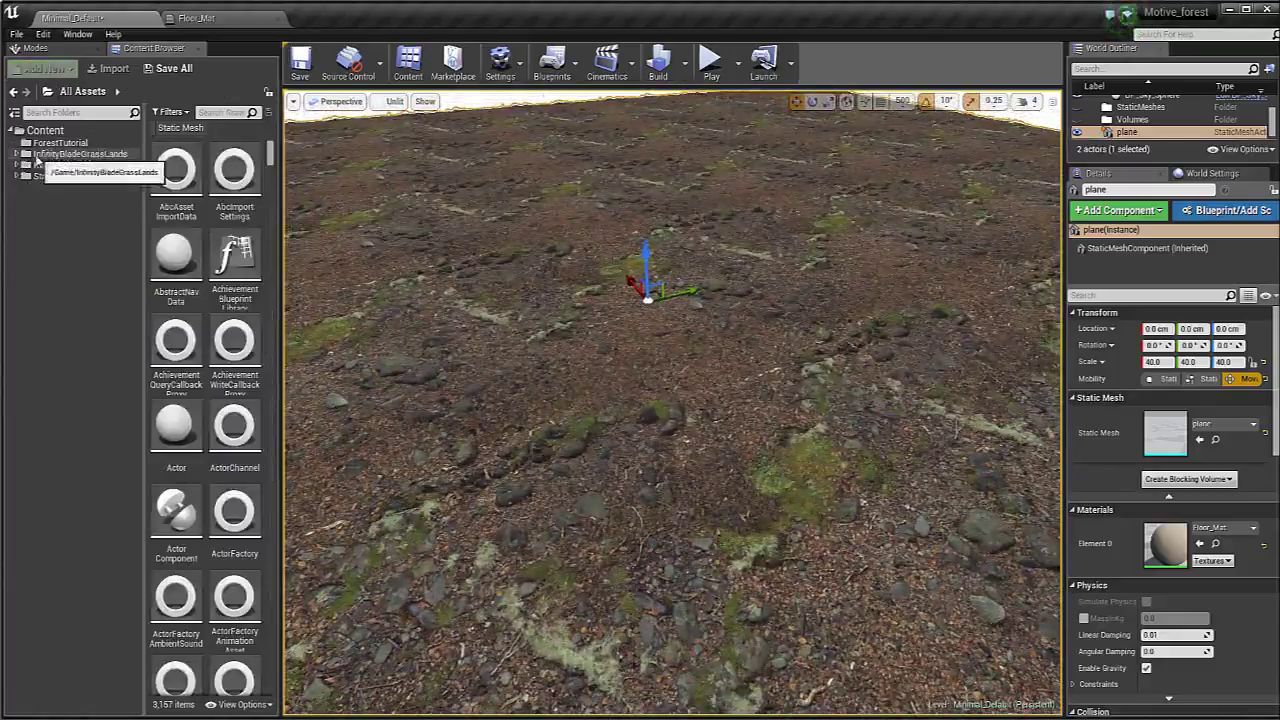
click(26, 155)
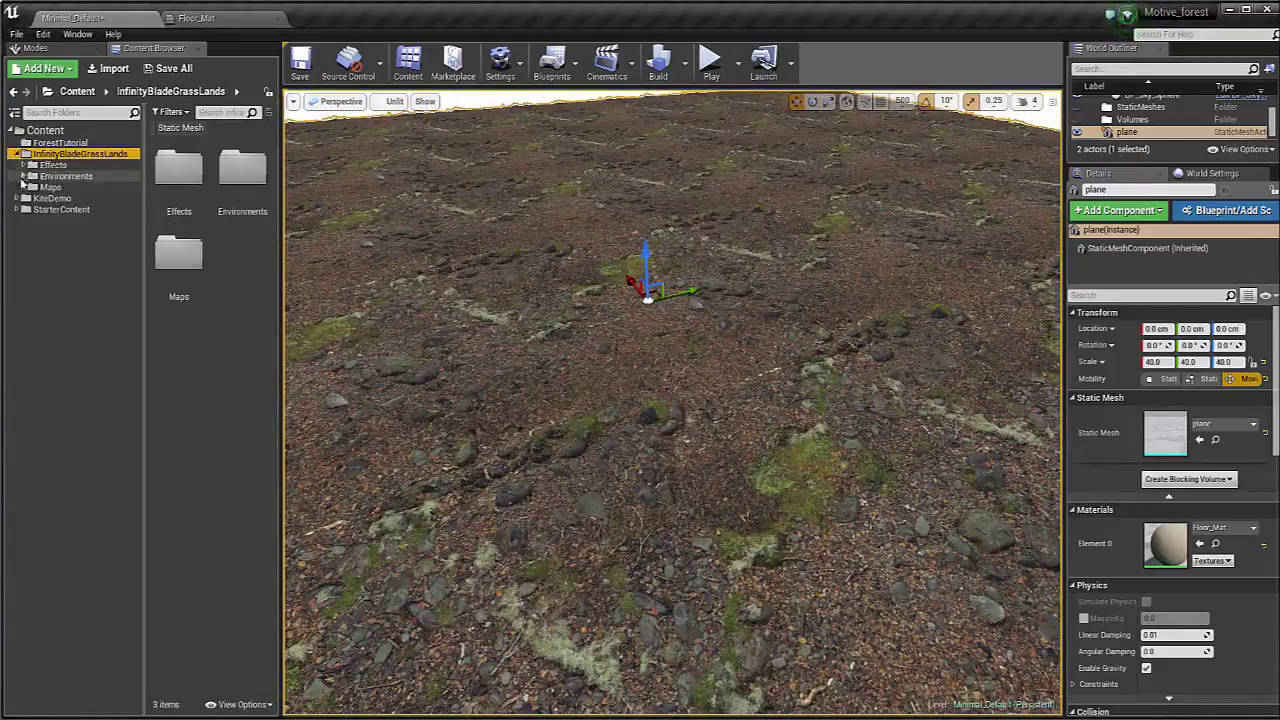
click(24, 177)
click(66, 176)
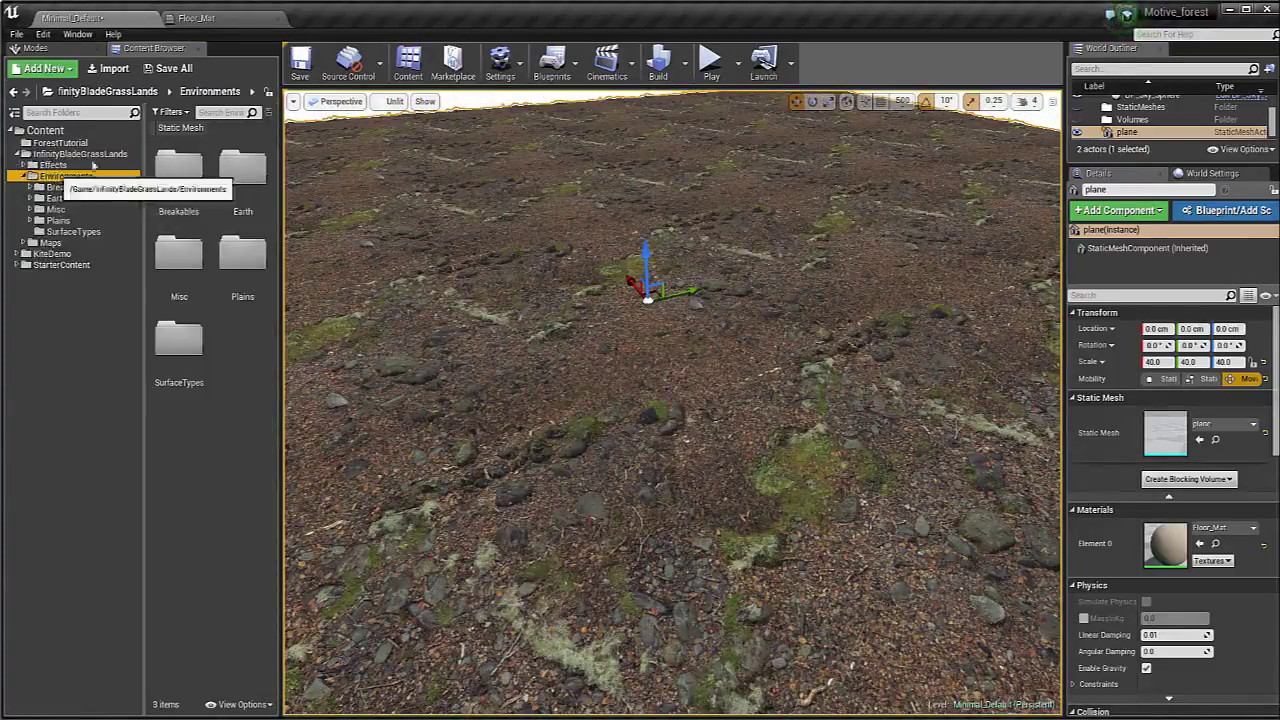
Filter the Environments assets to static meshes and browse the Plains subfolder for floor pieces.
click(176, 134)
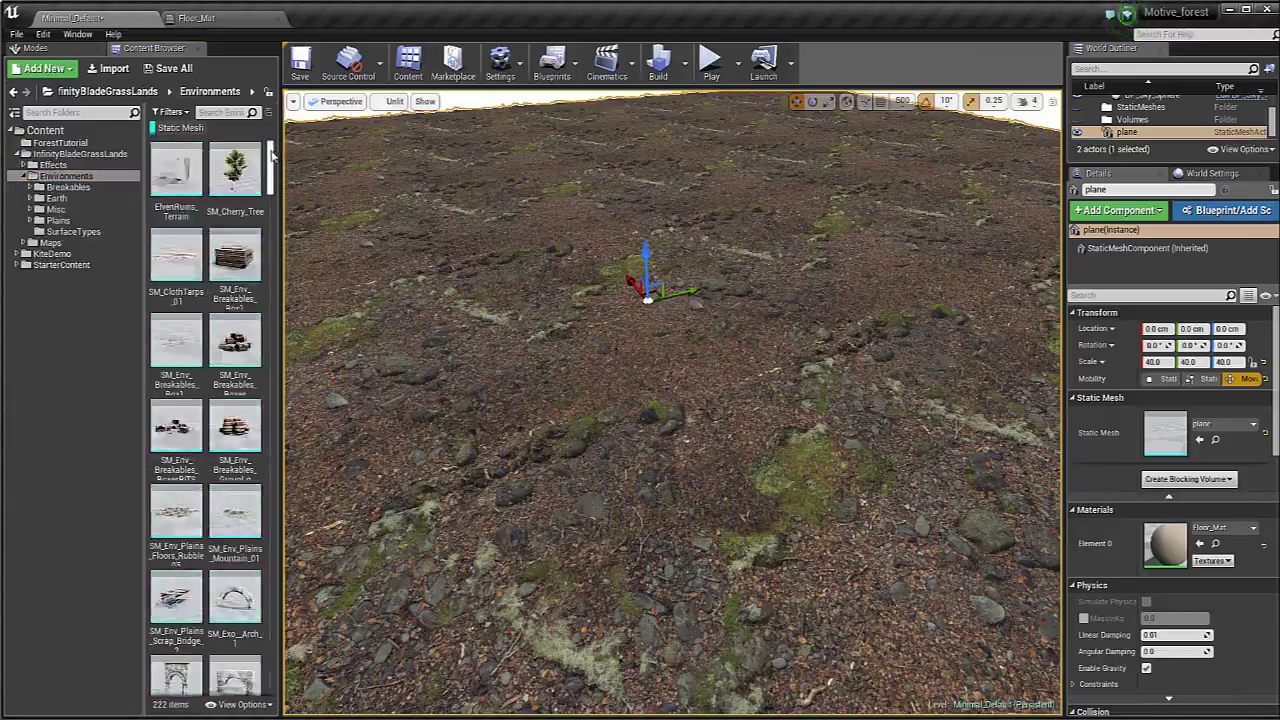
mouse_move(271, 153)
mouse_down()
mouse_move(269, 213)
mouse_move(271, 142)
mouse_up()
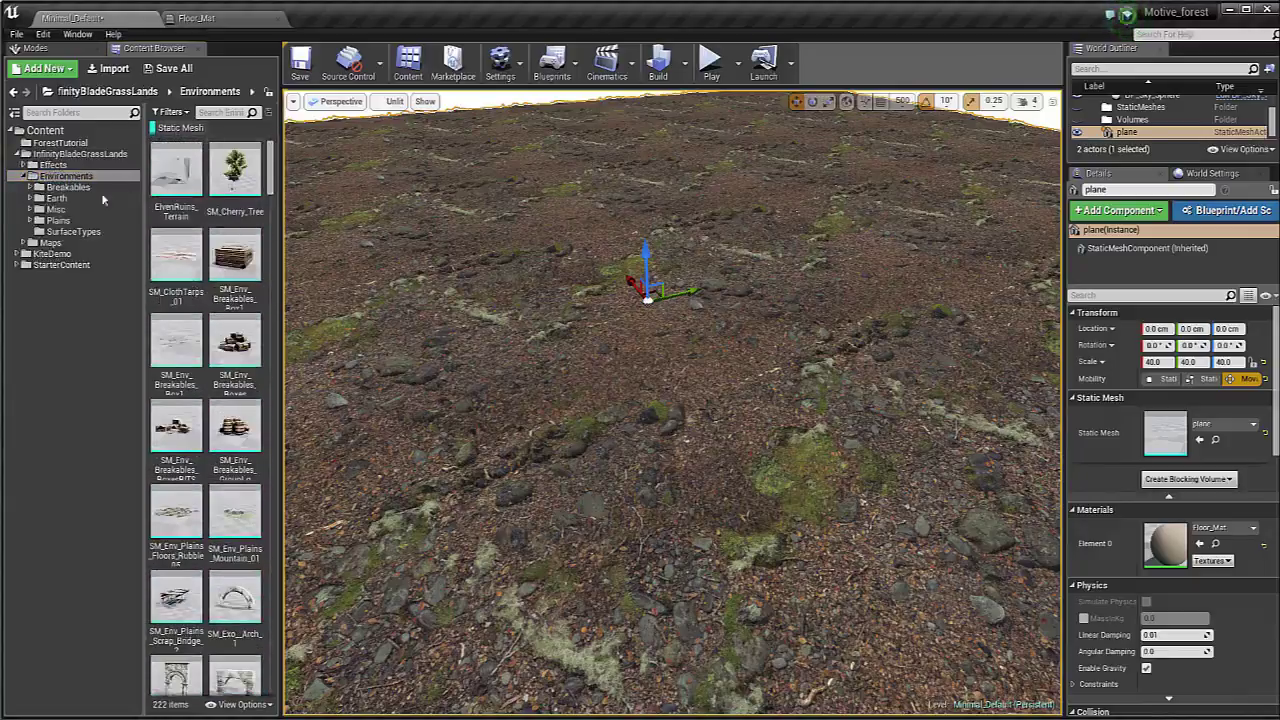
click(58, 220)
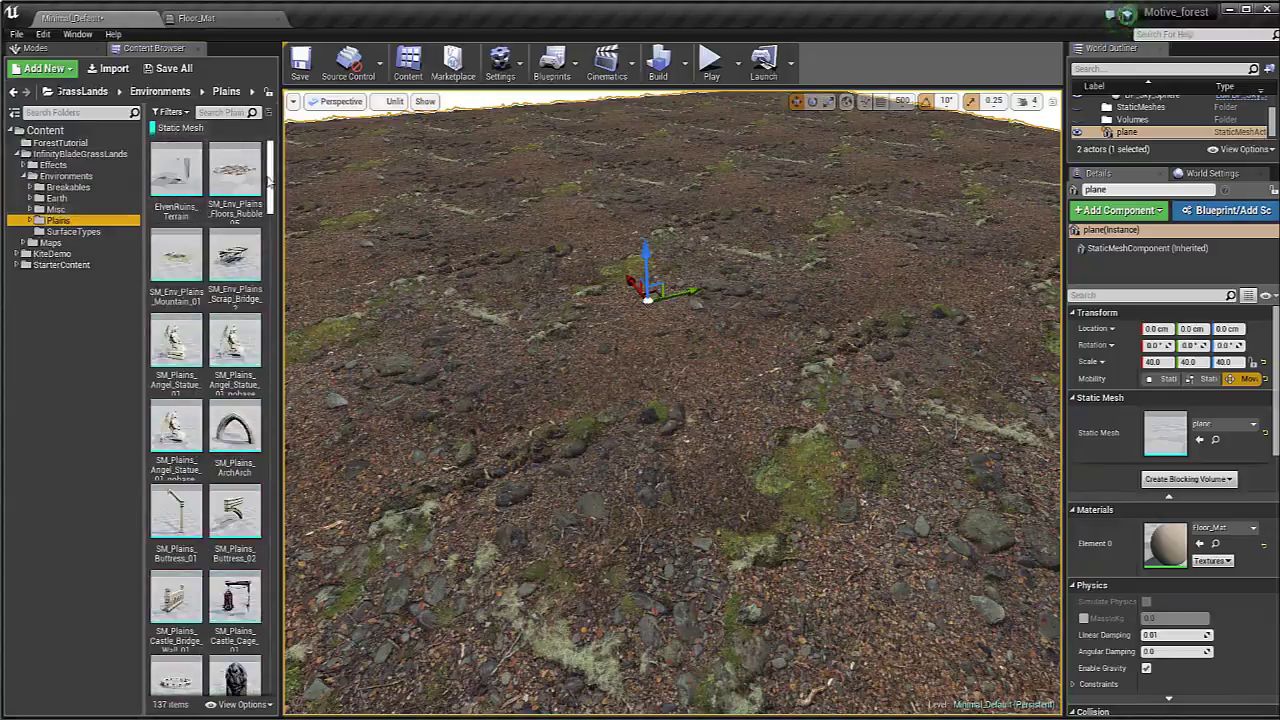
drag(268, 179, 278, 399)
right_drag(336, 364, 292, 374)
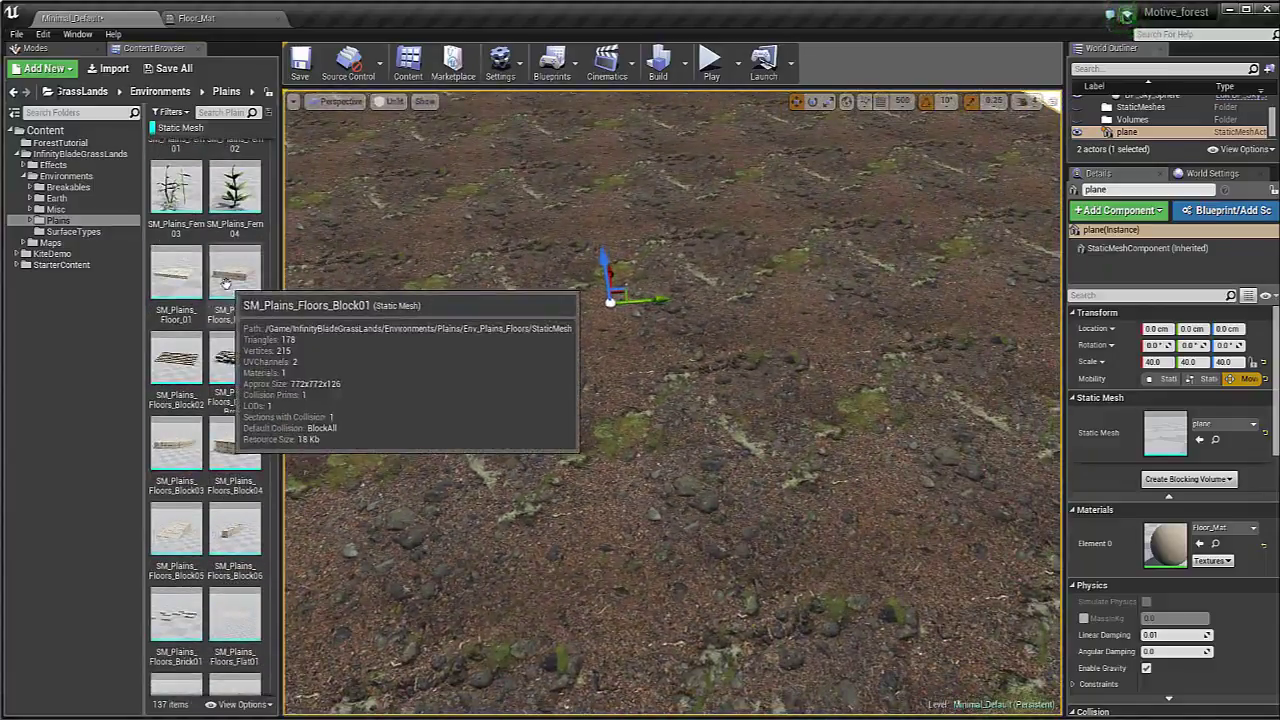
Place SM_Plains_Floors_Block01 on the ground plane and center it at about X -373, Y -396.
drag(227, 284, 540, 368)
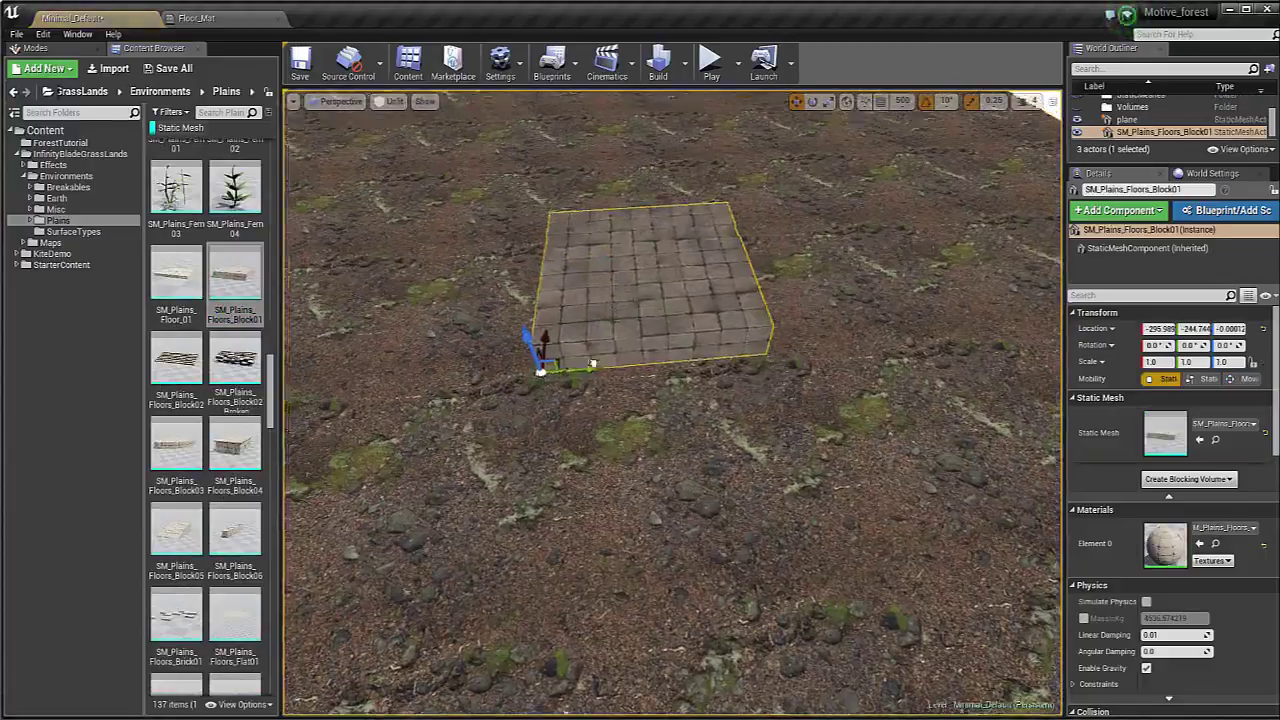
right_drag(592, 364, 785, 386)
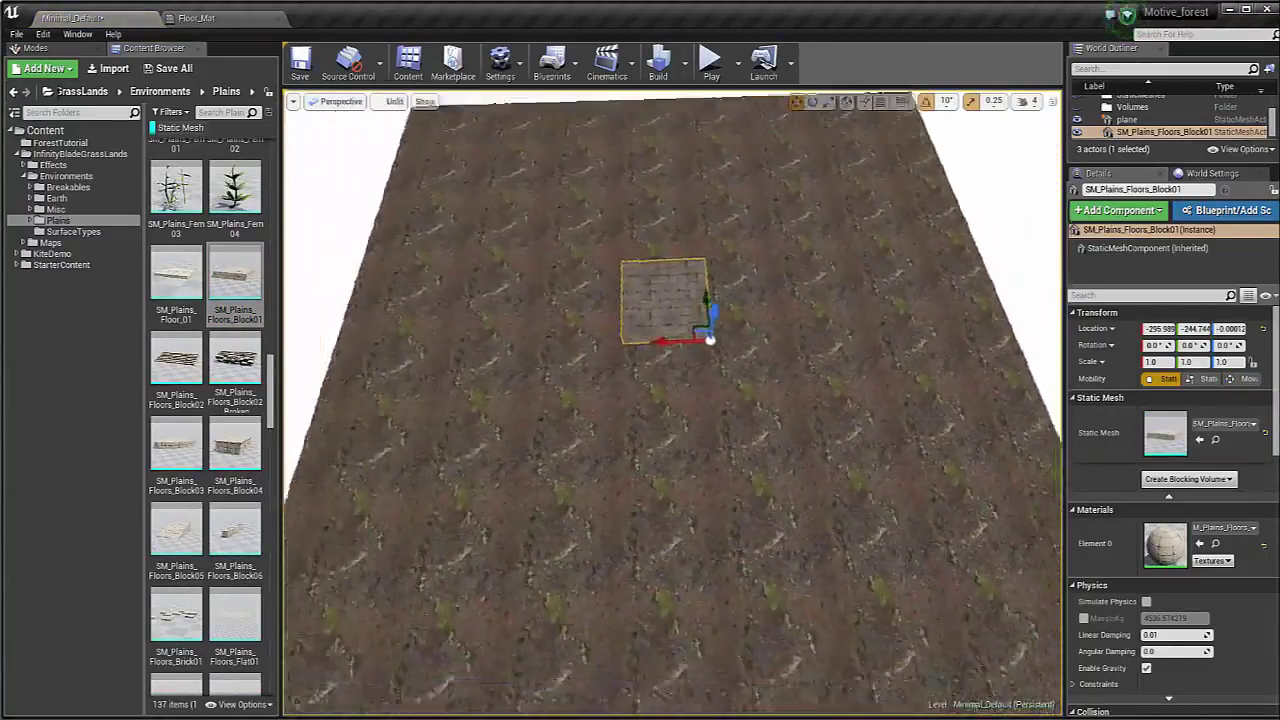
right_drag(630, 296, 656, 300)
drag(679, 298, 679, 313)
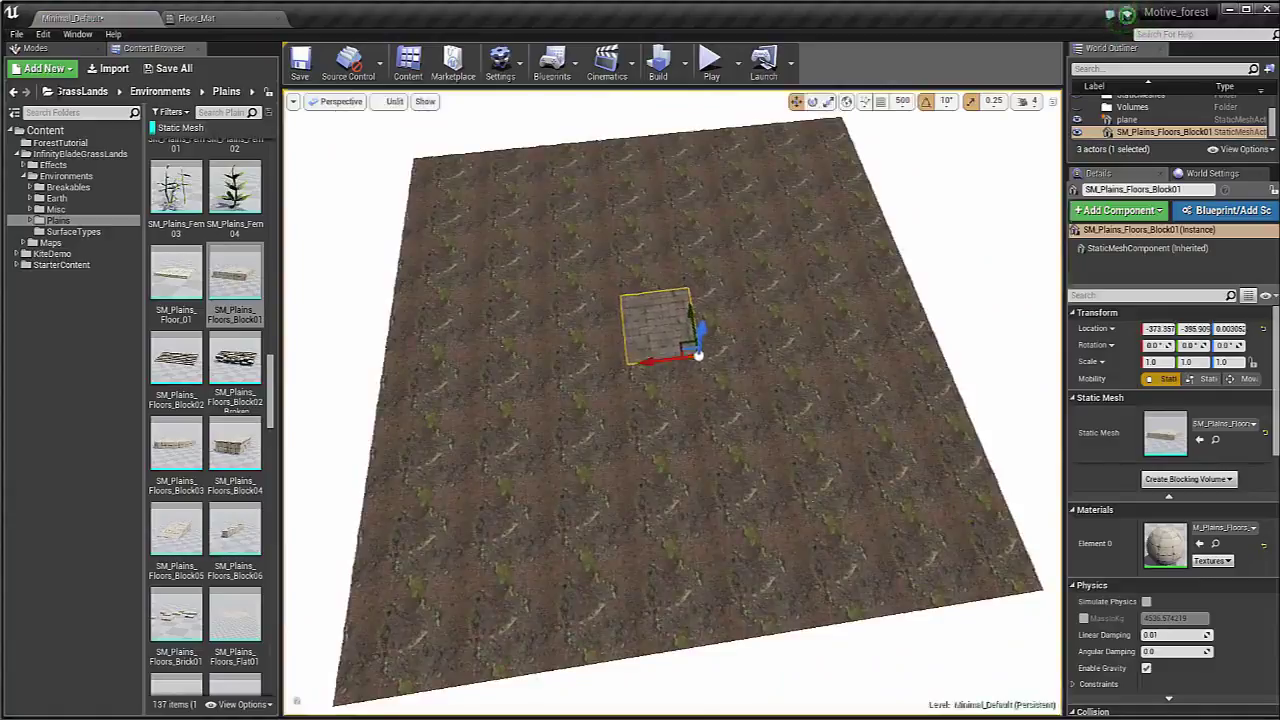
right_drag(679, 325, 694, 246)
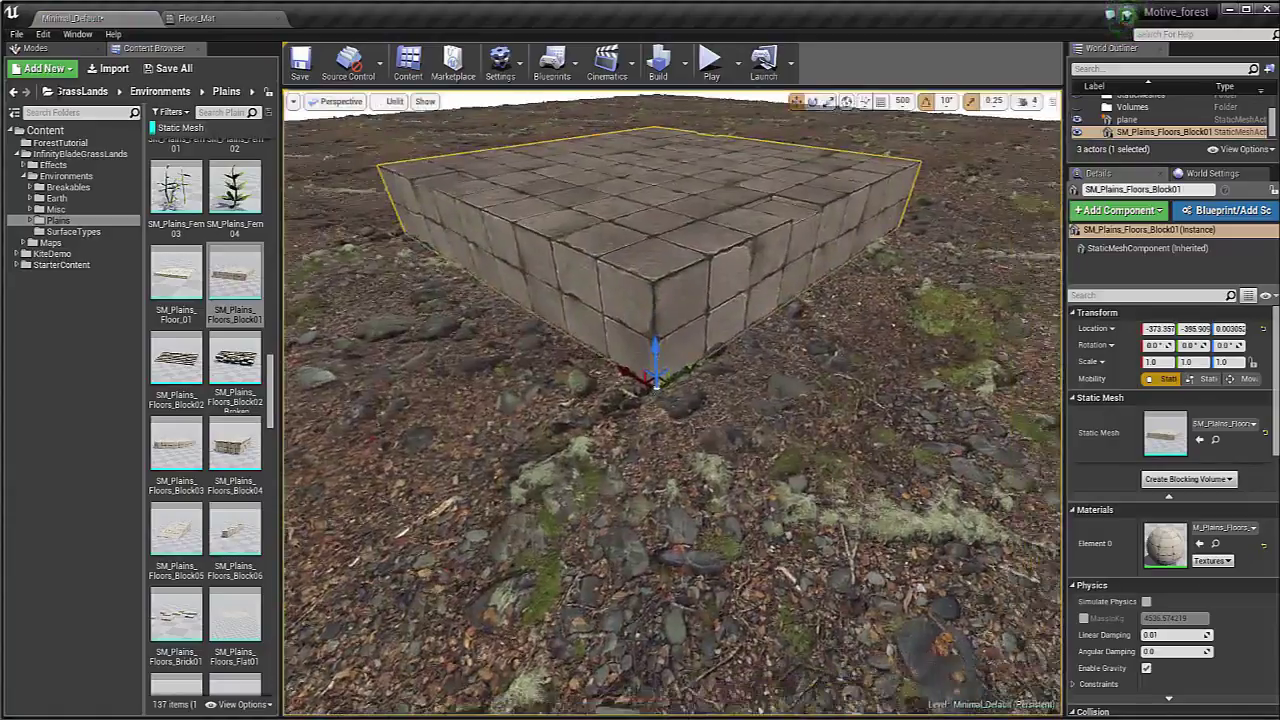
Add SM_Plains_Floors_Block02 beside the platform and rotate it 90° about Z, undoing the wrong-axis rotation.
drag(199, 352, 526, 463)
right_drag(526, 463, 623, 465)
key(e)
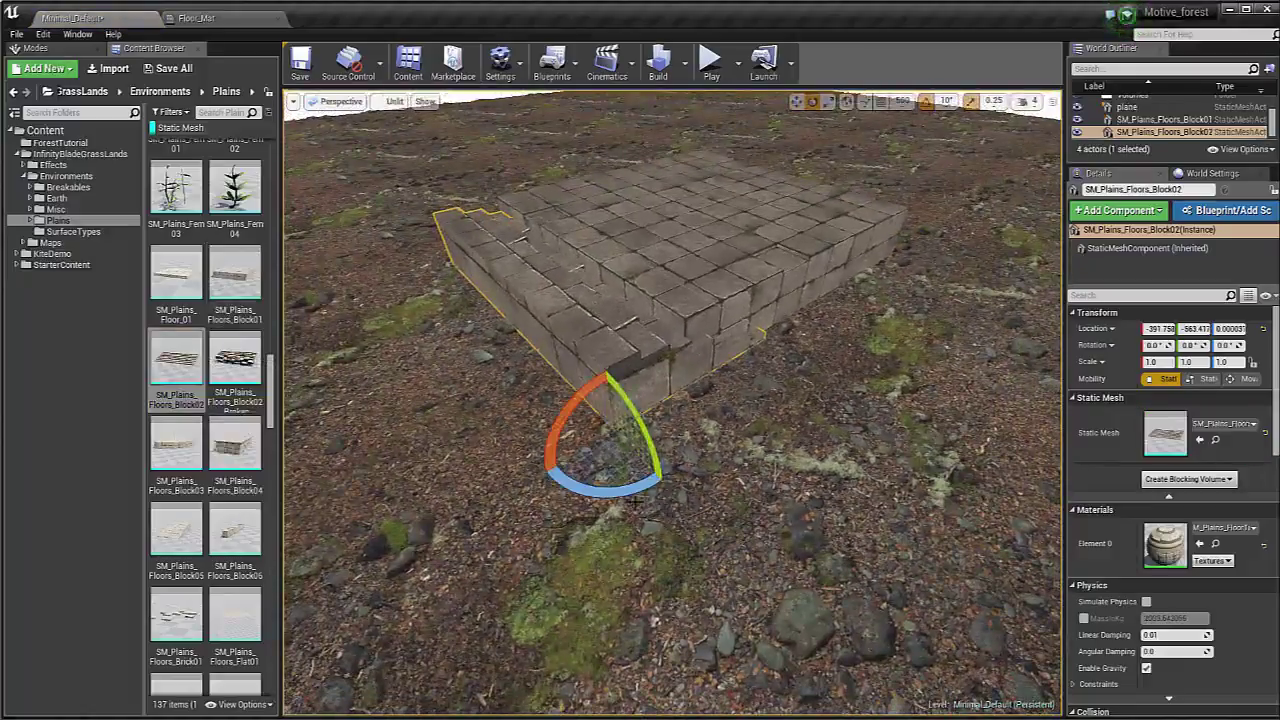
drag(566, 414, 558, 436)
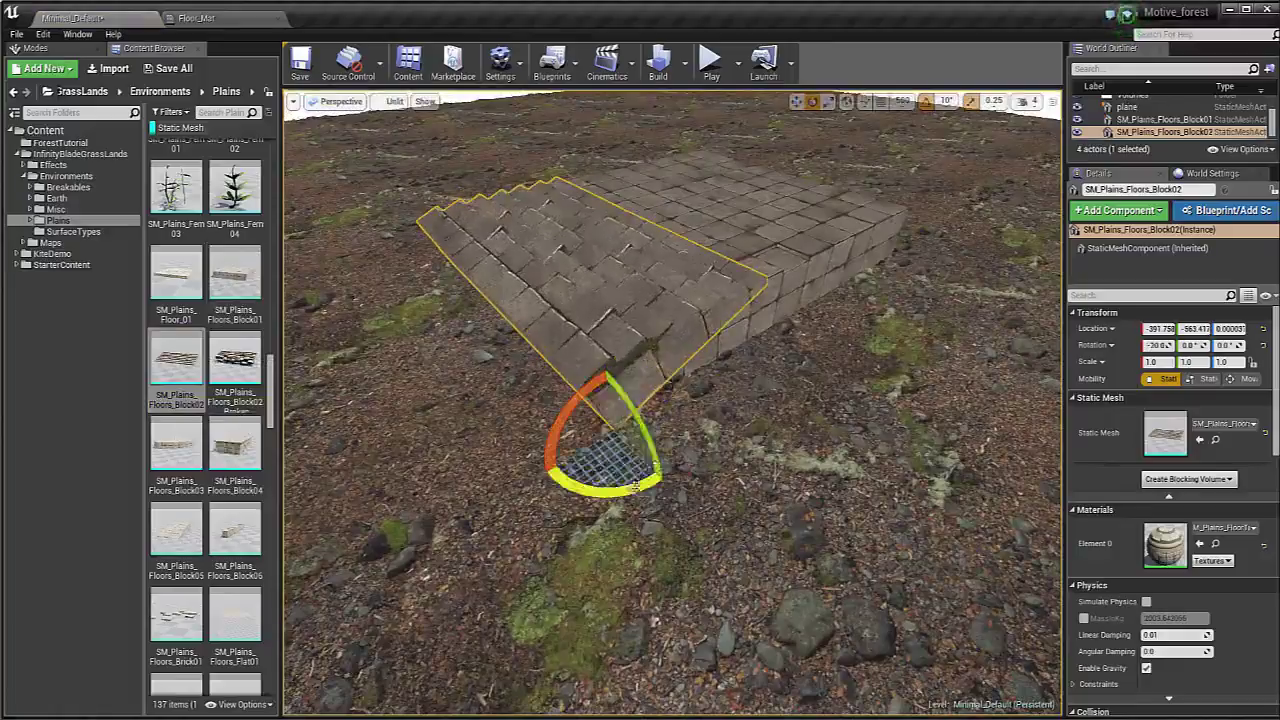
key(ctrl+z)
drag(642, 485, 490, 485)
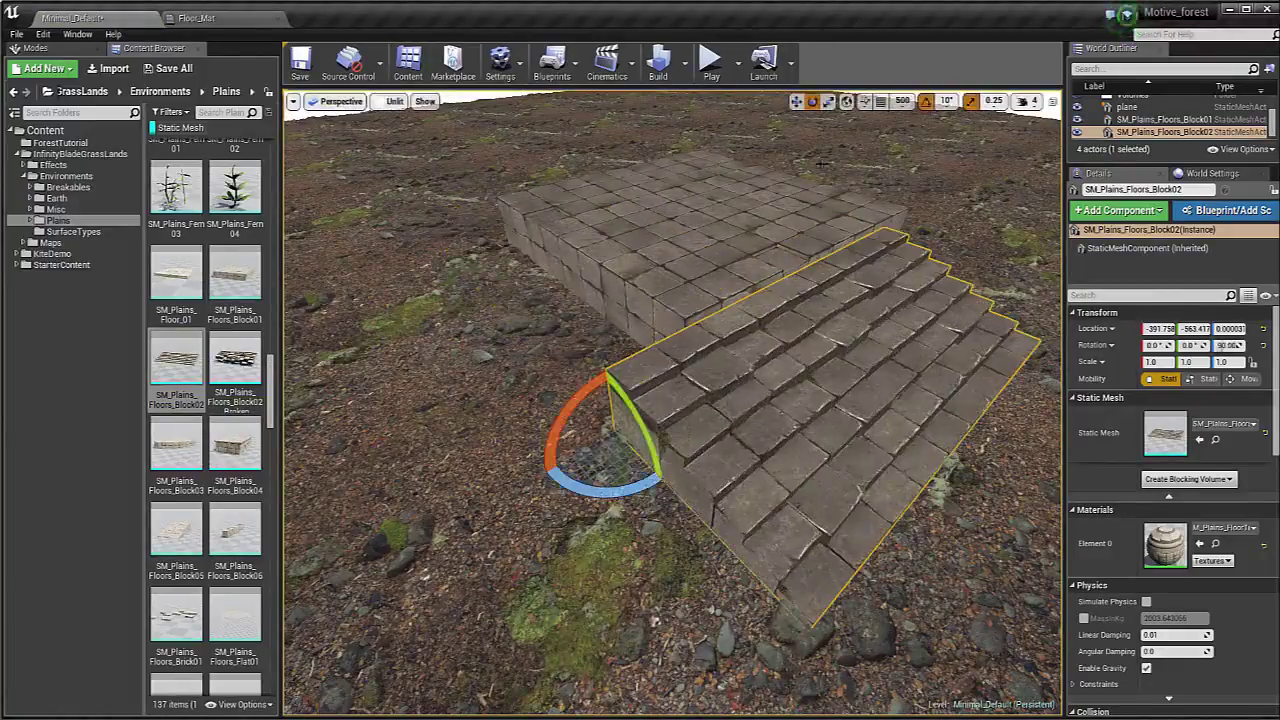
Try rotating the stair block freely with rotation snapping off, undo the rotation and turn snapping back on.
key(w)
key(w)
right_drag(490, 485, 600, 524)
key(w)
key(a)
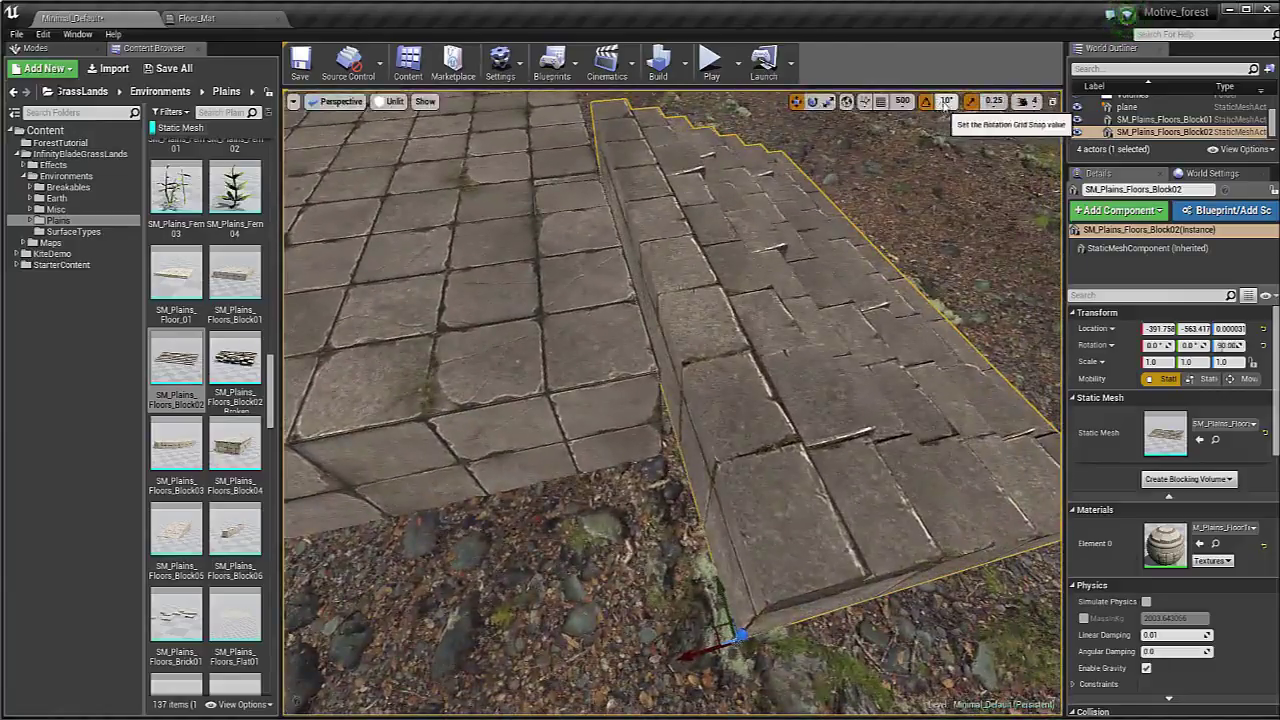
click(946, 102)
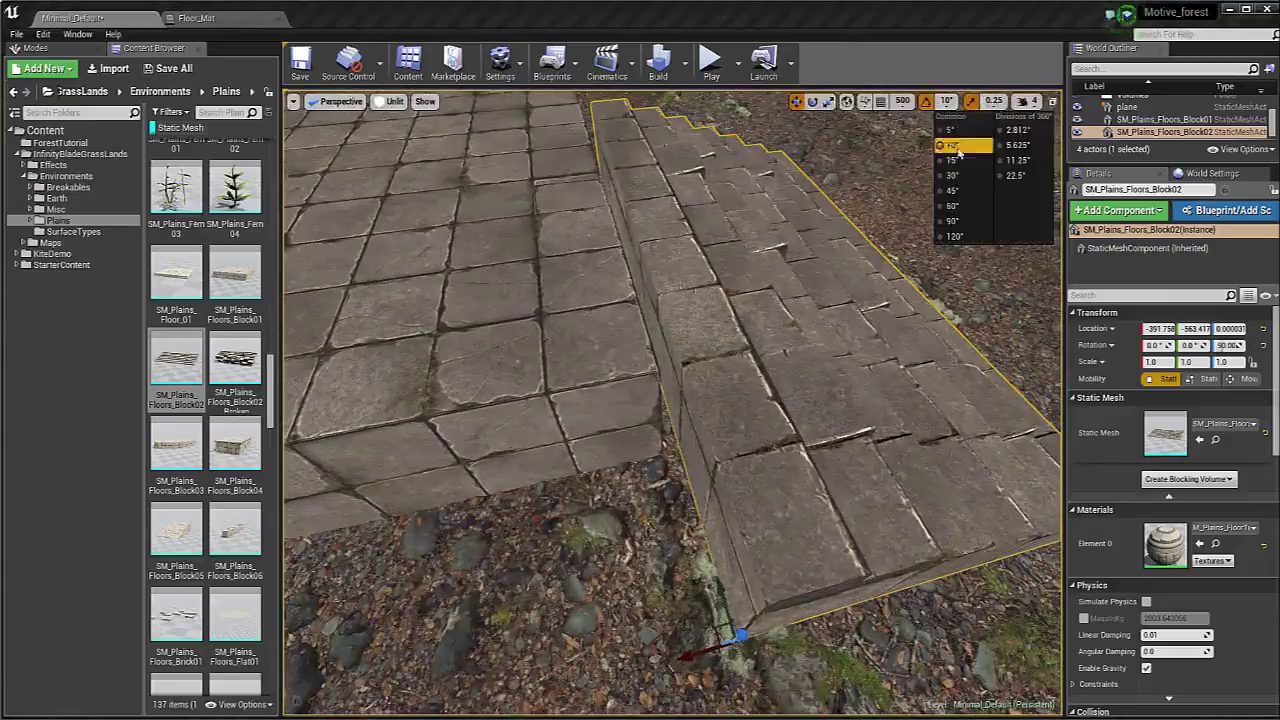
click(945, 62)
click(927, 102)
key(e)
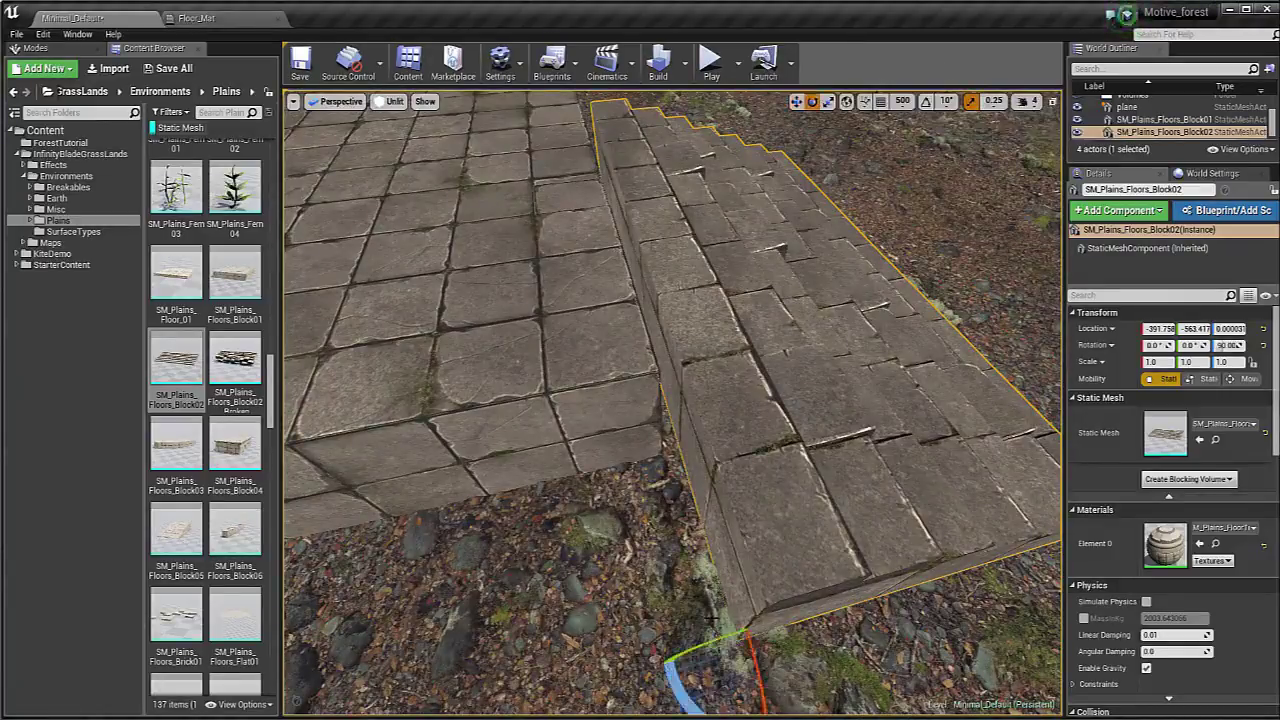
right_drag(771, 522, 792, 522)
drag(686, 688, 662, 648)
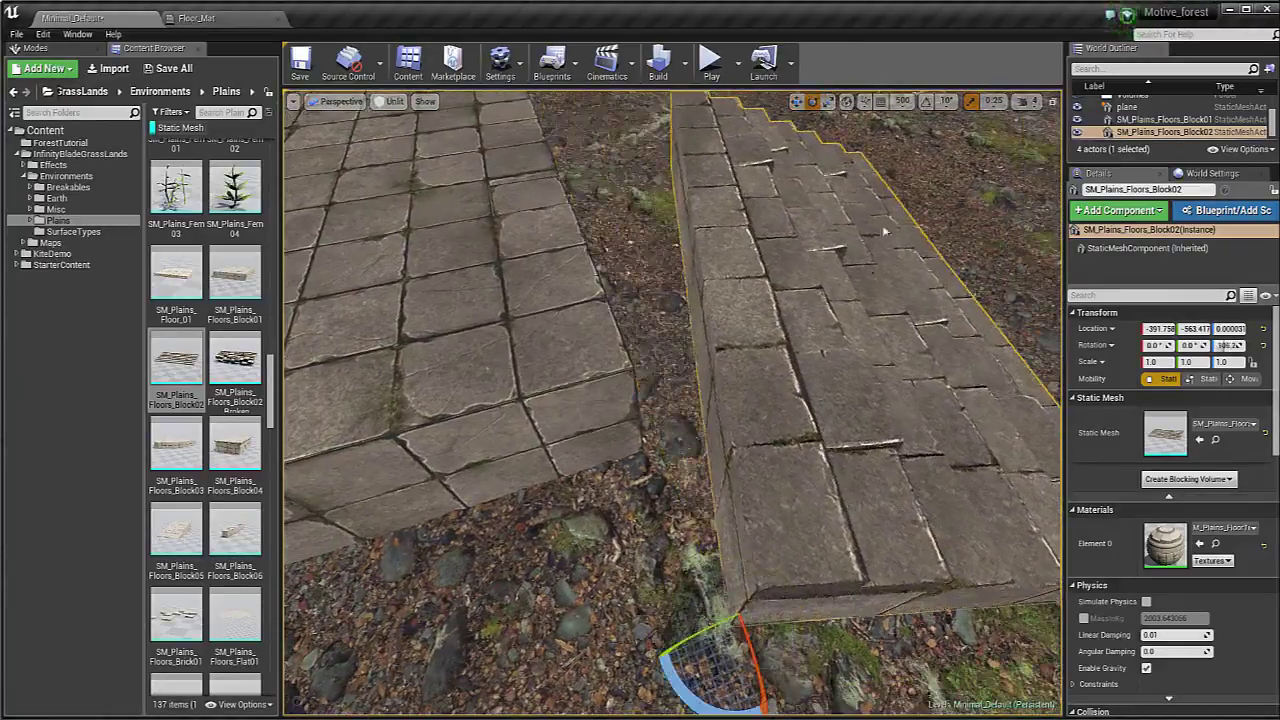
key(ctrl+z)
key(w)
click(926, 102)
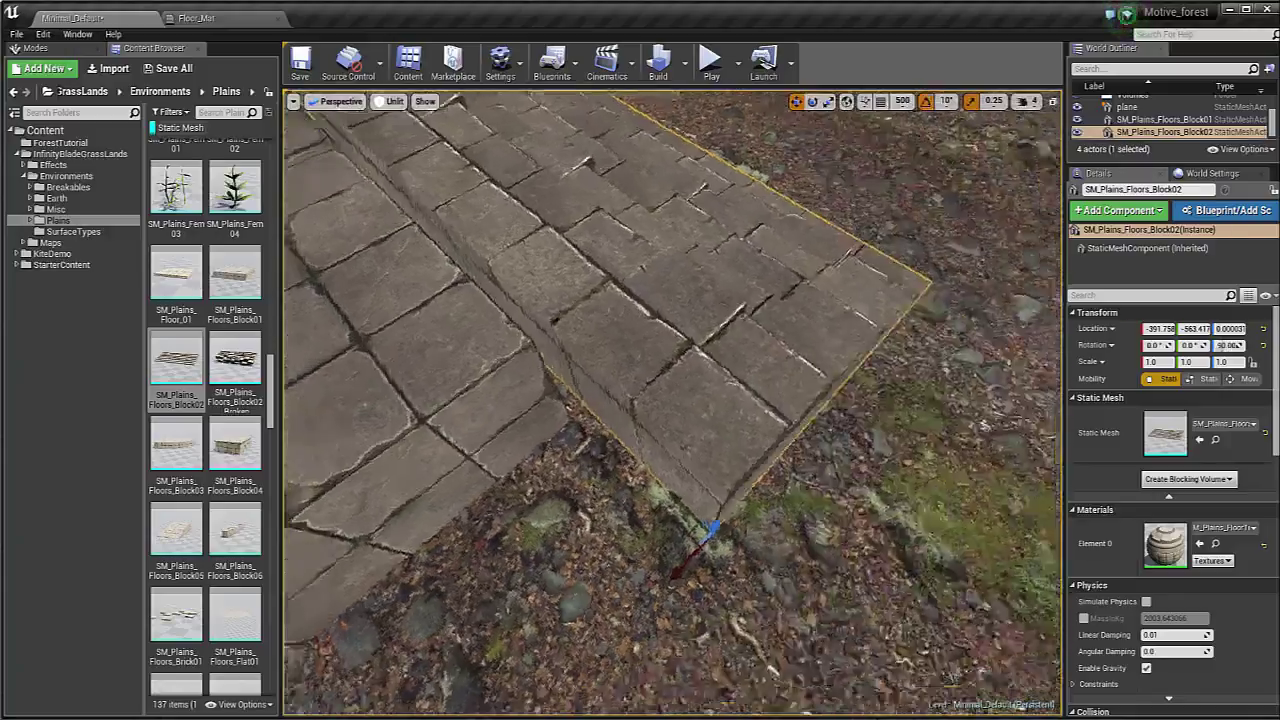
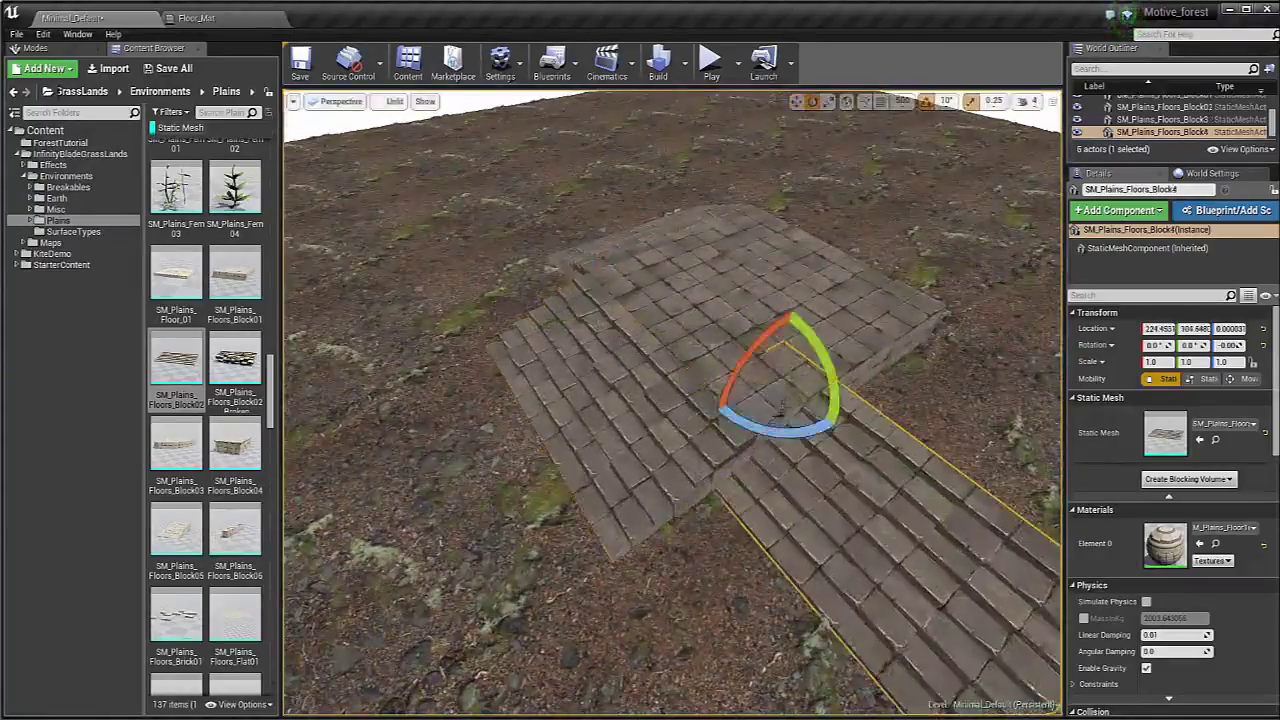
Turn the selected stair block copy to -90° about Z and align it flush with the platform's open side.
key(w)
mouse_move(641, 290)
right_down()
mouse_move(660, 300)
mouse_move(641, 290)
right_up()
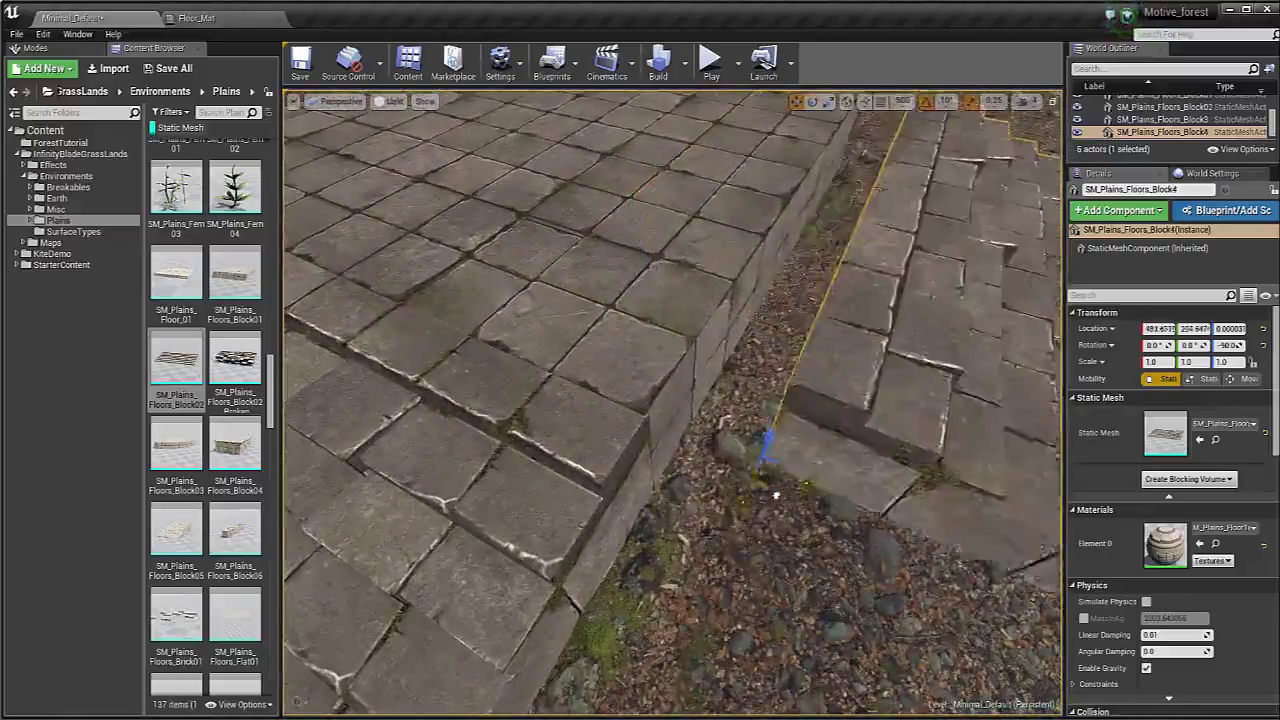
right_drag(722, 488, 682, 413)
key(s)
key(w)
key(w)
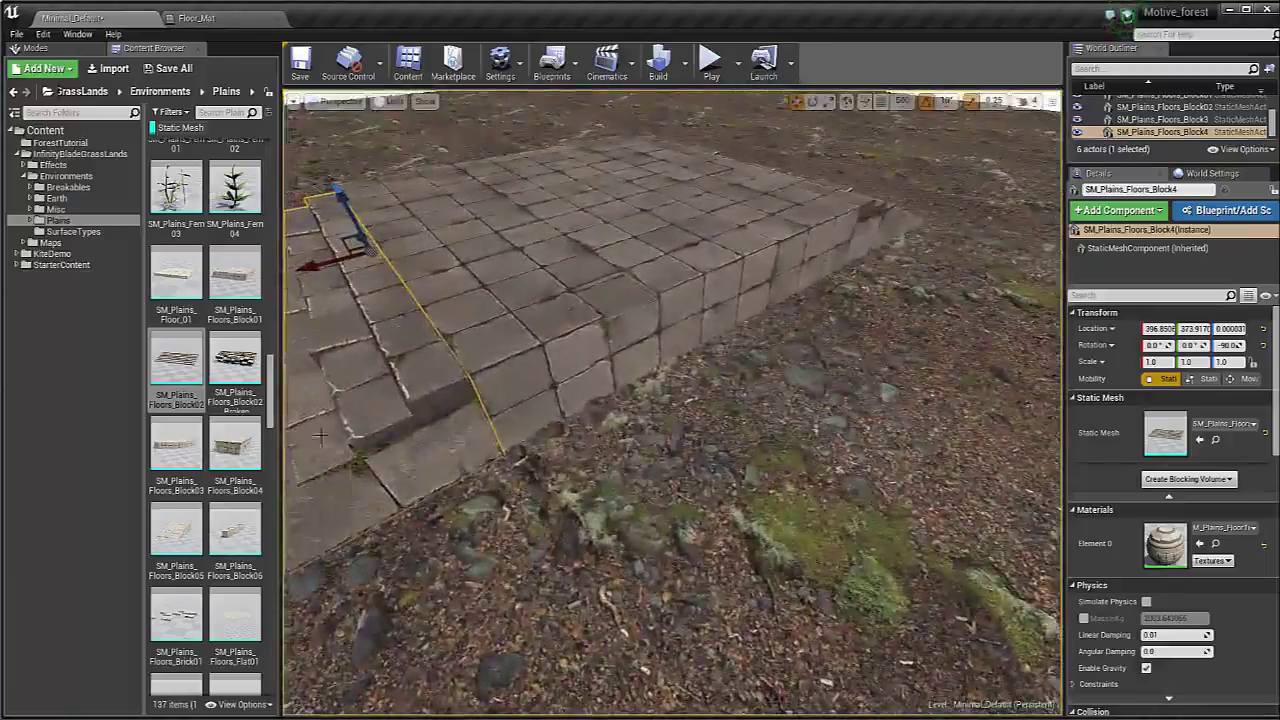
Add SM_Plains_Floors_Block02_Broken on the platform's remaining side, rotate it to about -179° and align it with the platform edge.
drag(229, 350, 822, 458)
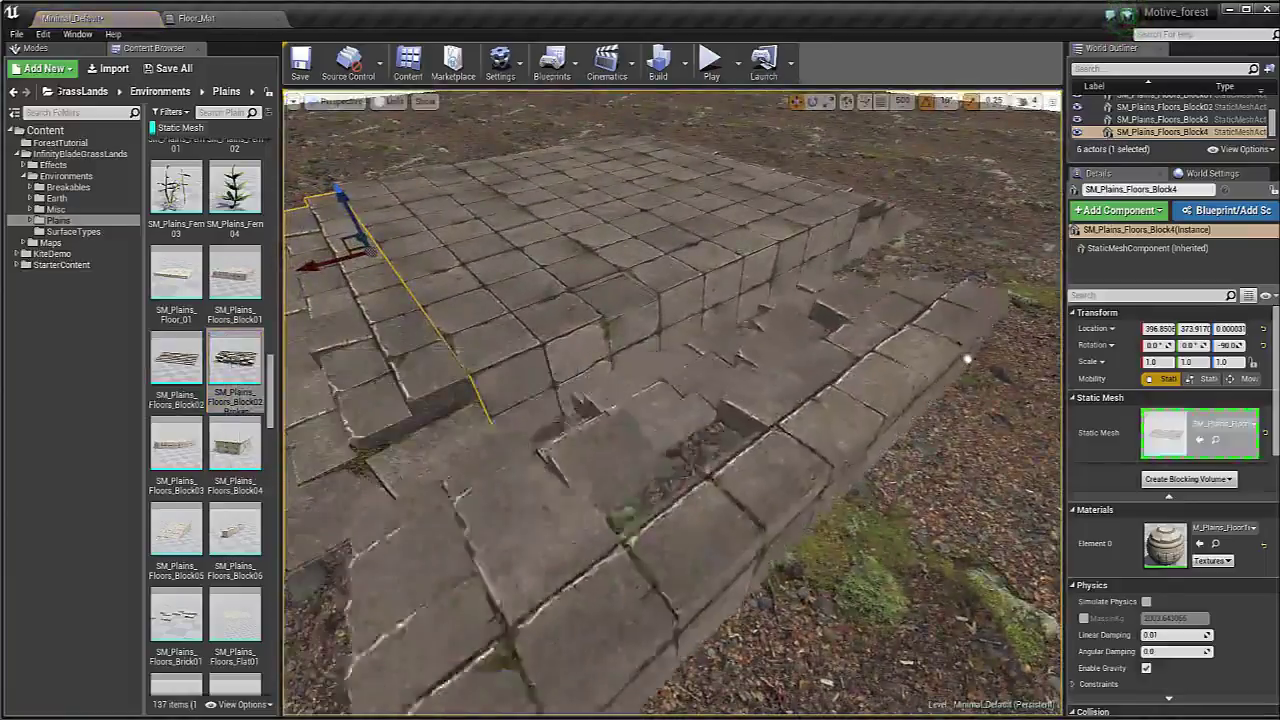
drag(967, 358, 964, 349)
key(s)
right_drag(893, 372, 926, 372)
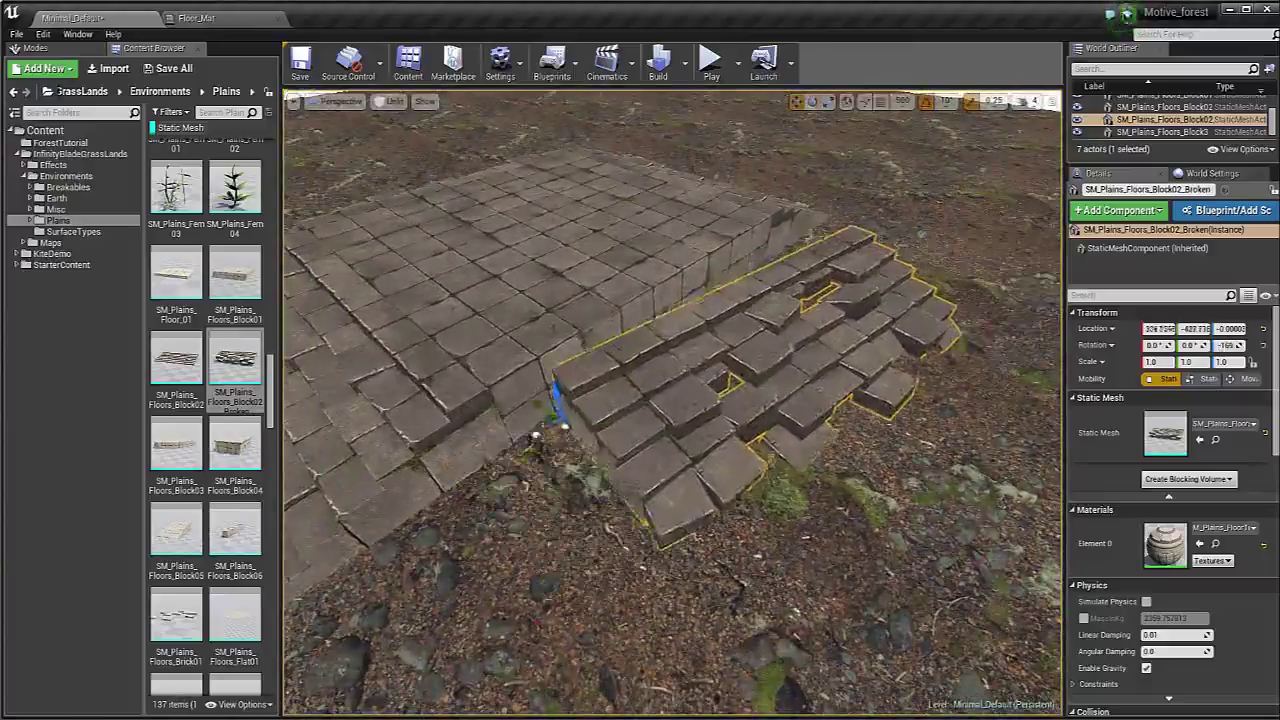
key(w)
right_drag(482, 500, 415, 498)
key(w)
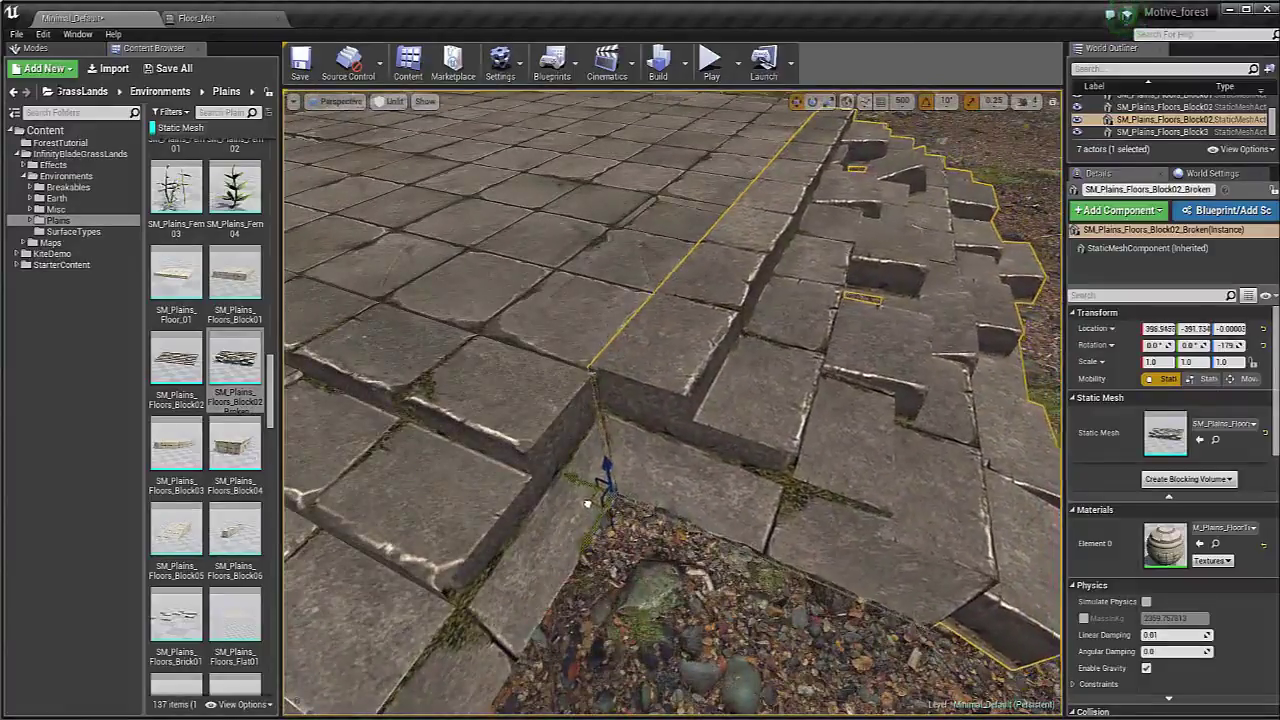
key(w)
Fine-tune the broken stair block's corner alignment and sink it into the ground to about Z -25.3.
right_drag(612, 494, 455, 410)
key(s)
key(w)
key(s)
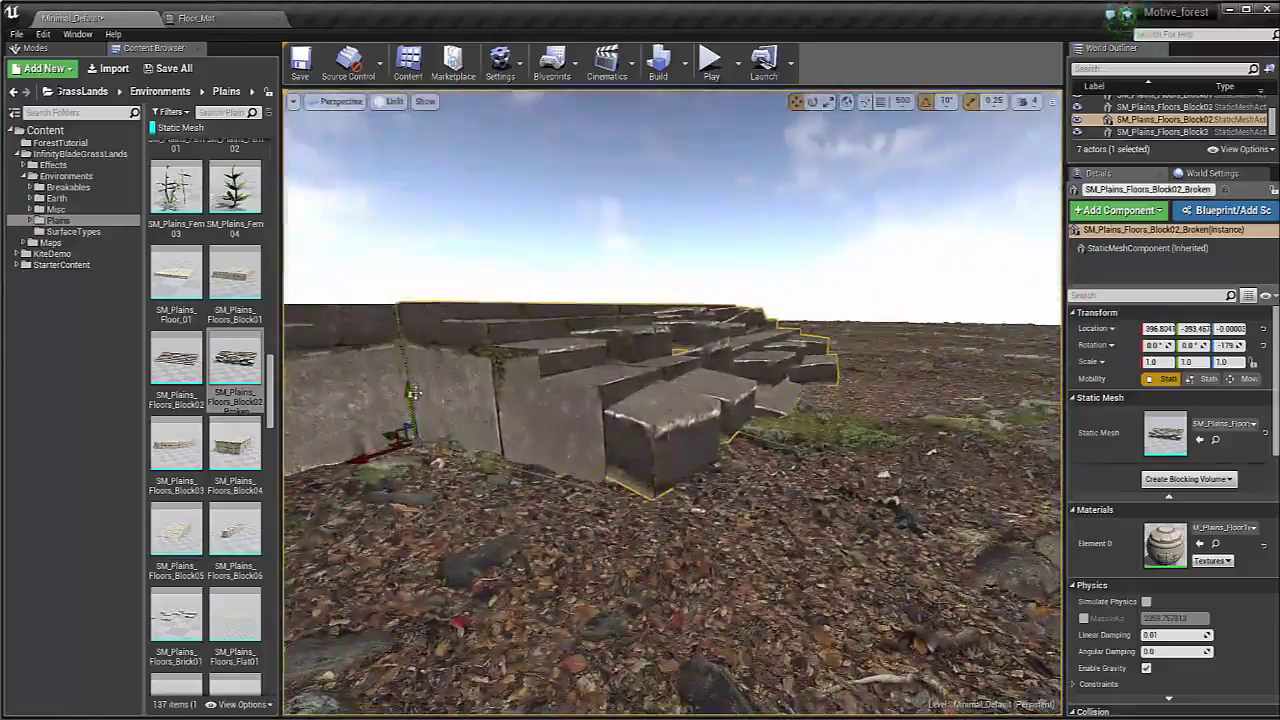
right_drag(421, 423, 260, 430)
key(w)
key(d)
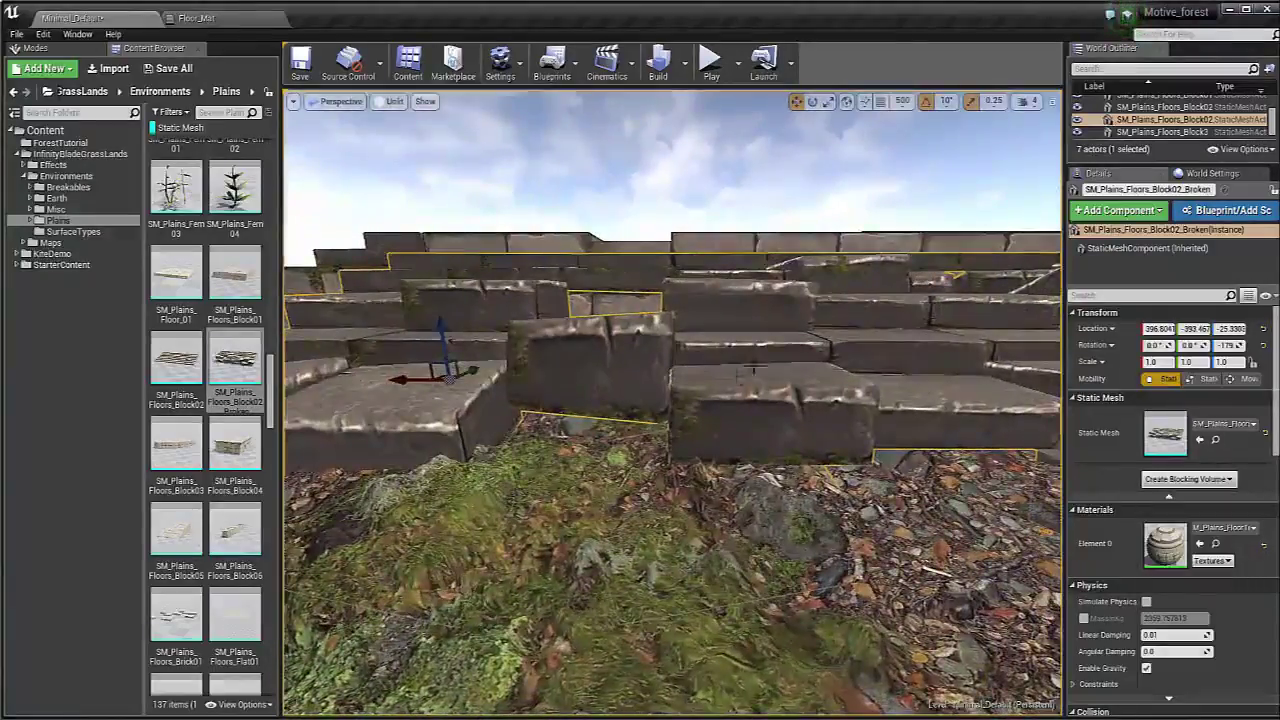
Select the three intact stair blocks around the platform and lower them together to about Z -24.2.
key(d)
right_drag(640, 400, 470, 405)
key(s)
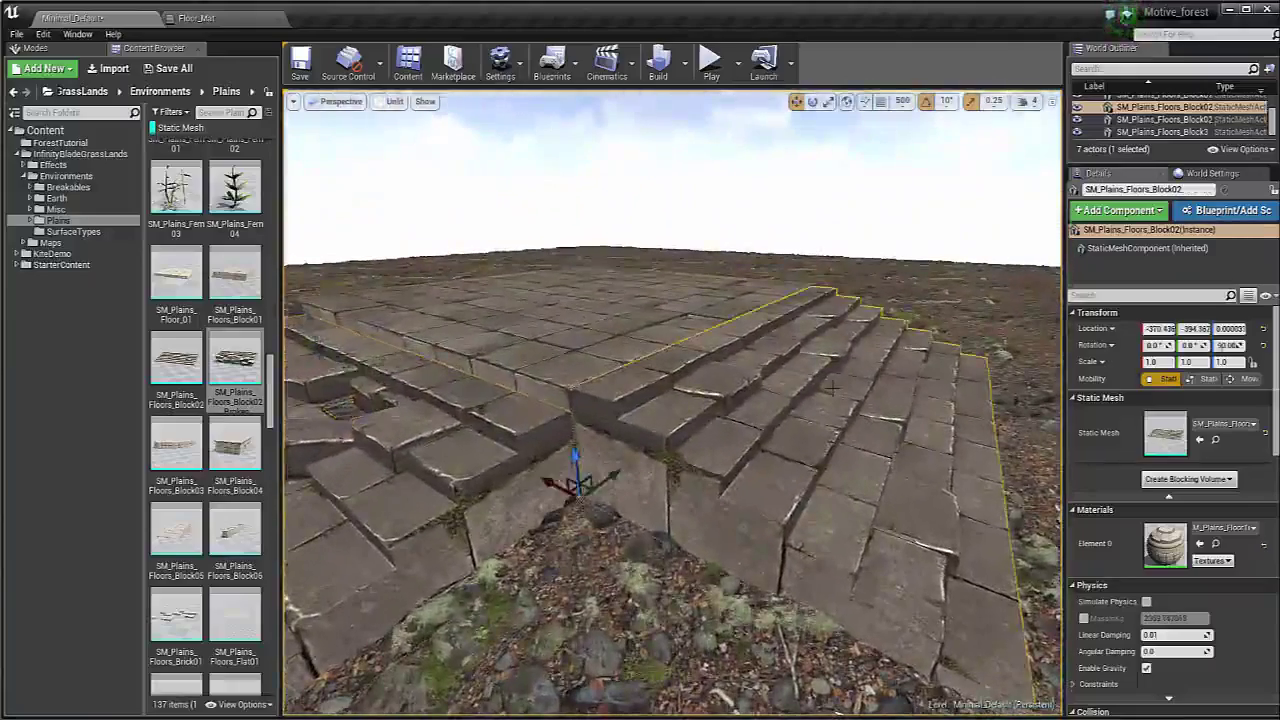
right_drag(832, 388, 745, 415)
key(d)
ctrl+click(770, 333)
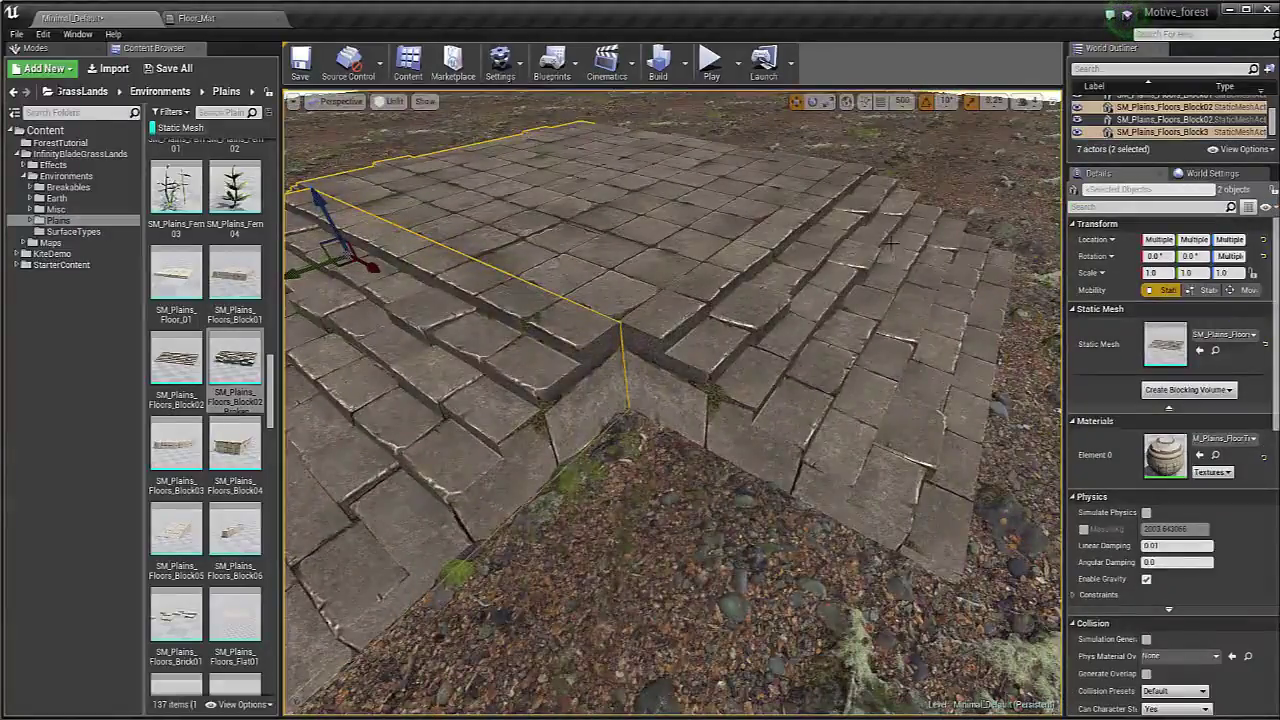
right_drag(891, 243, 800, 150)
key(w)
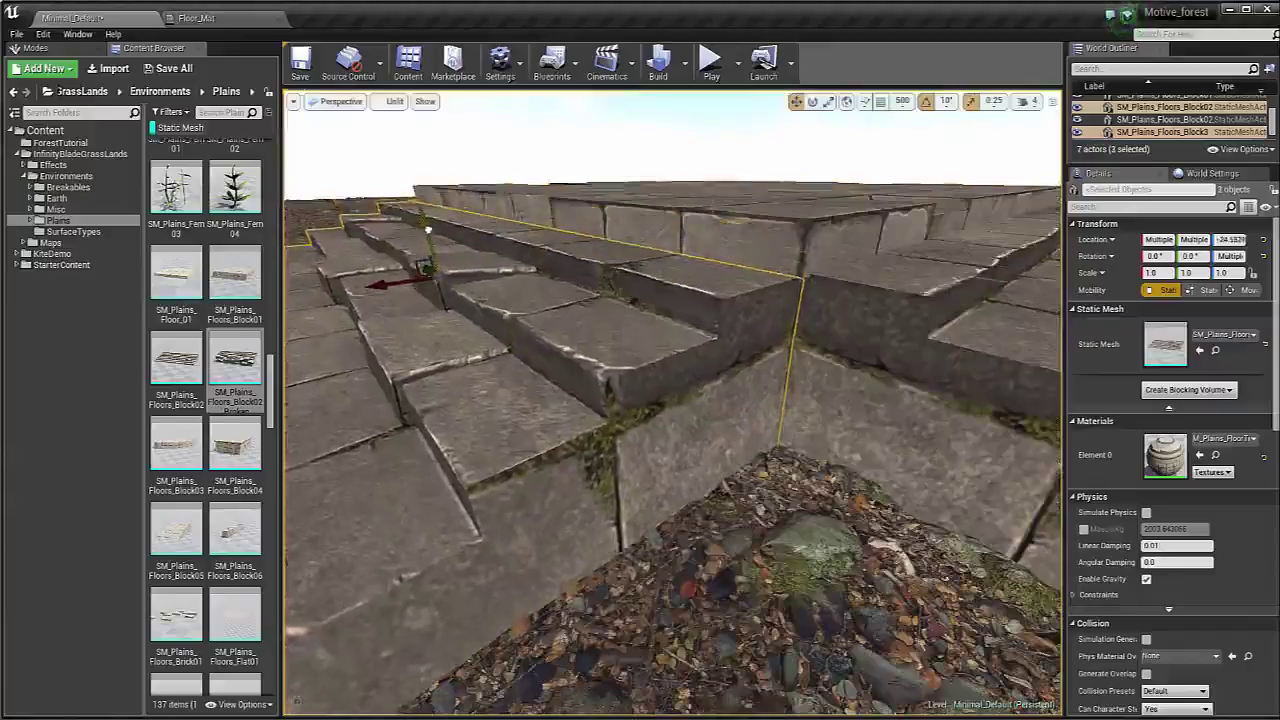
Examine the stone platform and its surrounding stairs from several angles.
right_drag(891, 243, 942, 227)
key(s)
right_drag(526, 166, 306, 231)
key(a)
click(526, 166)
key(a)
key(d)
key(s)
key(w)
key(s)
key(w)
key(s)
key(s)
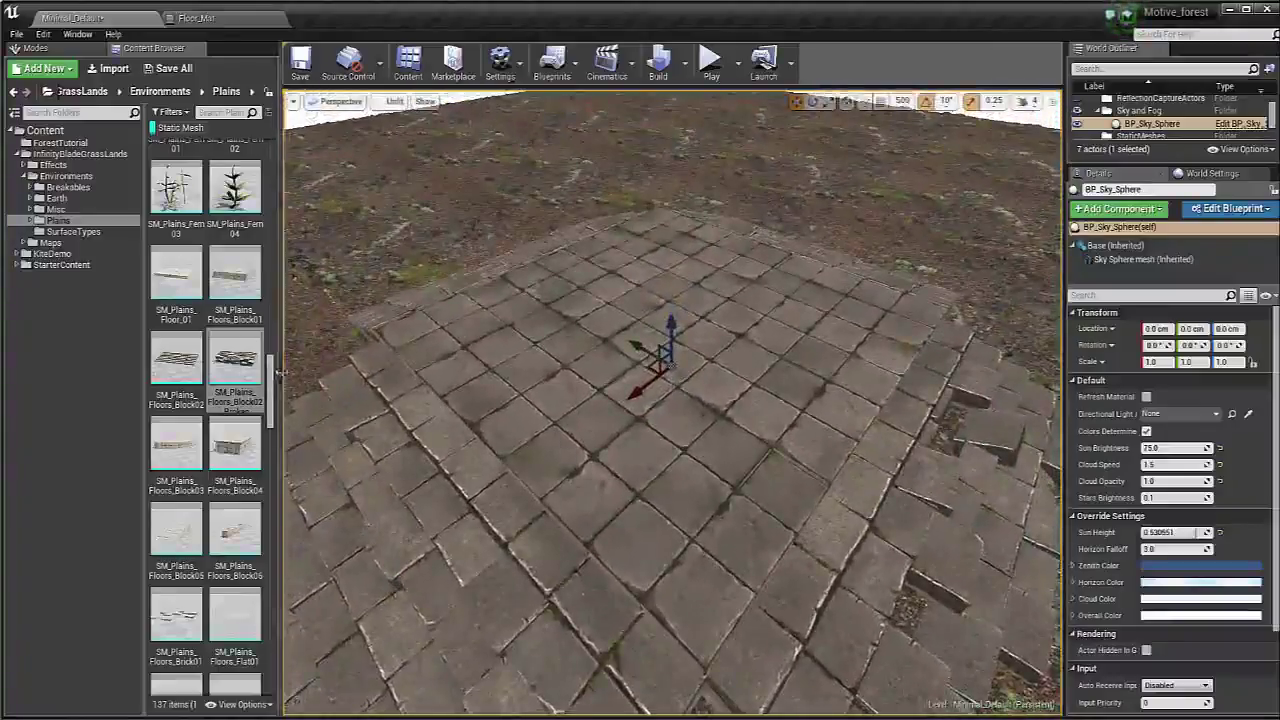
Browse the Plains meshes for a centerpiece and place SM_Plains_Castle_Fountain_01 on the stone platform.
drag(273, 382, 273, 444)
scroll(240, 420, down, 8)
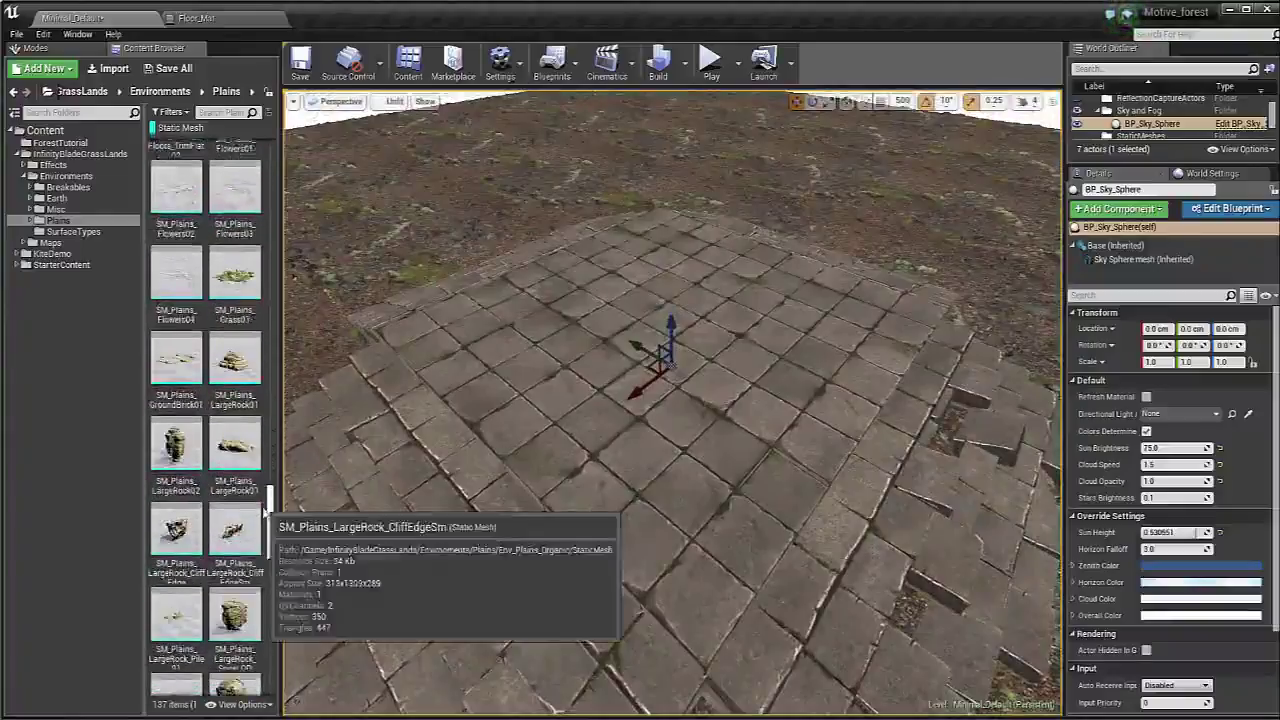
scroll(240, 420, up, 10)
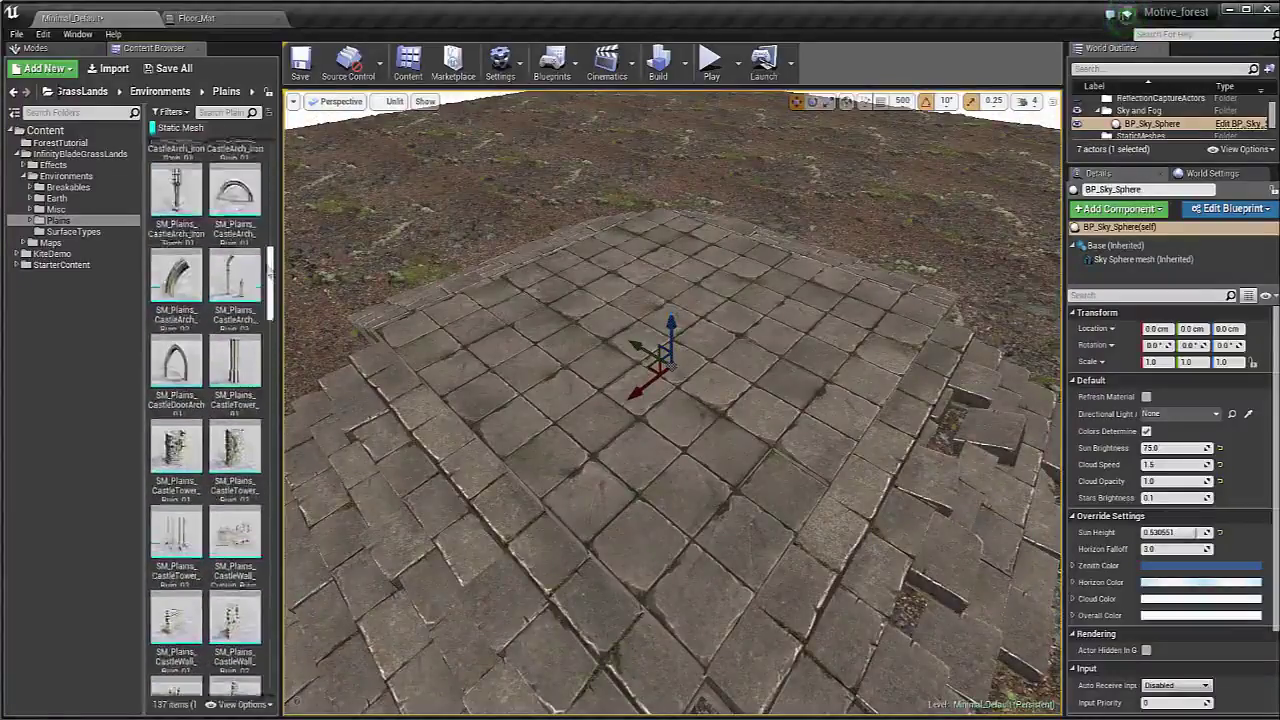
drag(270, 262, 276, 204)
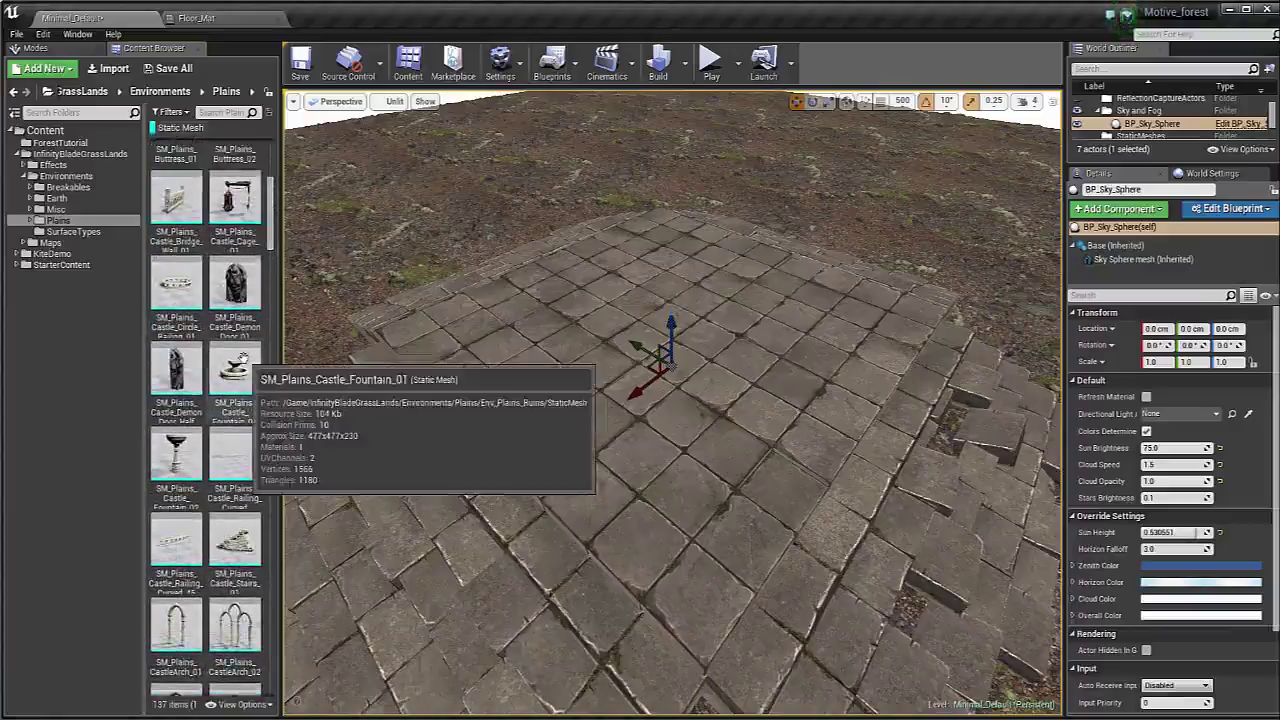
drag(243, 369, 653, 320)
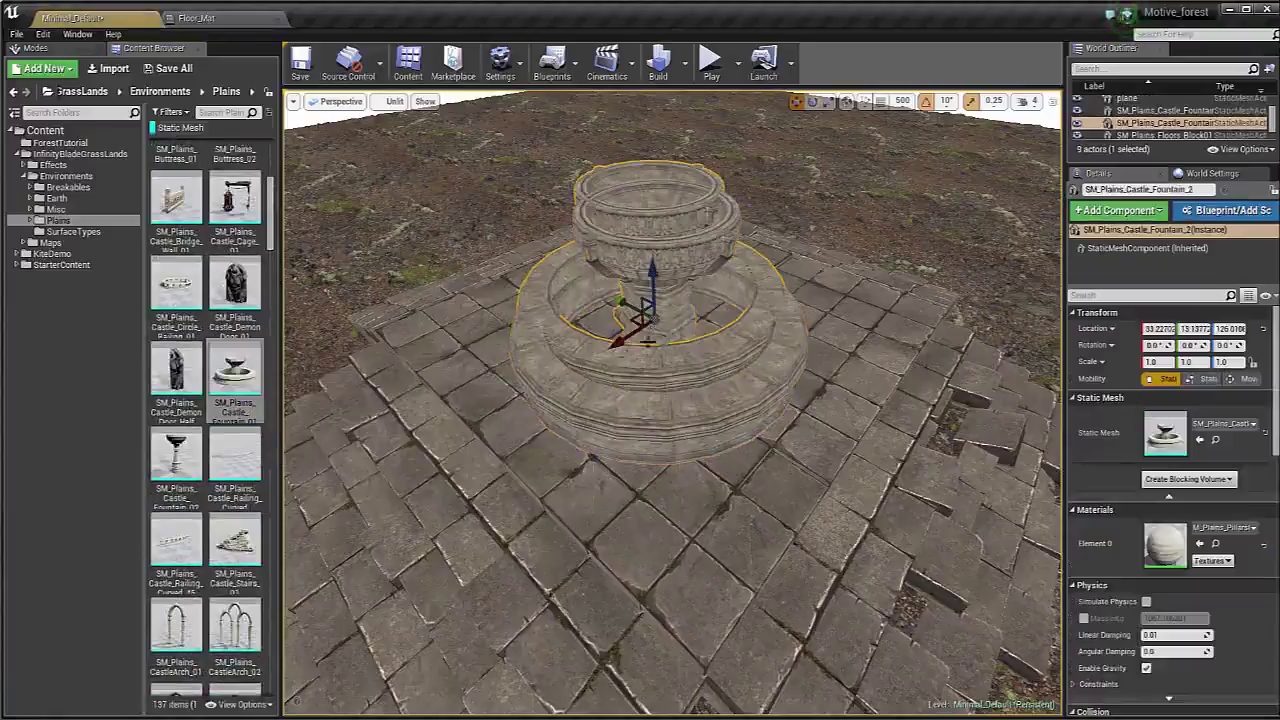
Undo the duplicate fountain and center the original on the platform at about X 7.2, Y 6.1.
key(ctrl+z)
right_drag(616, 364, 775, 355)
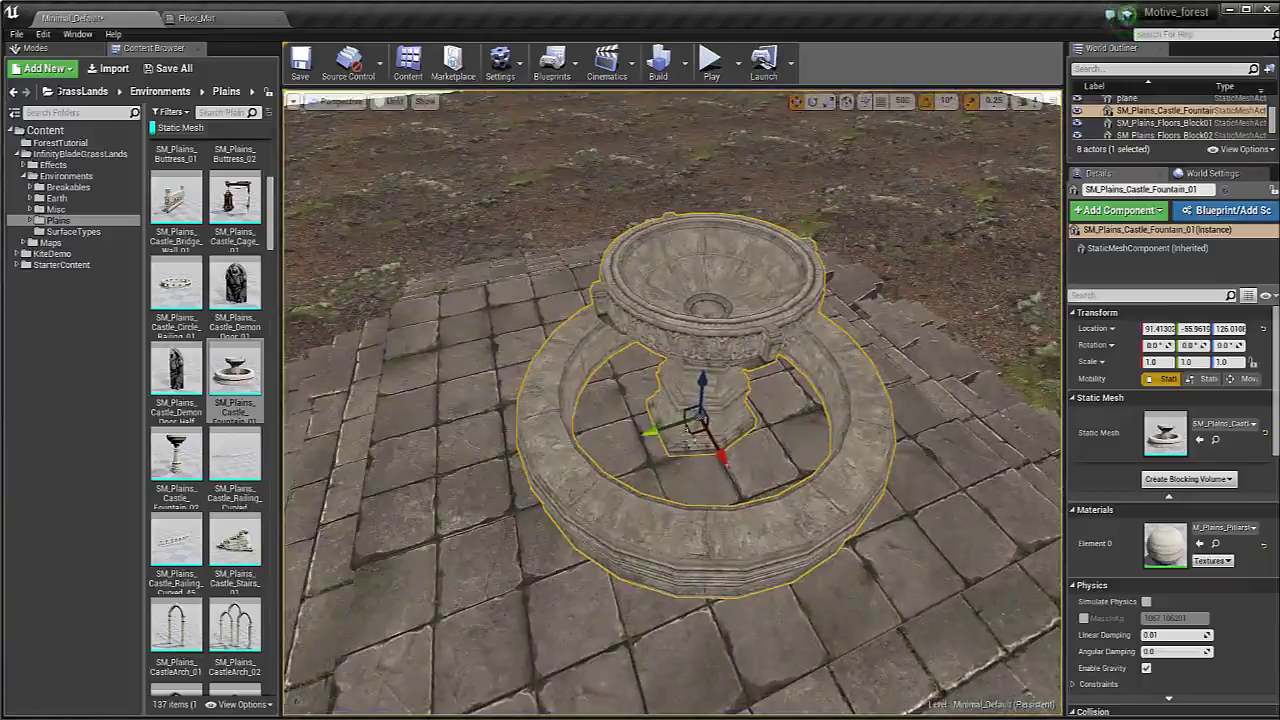
drag(692, 434, 649, 418)
right_drag(649, 418, 735, 505)
drag(673, 400, 656, 404)
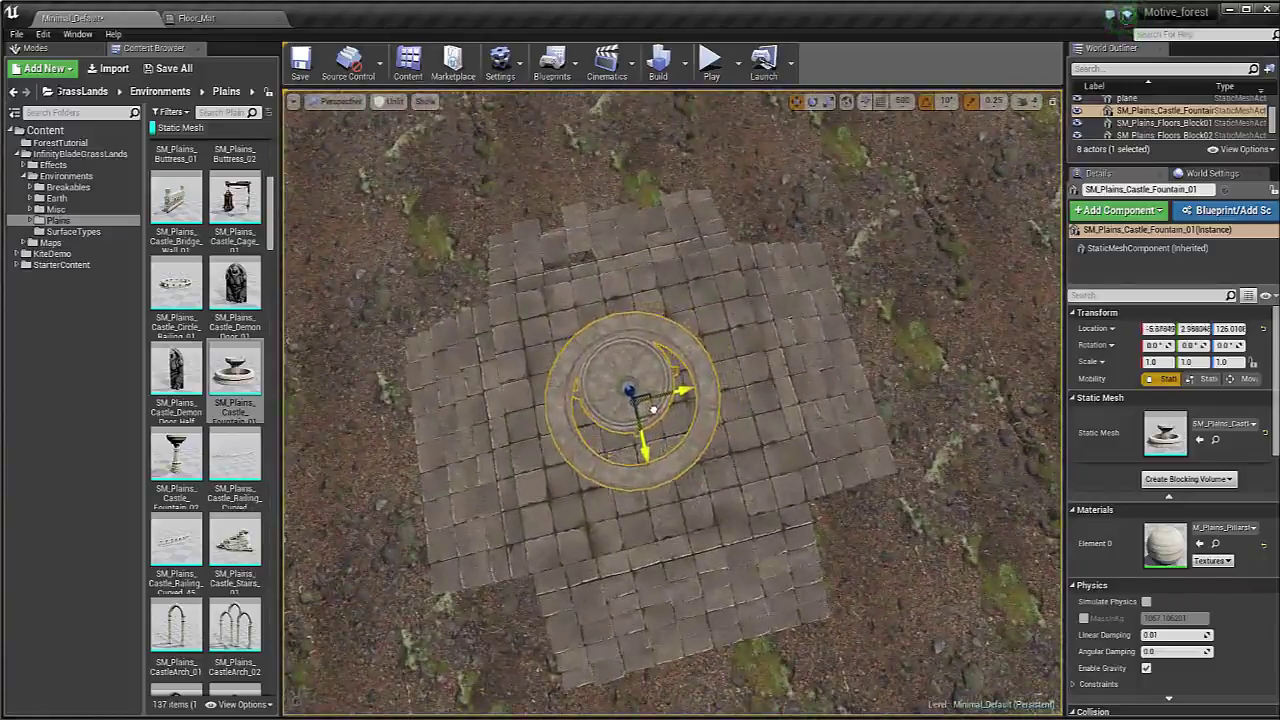
right_drag(658, 409, 570, 250)
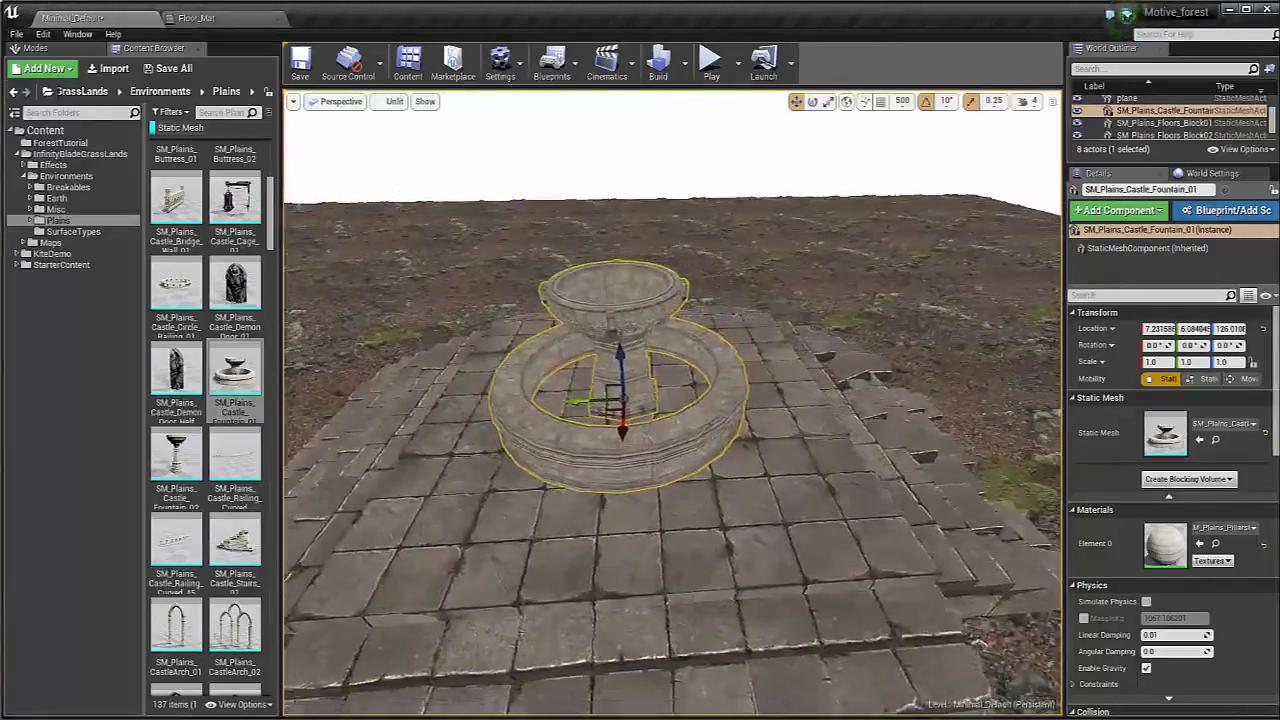
Try SM_Plains_CastleArch_02 on the stone platform beside the fountain, and delete it again.
scroll(200, 457, down, 1)
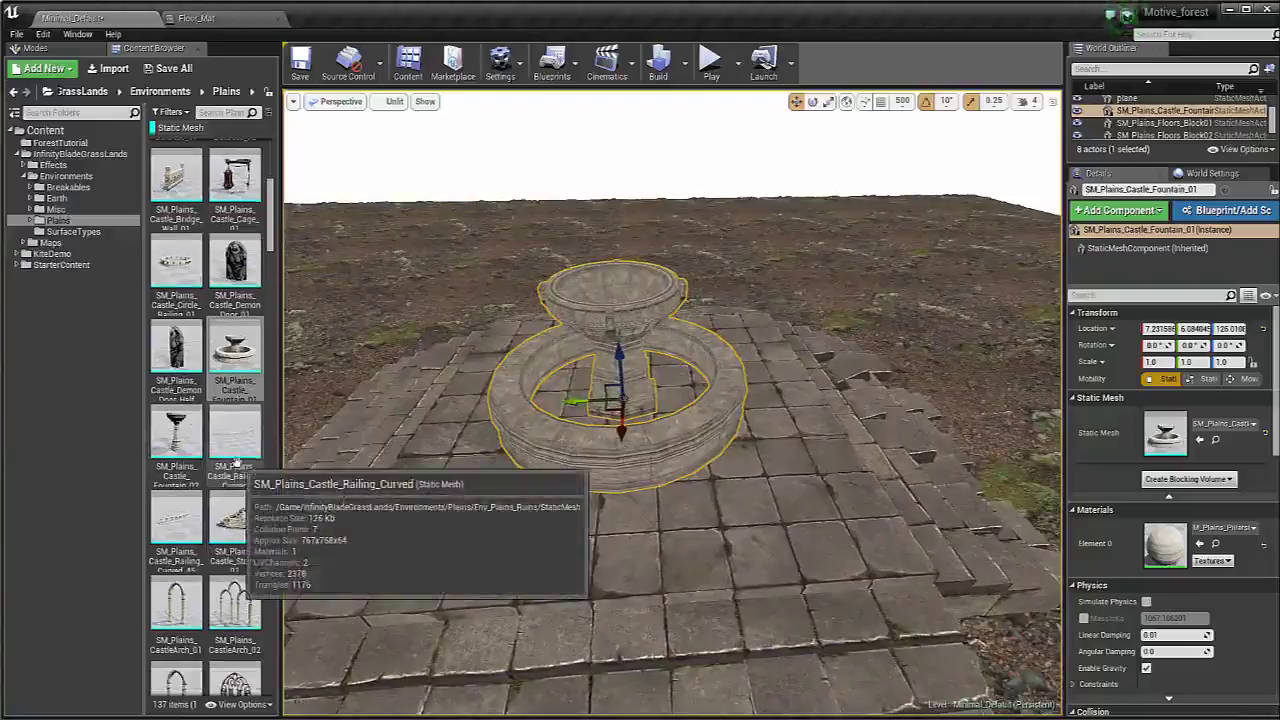
scroll(256, 468, down, 4)
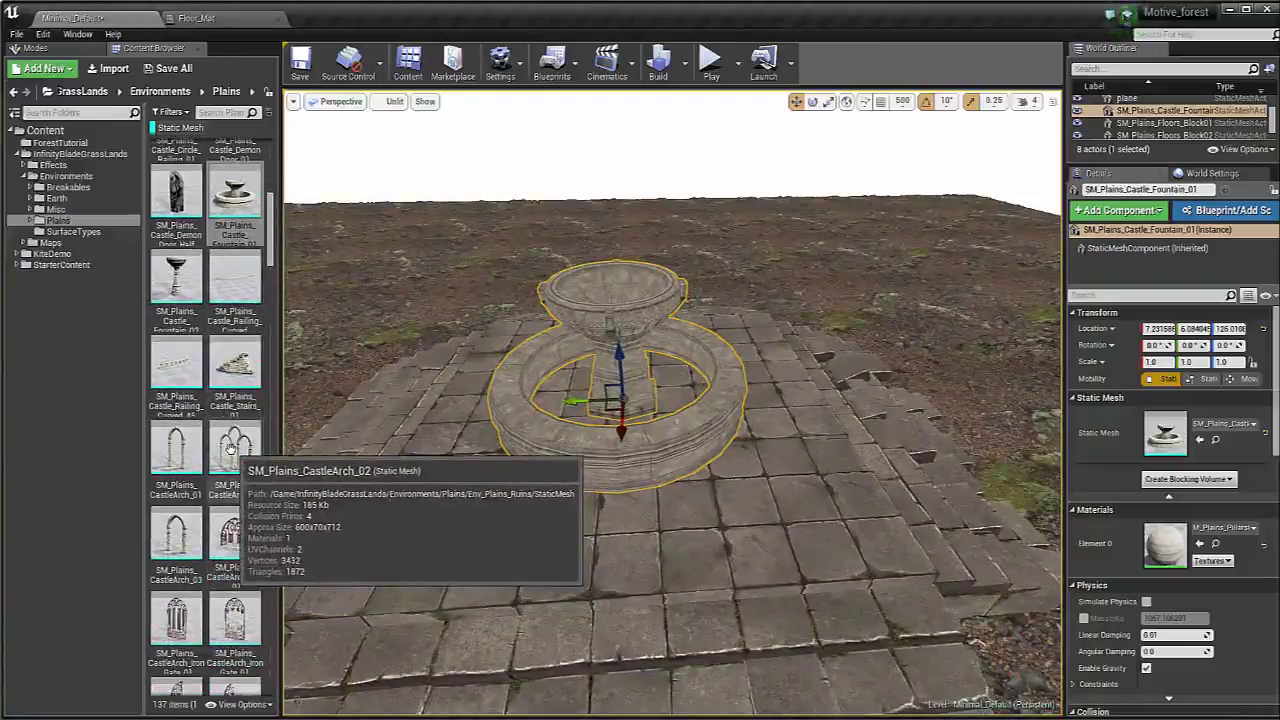
drag(230, 449, 858, 618)
right_drag(860, 620, 790, 600)
key(s)
key(w)
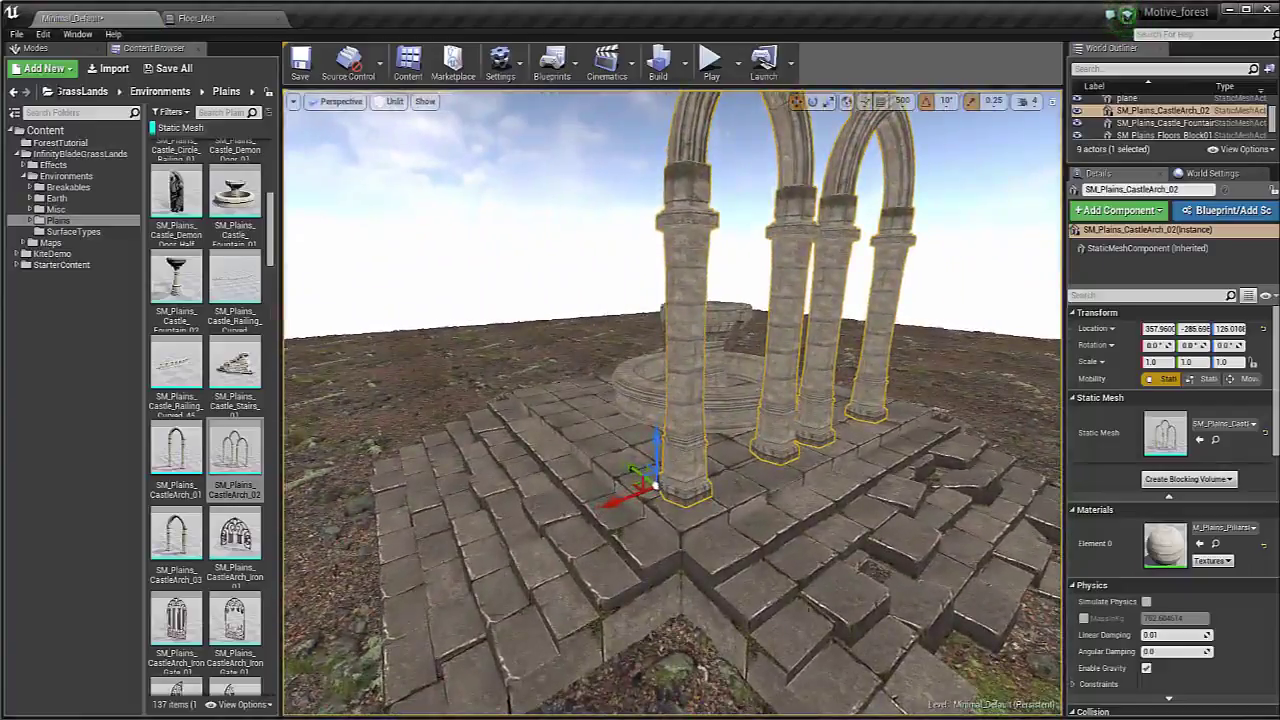
key(Delete)
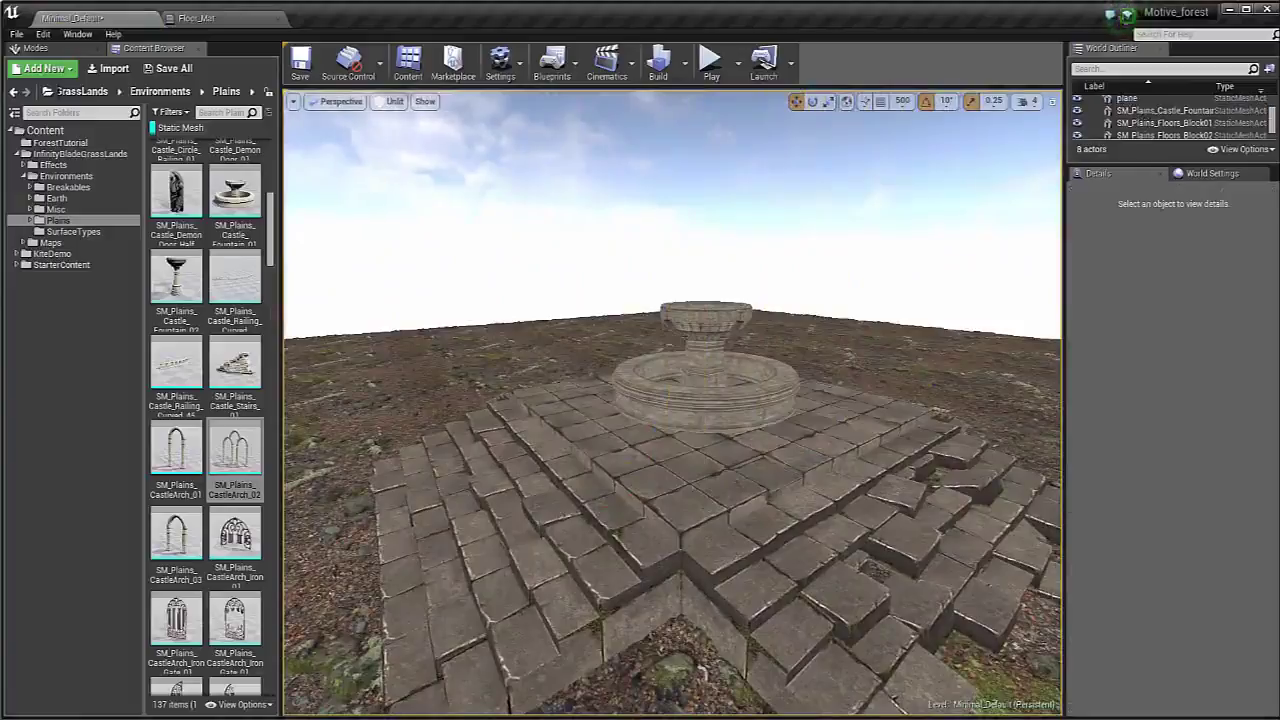
Find SM_Plains_Colunnade_Mid_01 among the Plains meshes and place it around the fountain at about X 20.5, Y 11.1.
right_drag(514, 400, 546, 466)
key(w)
key(e)
scroll(190, 475, down, 10)
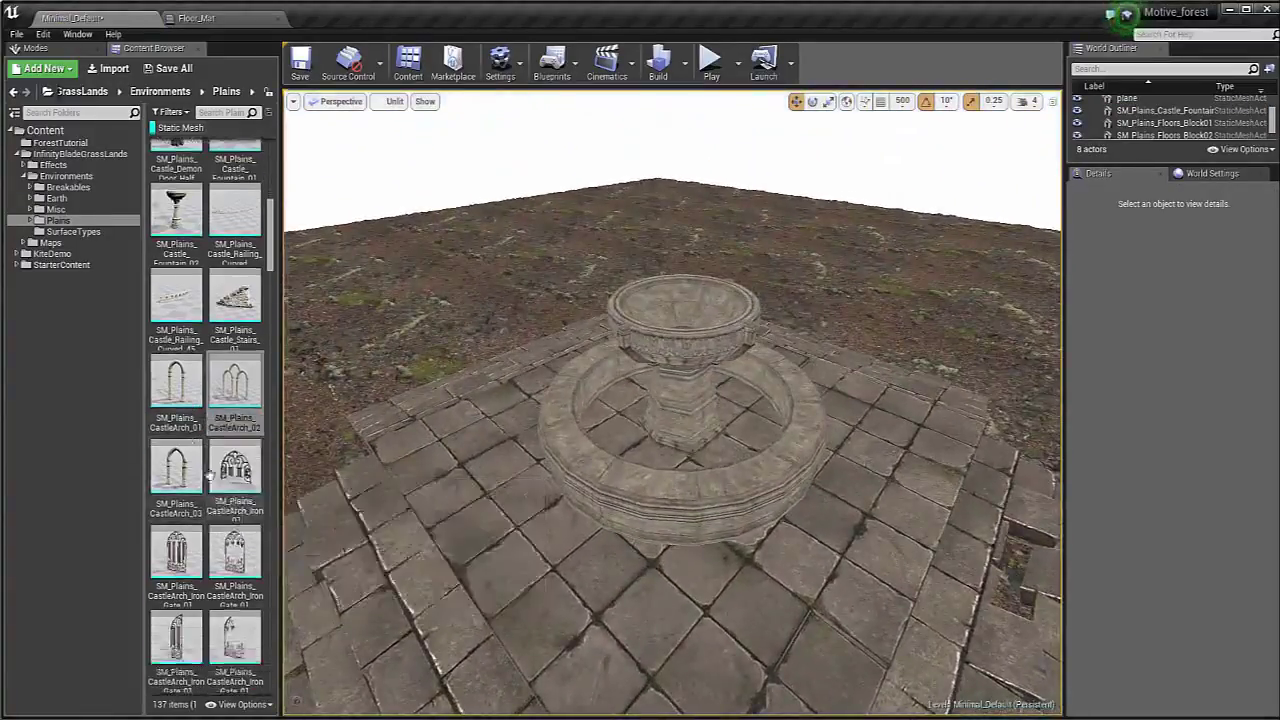
scroll(221, 458, down, 8)
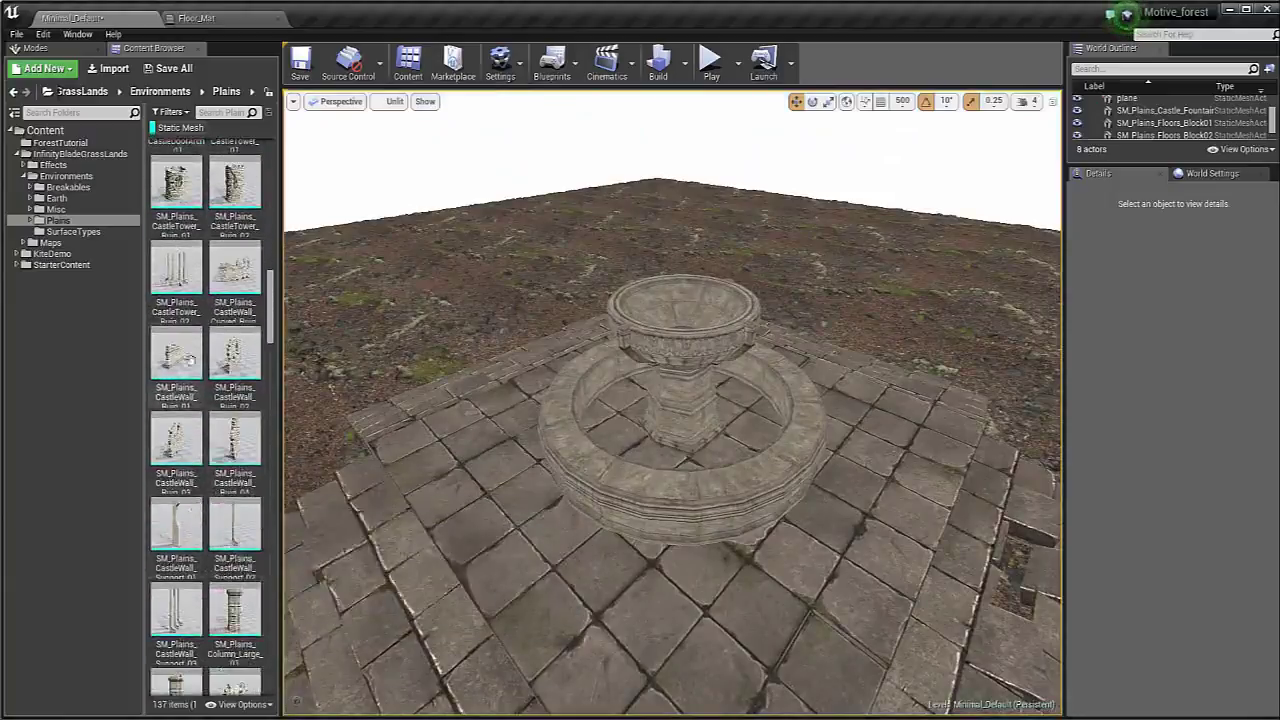
scroll(190, 464, down, 5)
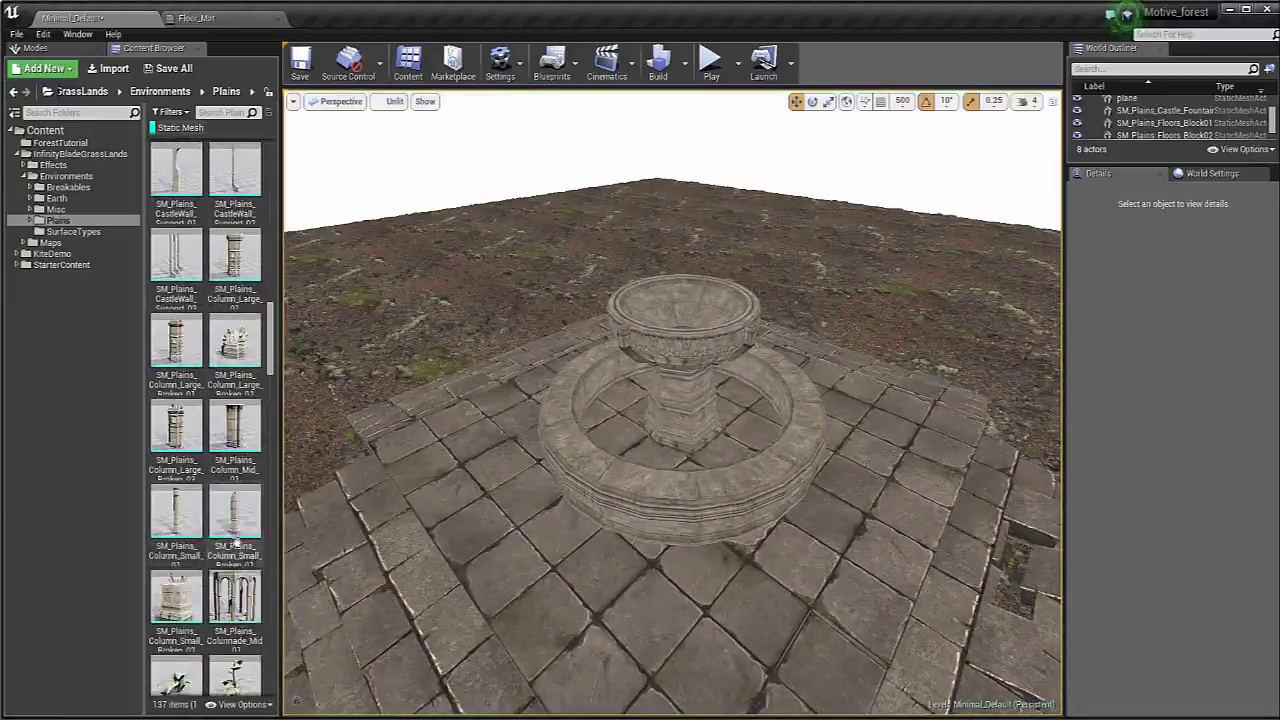
scroll(236, 541, down, 2)
drag(489, 445, 625, 432)
right_drag(625, 432, 607, 560)
drag(704, 366, 707, 370)
right_drag(707, 370, 710, 315)
right_drag(320, 392, 332, 364)
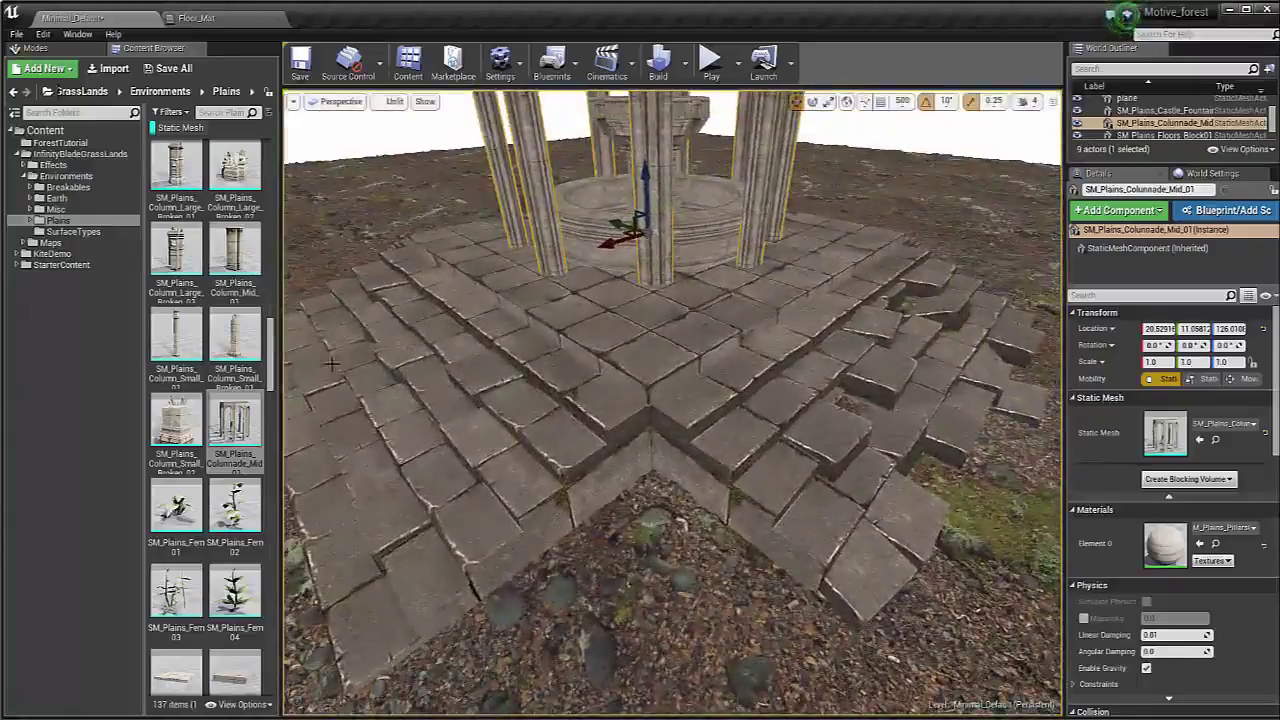
Try SM_Plains_CastleArch_02 along the platform's edge, scaled uniformly to 1.25.
scroll(200, 373, up, 10)
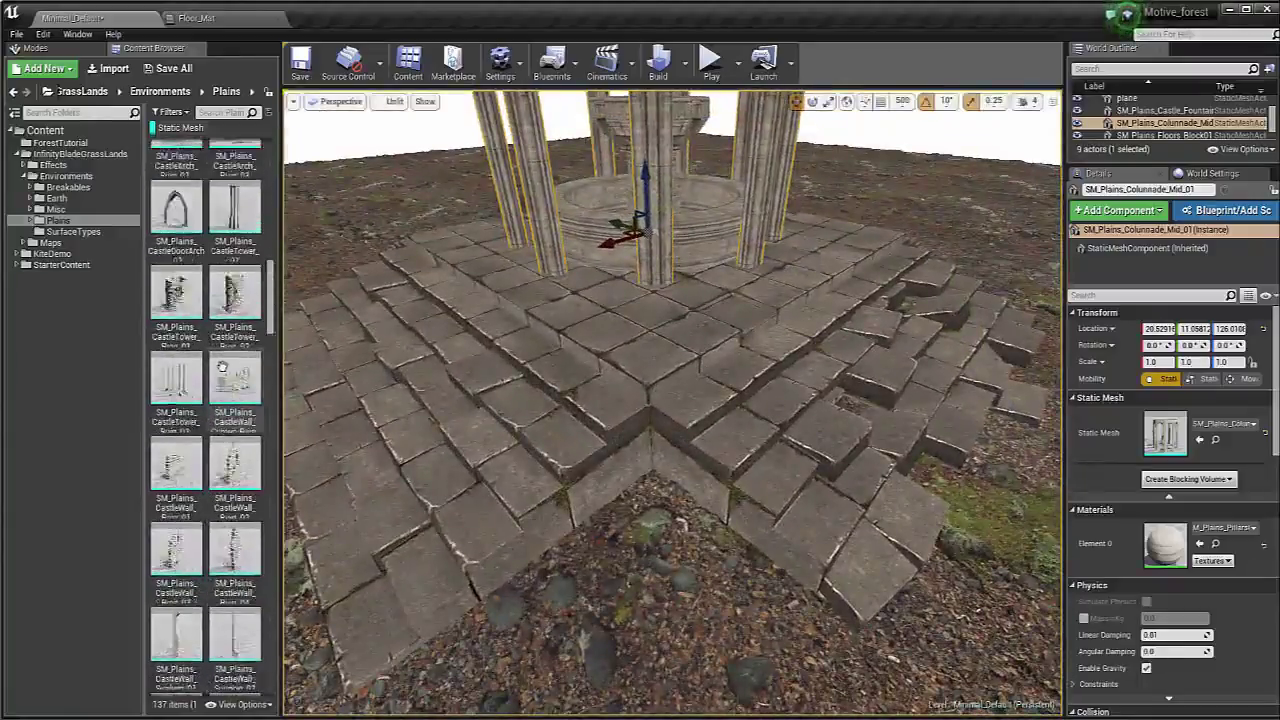
scroll(219, 373, up, 5)
drag(224, 366, 614, 350)
right_drag(614, 350, 550, 312)
key(r)
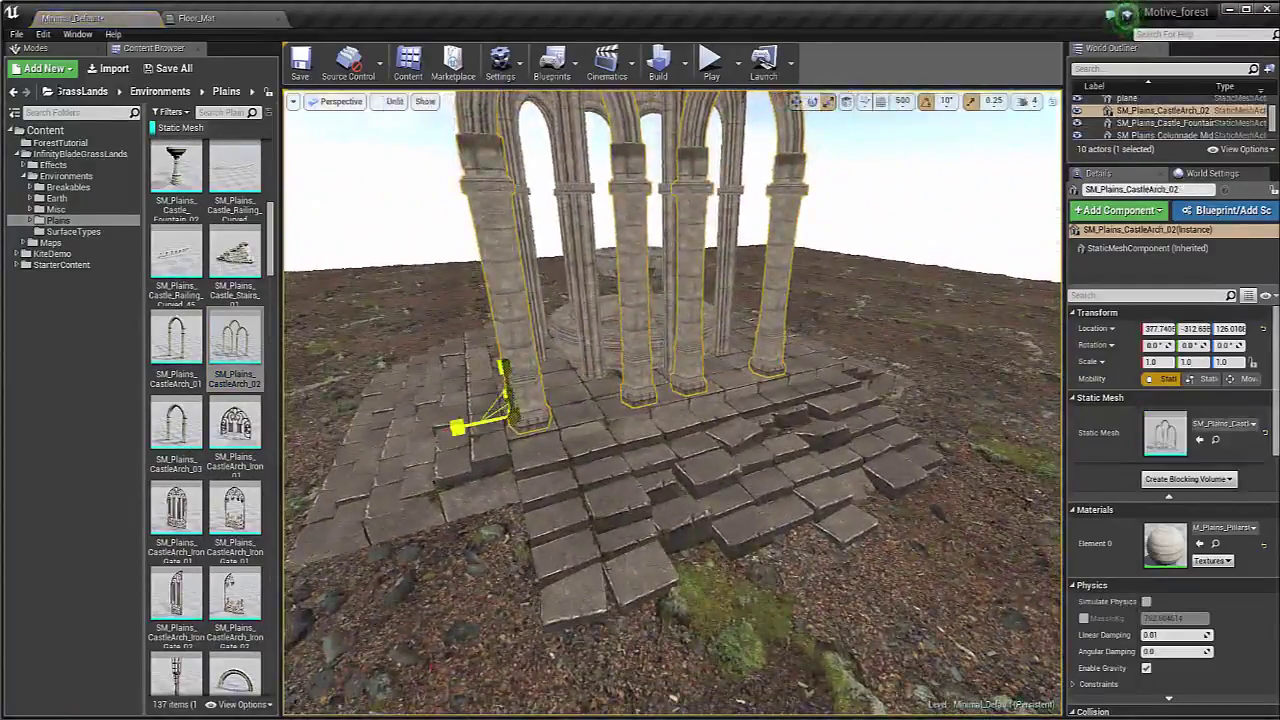
key(w)
right_drag(526, 401, 420, 364)
mouse_move(630, 372)
right_down()
mouse_move(604, 368)
mouse_move(630, 372)
right_up()
key(s)
key(w)
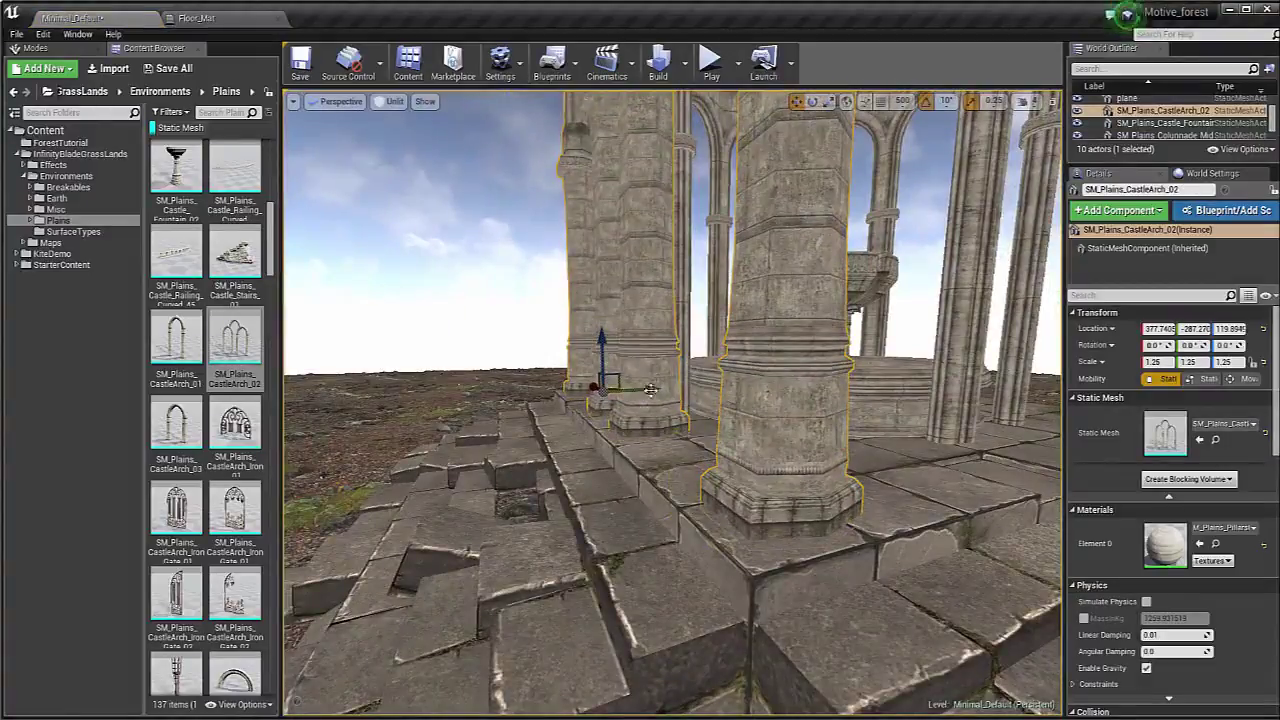
Shift the arch along the platform's edge to about Y -294 and sink it to about Z -239.
drag(648, 390, 650, 390)
right_drag(650, 390, 808, 370)
key(s)
click(735, 305)
key(w)
key(a)
right_drag(735, 305, 697, 376)
click(789, 371)
key(d)
right_drag(789, 371, 822, 446)
drag(586, 453, 598, 695)
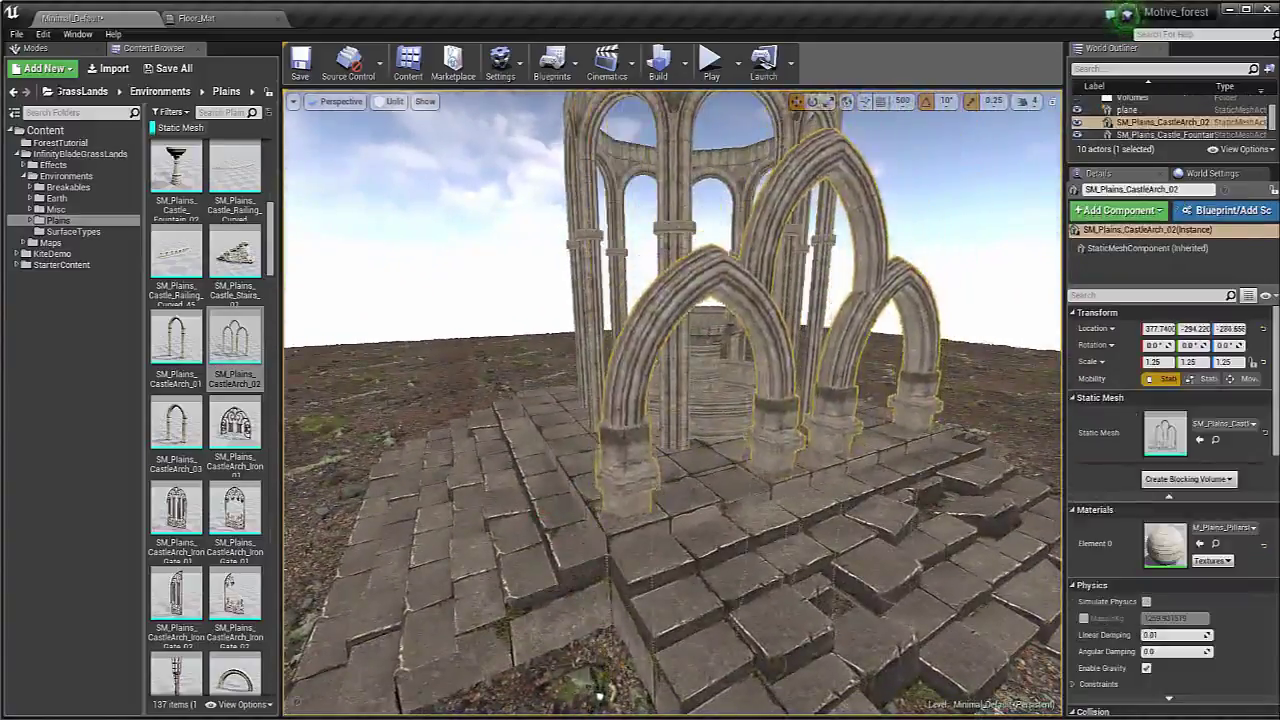
Delete the sunken arch from the platform.
key(s)
mouse_move(605, 703)
right_down()
mouse_move(570, 632)
mouse_move(650, 624)
mouse_move(625, 700)
mouse_move(640, 712)
mouse_move(624, 700)
right_up()
key(d)
key(w)
key(Delete)
key(s)
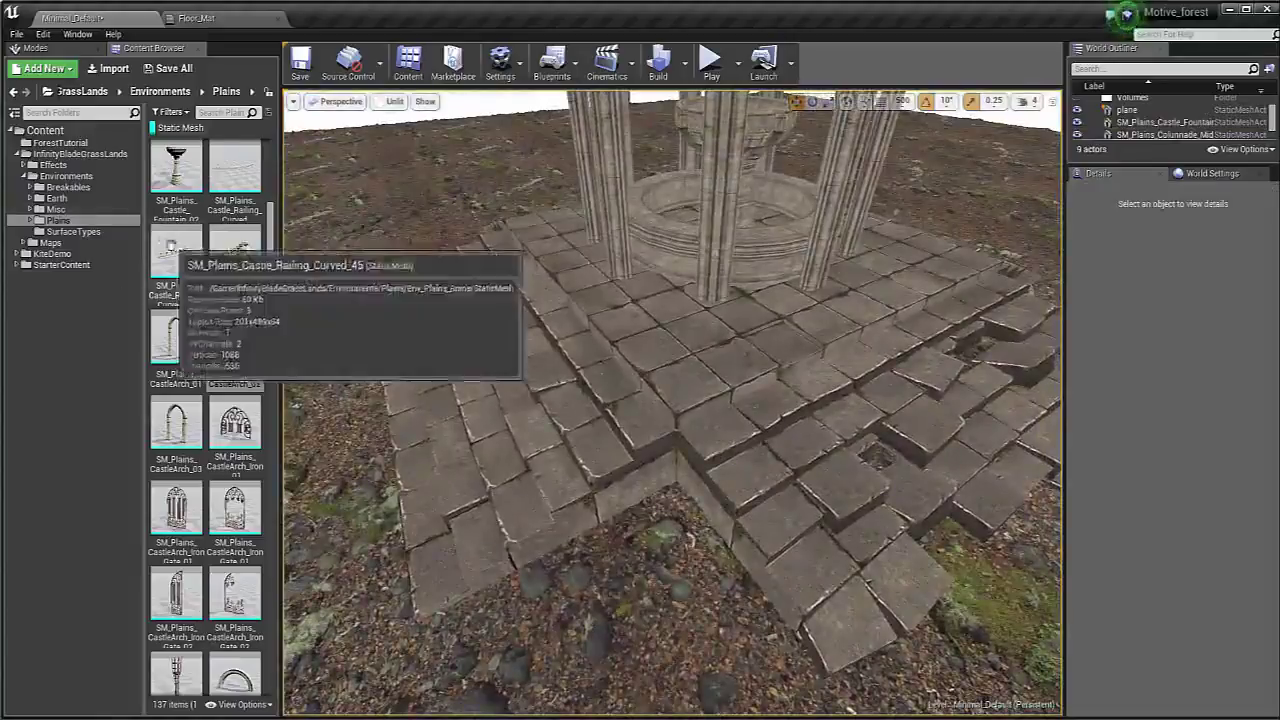
Try SM_Plains_Castle_DemonDoor_01 on the stairs beside the platform, and delete it again.
scroll(200, 275, up, 4)
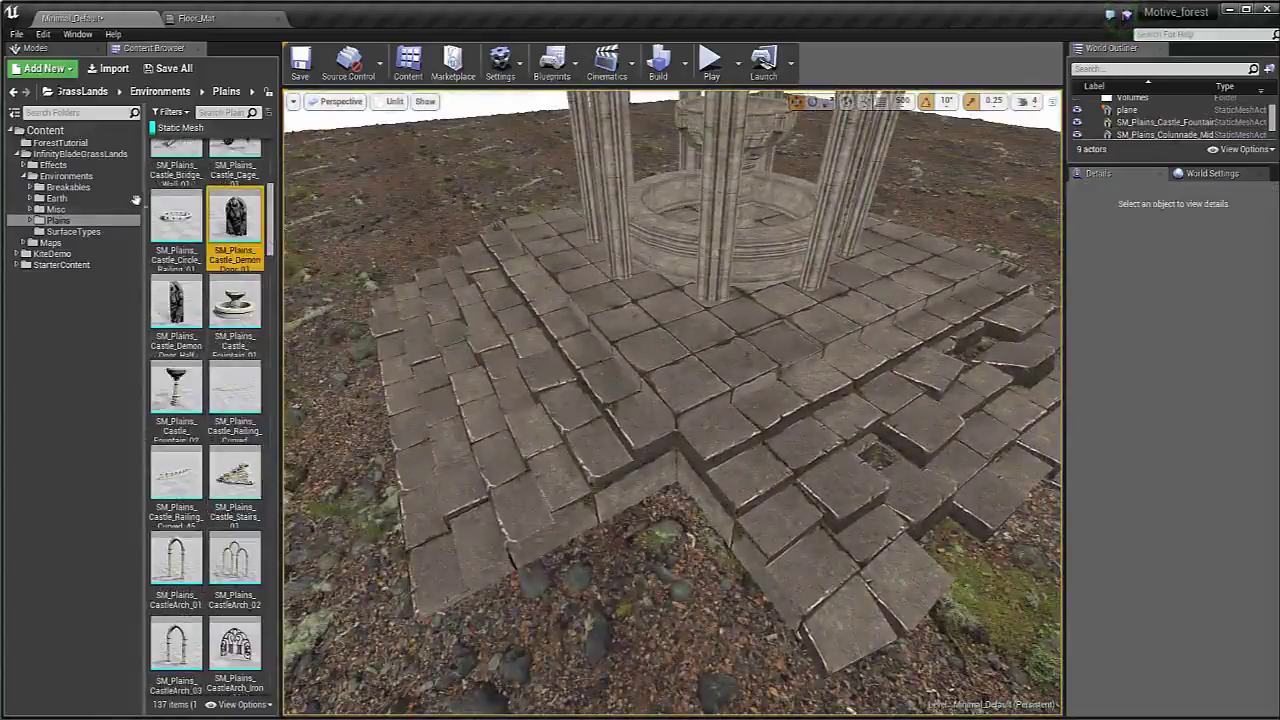
drag(390, 263, 350, 380)
drag(428, 344, 428, 344)
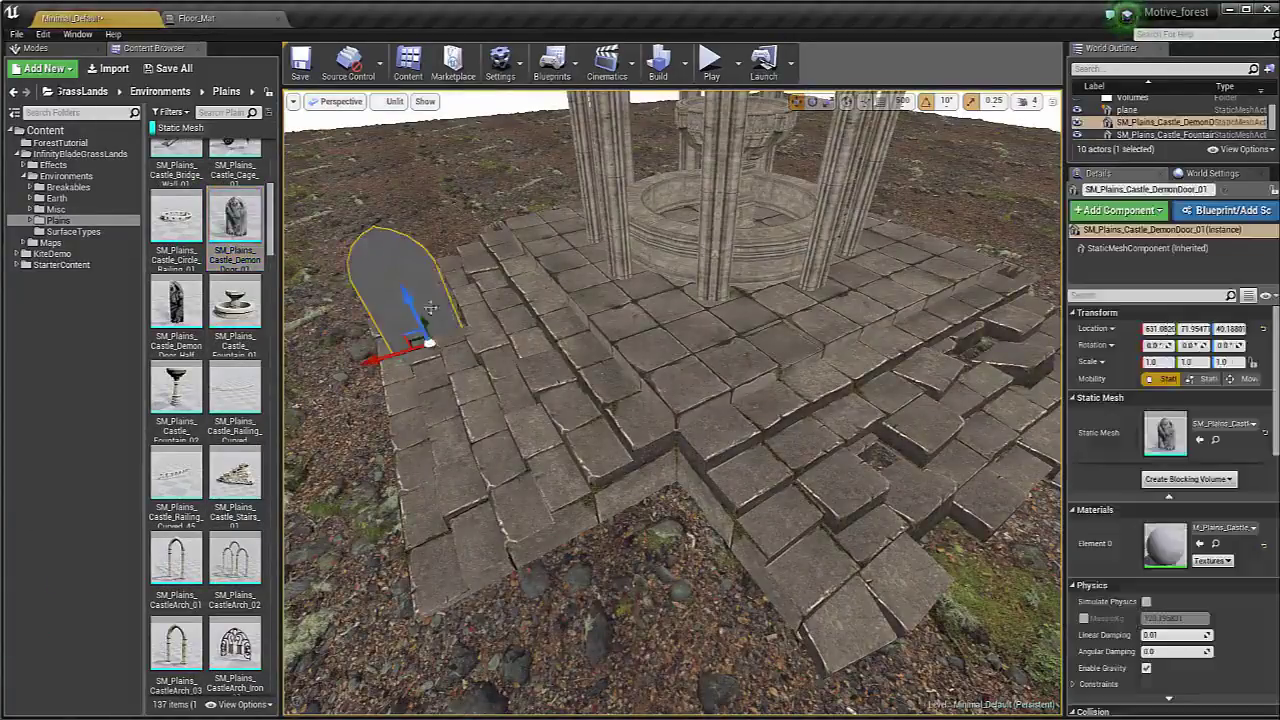
right_drag(428, 344, 385, 342)
key(Delete)
Try SM_Plains_Castle_Circle_Railing_01 around the fountain, scaled to about 1.04 and rotated -10 degrees.
drag(176, 215, 784, 249)
key(w)
right_drag(784, 249, 788, 310)
key(s)
mouse_move(581, 344)
mouse_down()
mouse_move(571, 340)
mouse_move(586, 346)
mouse_up()
key(w)
right_drag(586, 346, 565, 290)
key(s)
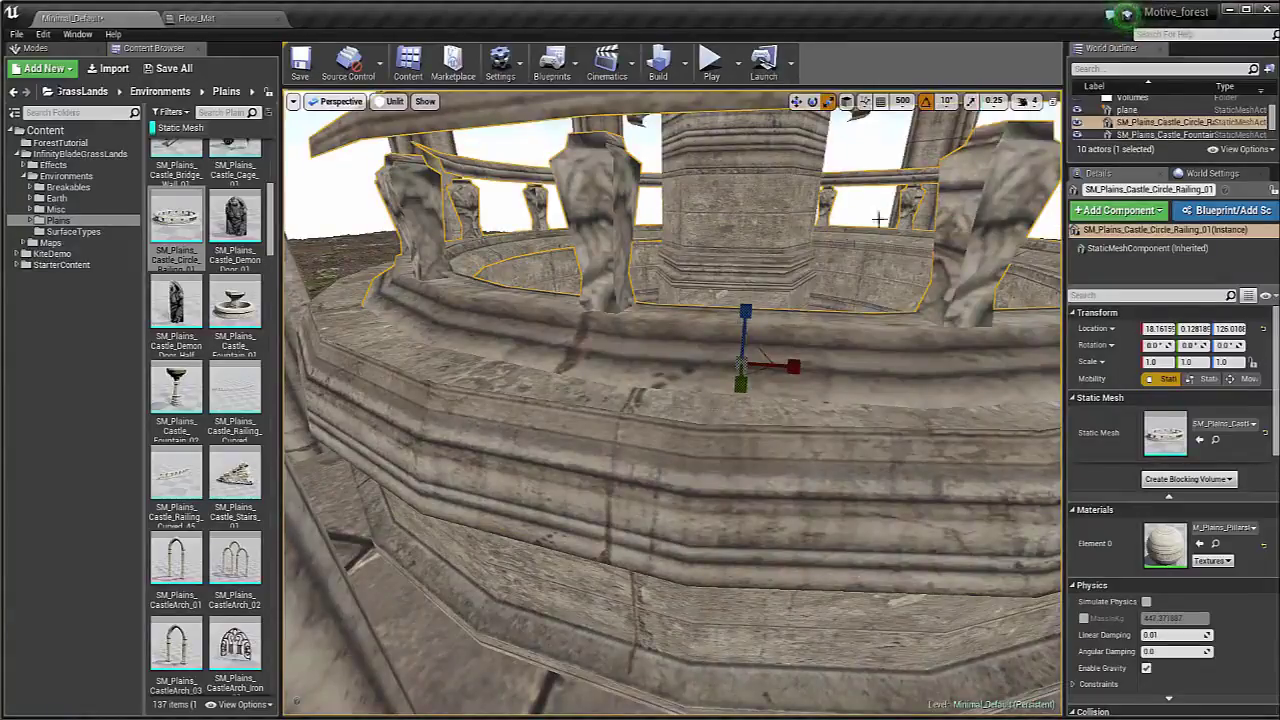
drag(739, 358, 744, 322)
key(w)
drag(695, 376, 818, 366)
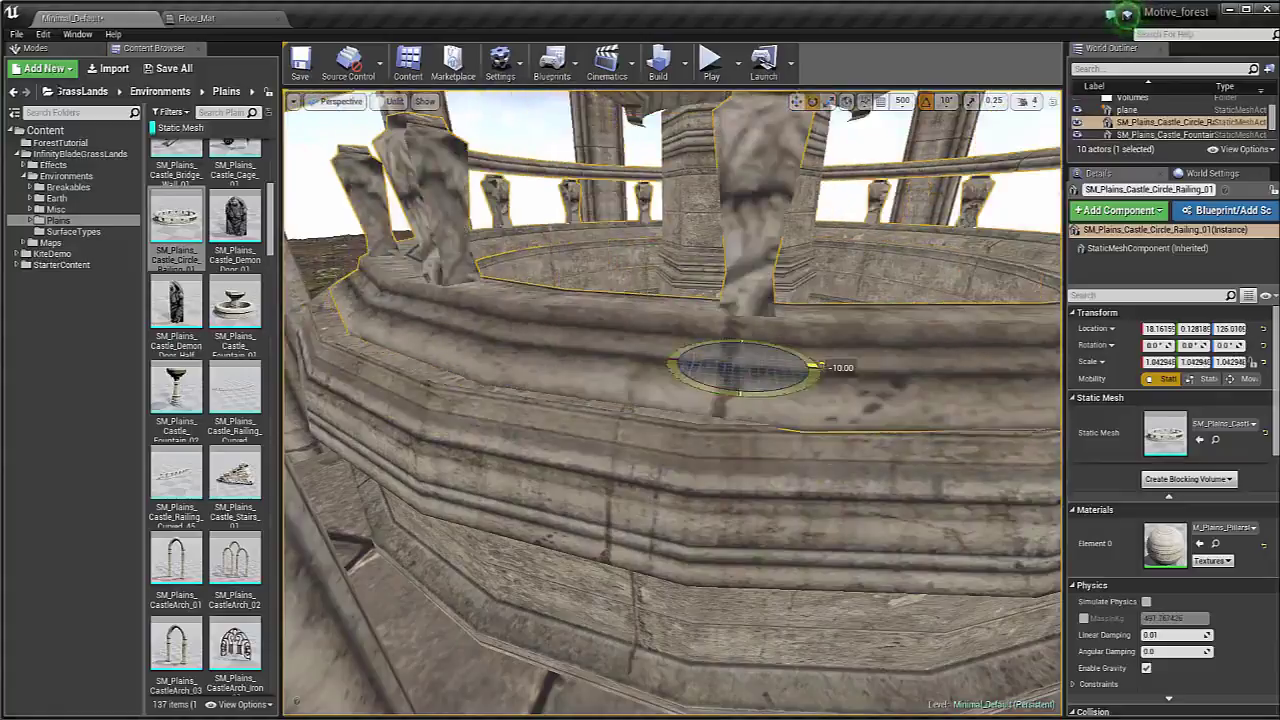
Delete the circular railing from the fountain.
right_drag(326, 230, 285, 150)
click(326, 197)
key(a)
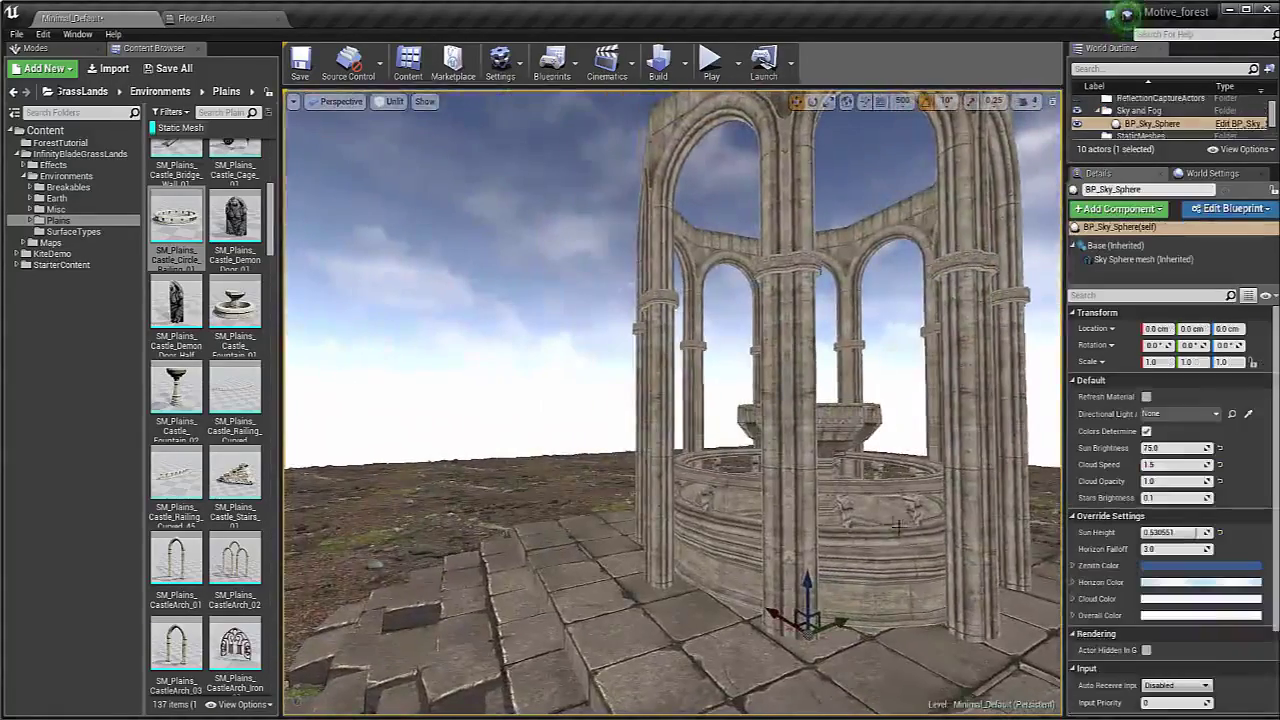
click(882, 491)
key(Delete)
Find SM_Plains_Column_Small_01 among the Plains meshes and place it at a platform corner, about X -387, Y -395.
key(s)
right_drag(882, 491, 890, 590)
scroll(234, 424, down, 12)
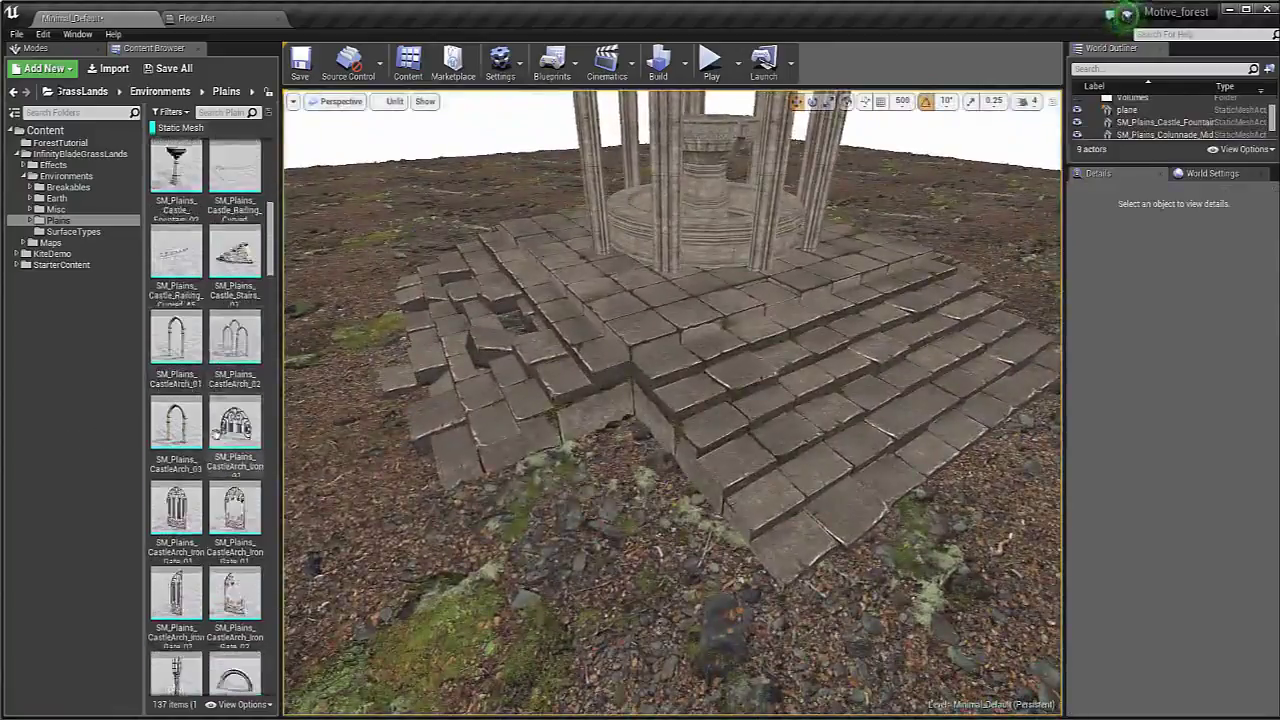
scroll(236, 420, down, 1)
scroll(241, 474, down, 10)
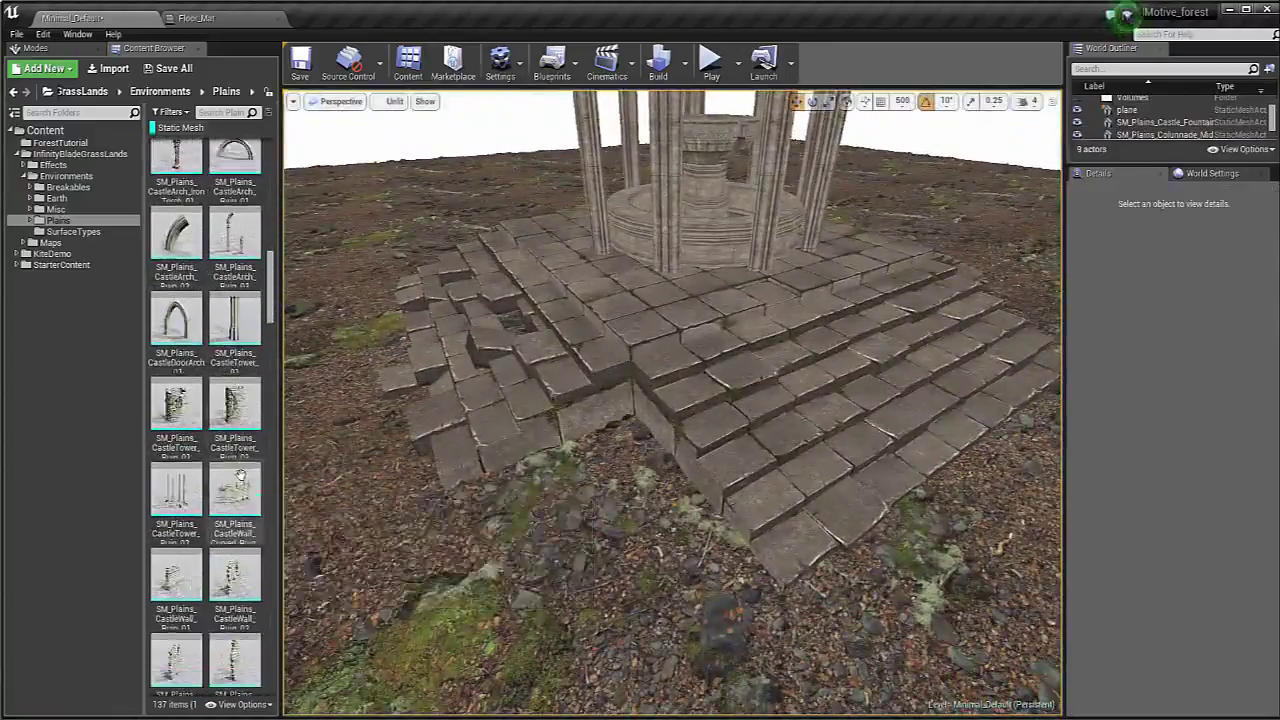
scroll(232, 458, down, 6)
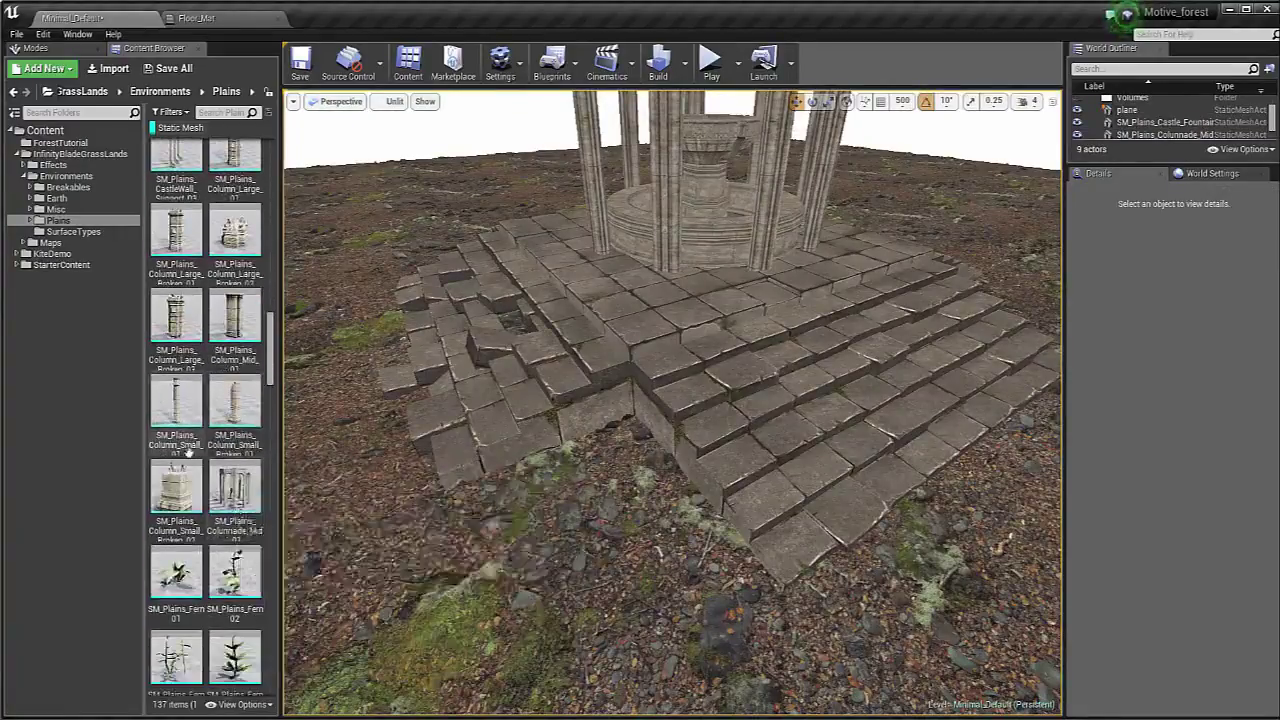
drag(185, 405, 638, 428)
right_drag(638, 428, 601, 415)
drag(620, 428, 615, 426)
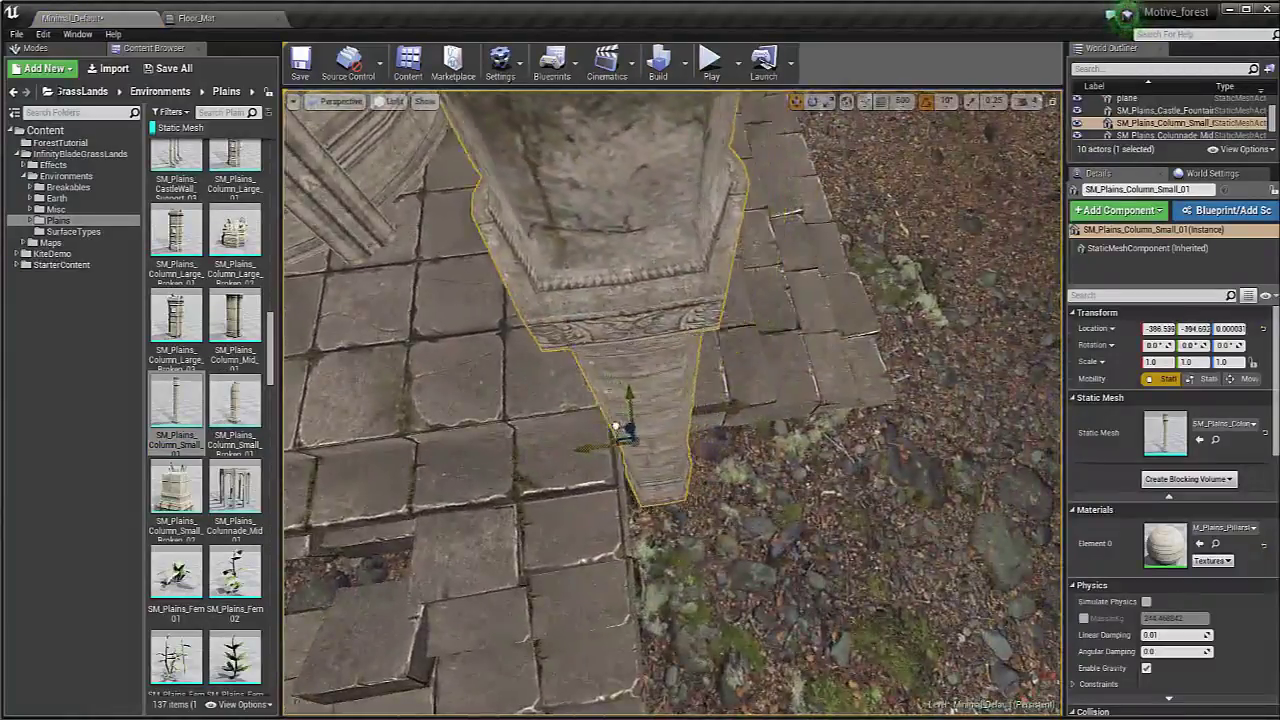
Duplicate the small column to the neighbouring corner at about Y 447, and copy the pair to the opposite corners at about X 460.
right_drag(799, 388, 456, 373)
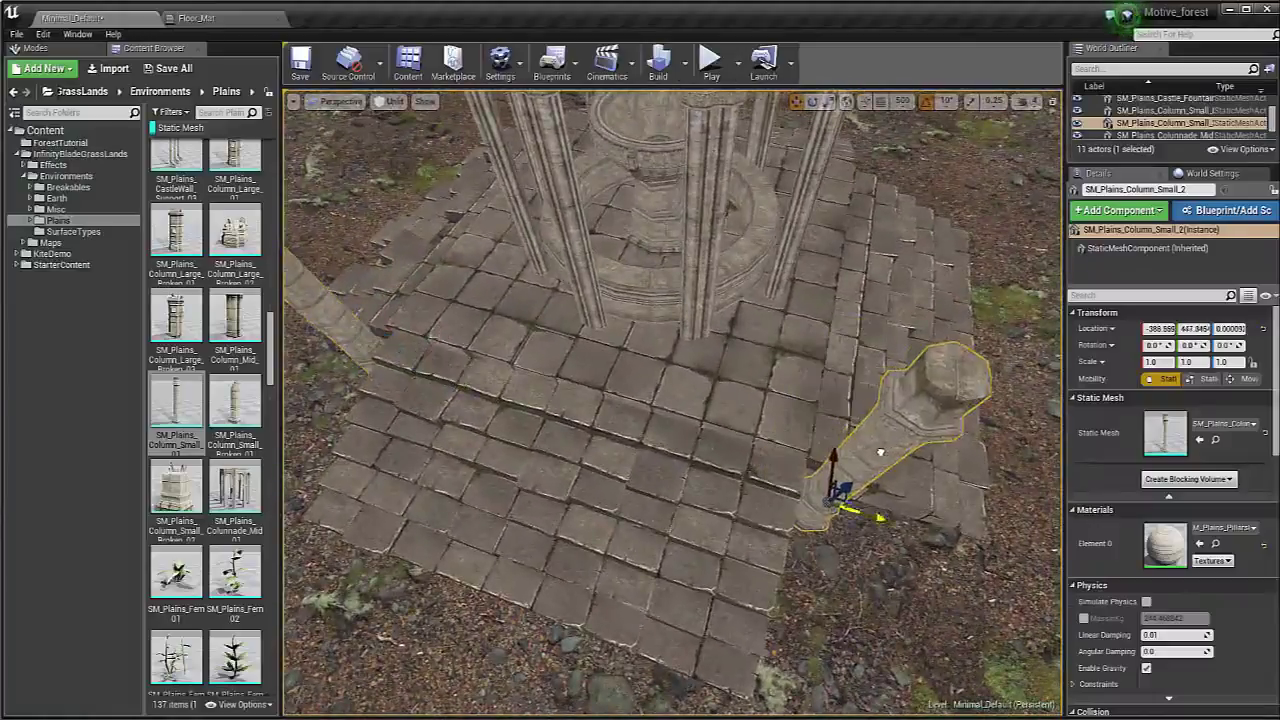
ctrl+click(350, 331)
right_drag(350, 331, 712, 332)
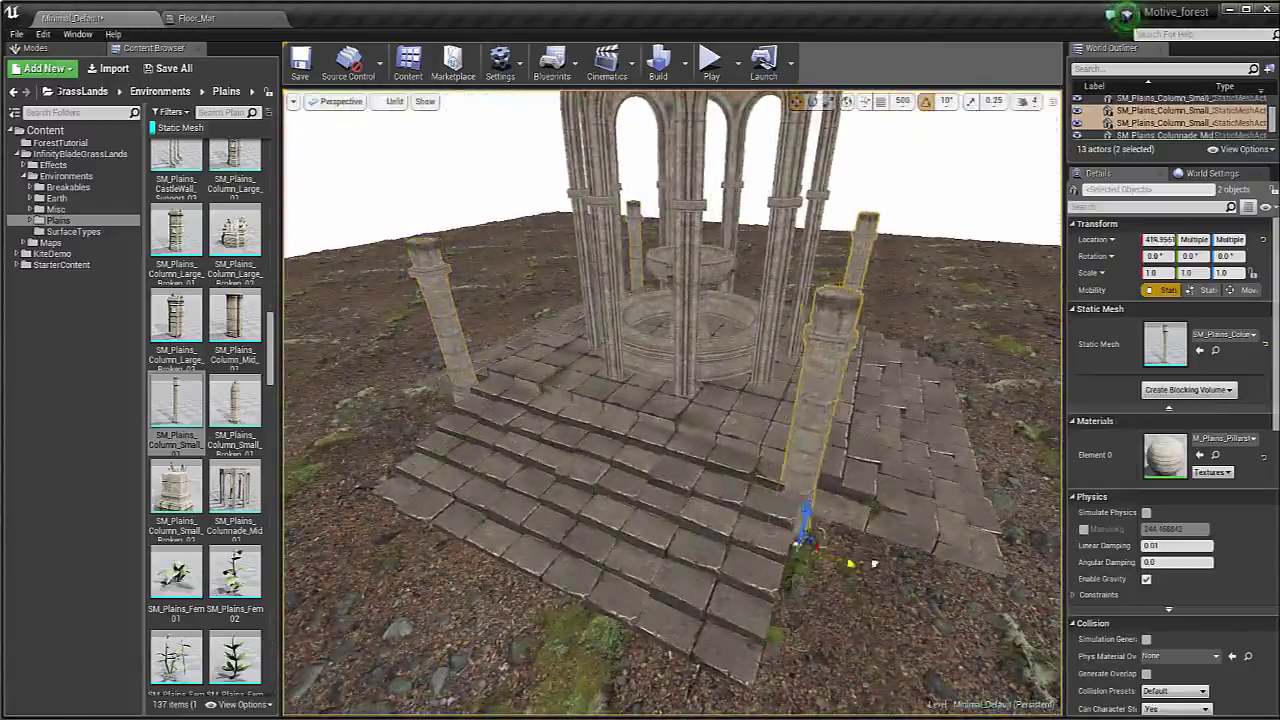
right_drag(680, 420, 705, 435)
Try SM_Plains_Angel_Statue_01_nobase on the ground beside the stairs, raised slightly.
scroll(217, 405, up, 2)
scroll(217, 404, up, 10)
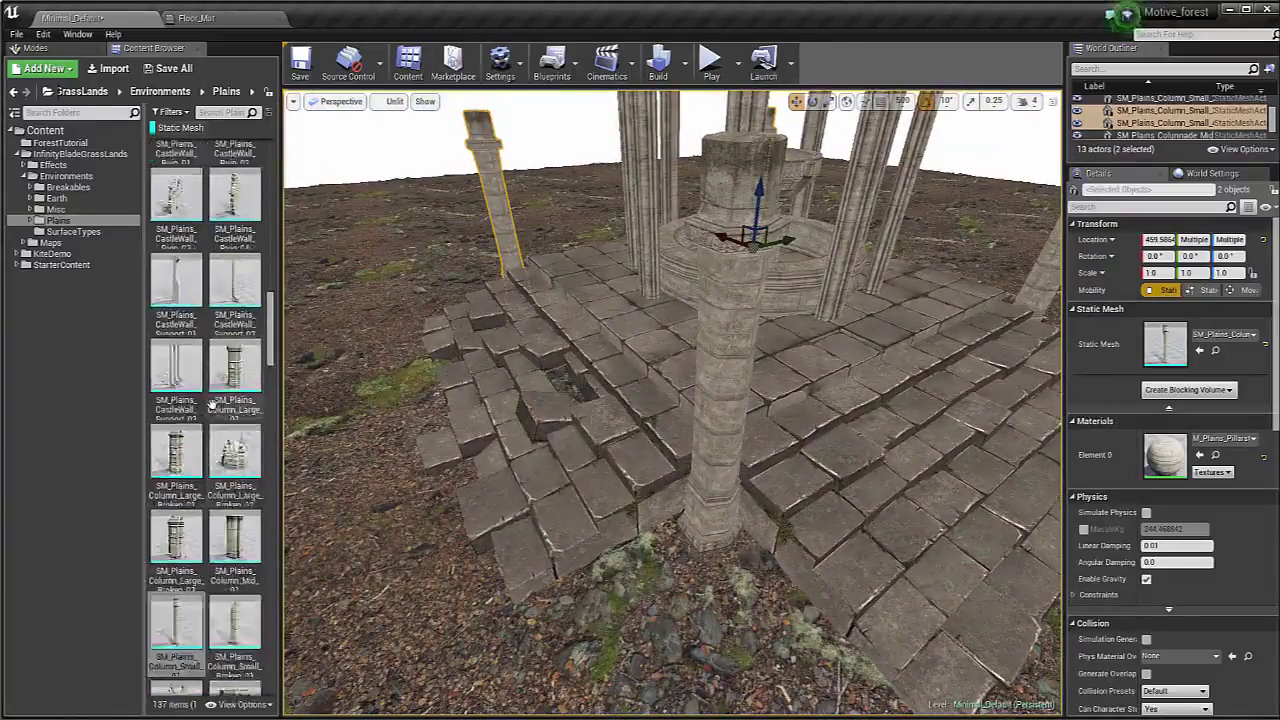
scroll(207, 404, up, 10)
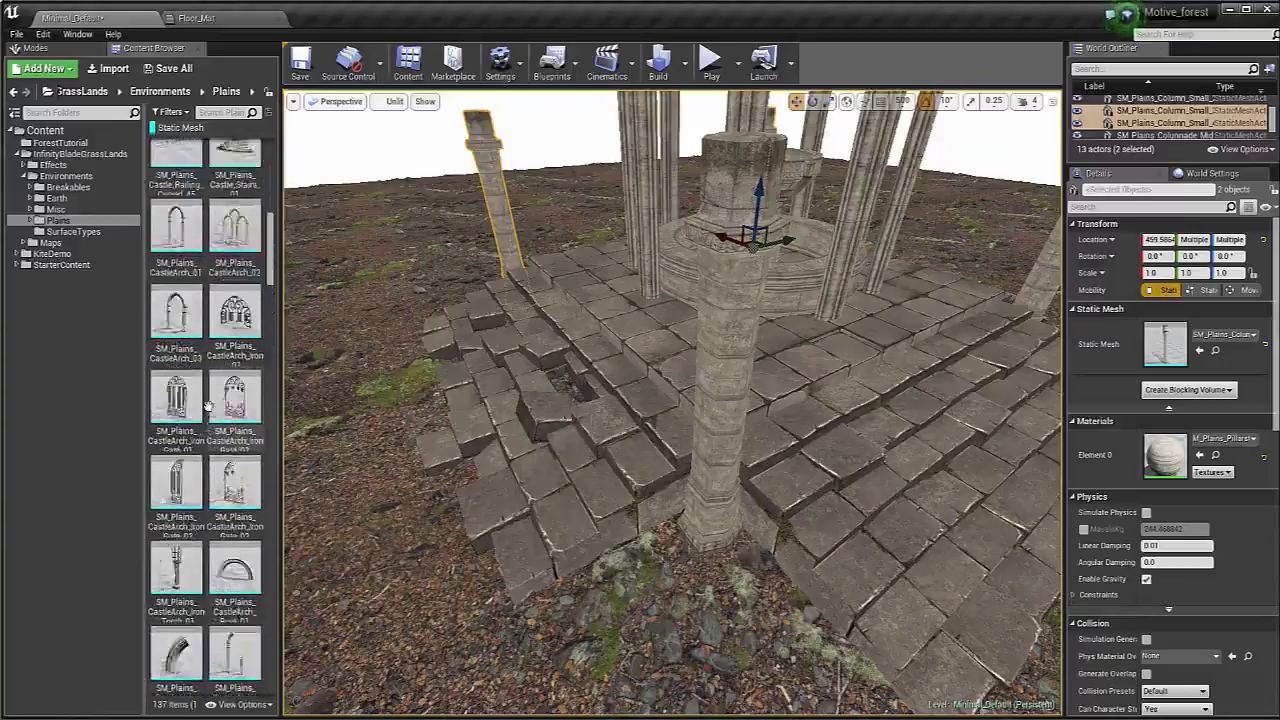
scroll(207, 404, up, 3)
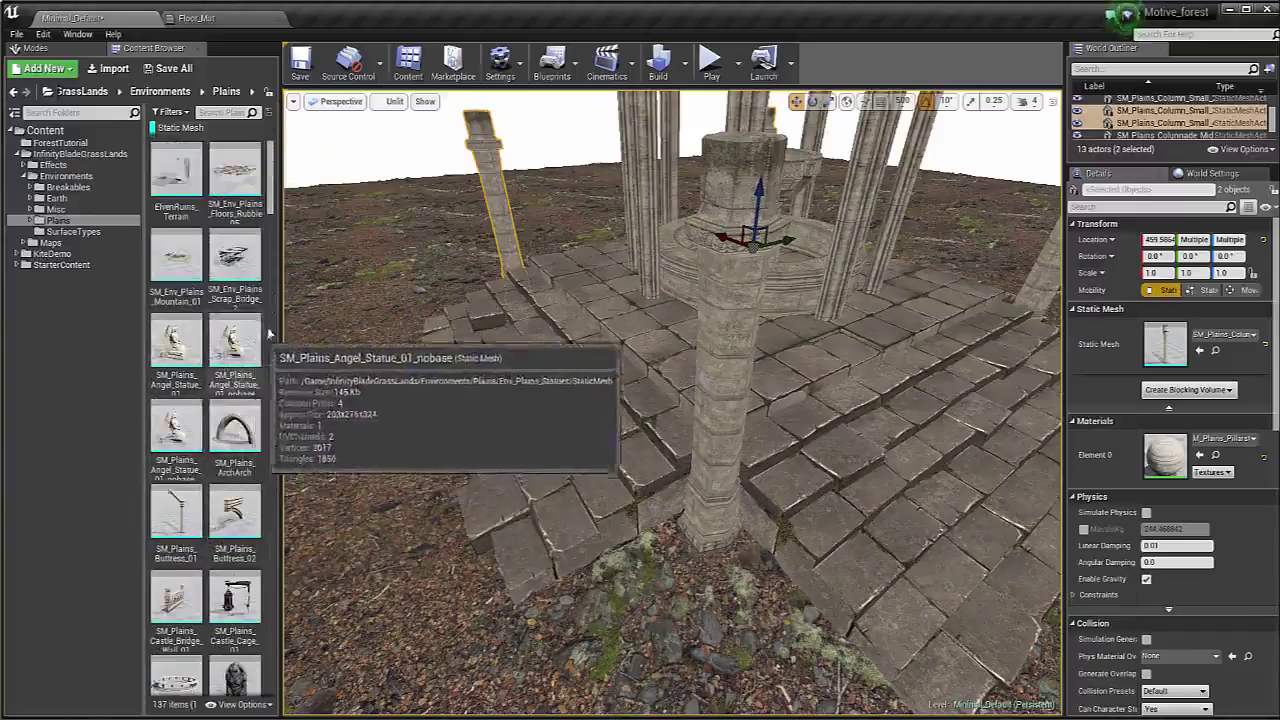
drag(243, 345, 408, 524)
right_drag(408, 524, 300, 510)
mouse_move(682, 443)
right_down()
mouse_move(810, 450)
mouse_move(682, 443)
right_up()
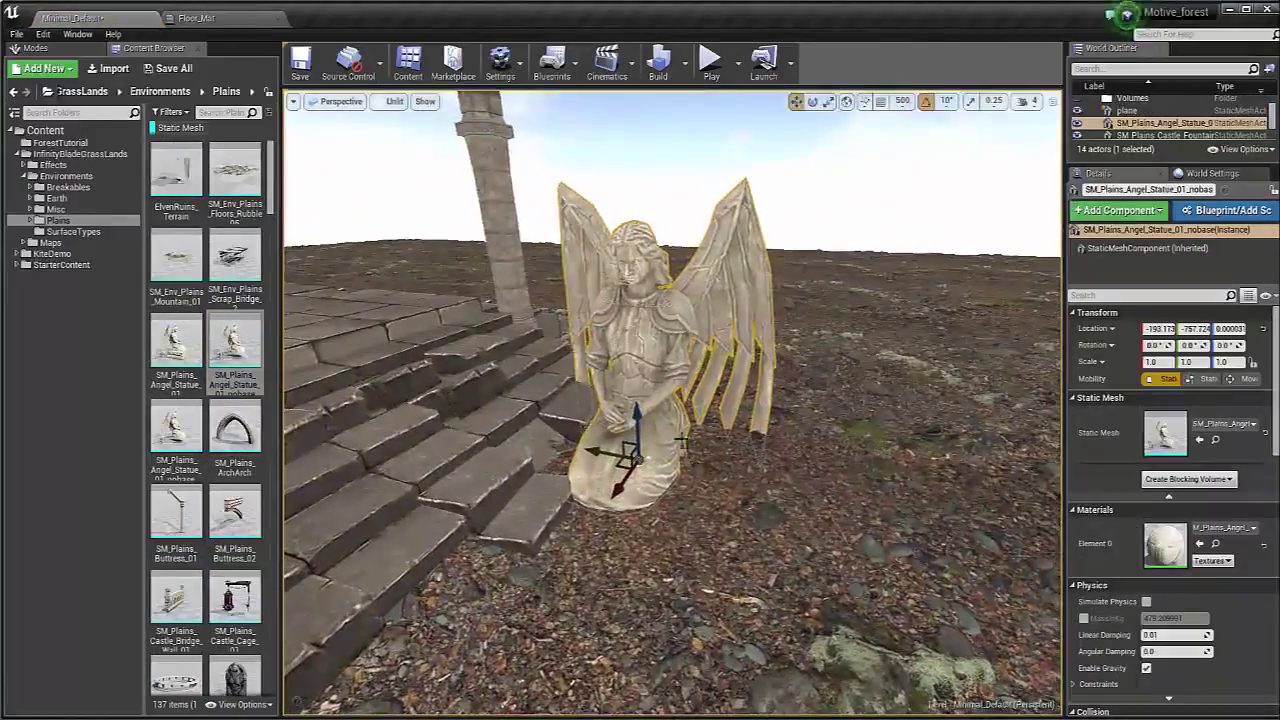
drag(637, 415, 634, 373)
Try the torch variant of the baseless angel statue beside the first one, and delete both statues.
drag(178, 430, 832, 474)
drag(840, 431, 845, 404)
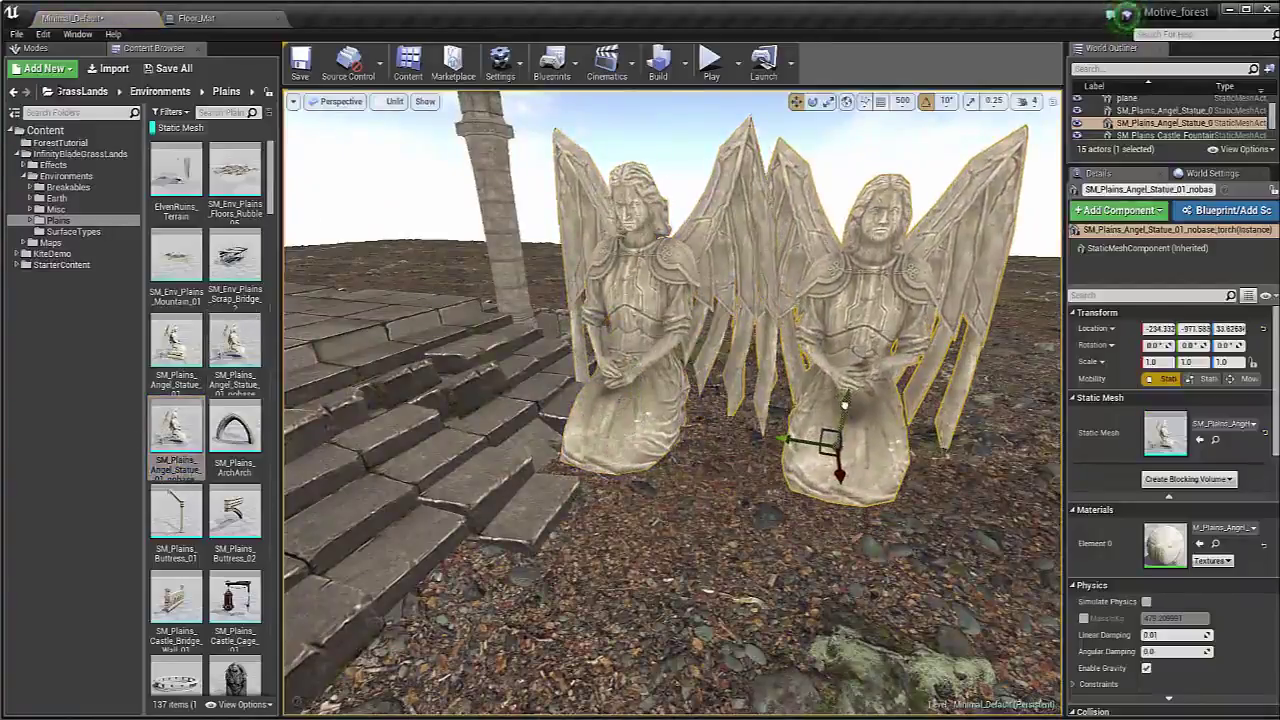
key(Delete)
click(668, 298)
key(Delete)
Place SM_Plains_Angel_Statue_01_nobase at a corner column, about X -406, Y -439, and raise it to about Z 396.
right_drag(668, 298, 488, 343)
drag(228, 340, 687, 456)
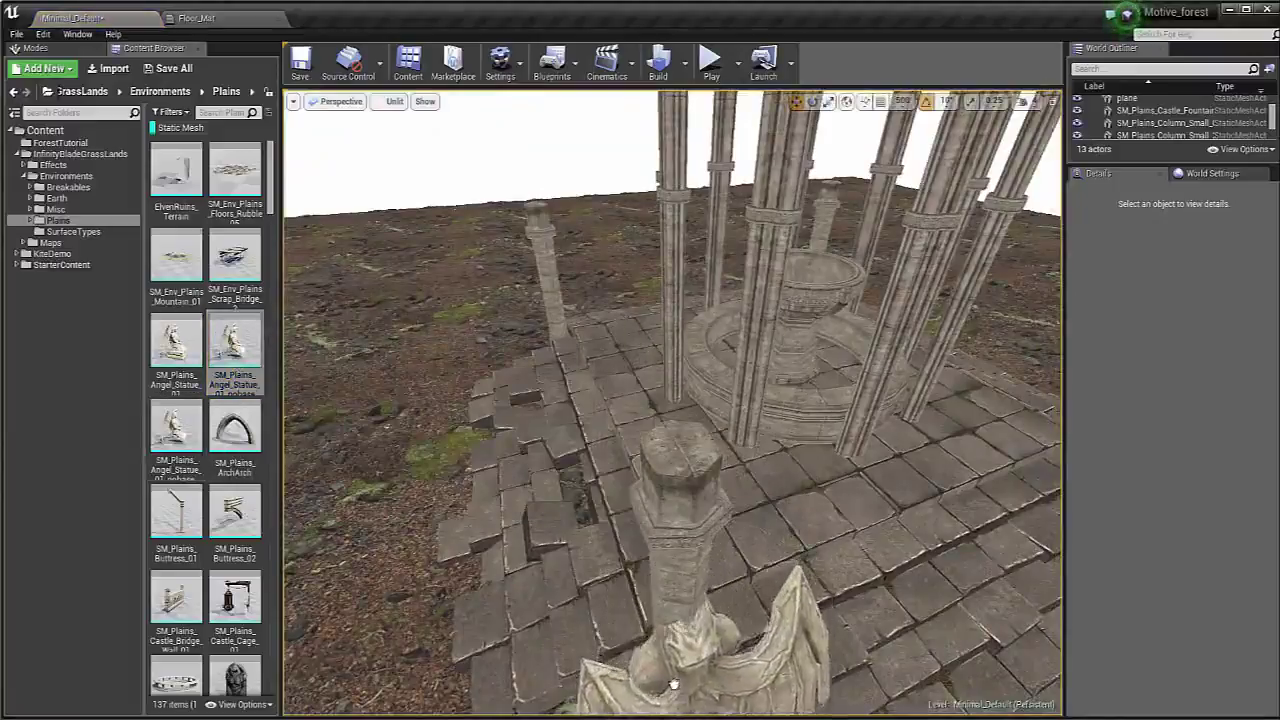
drag(669, 687, 664, 622)
right_drag(664, 620, 715, 560)
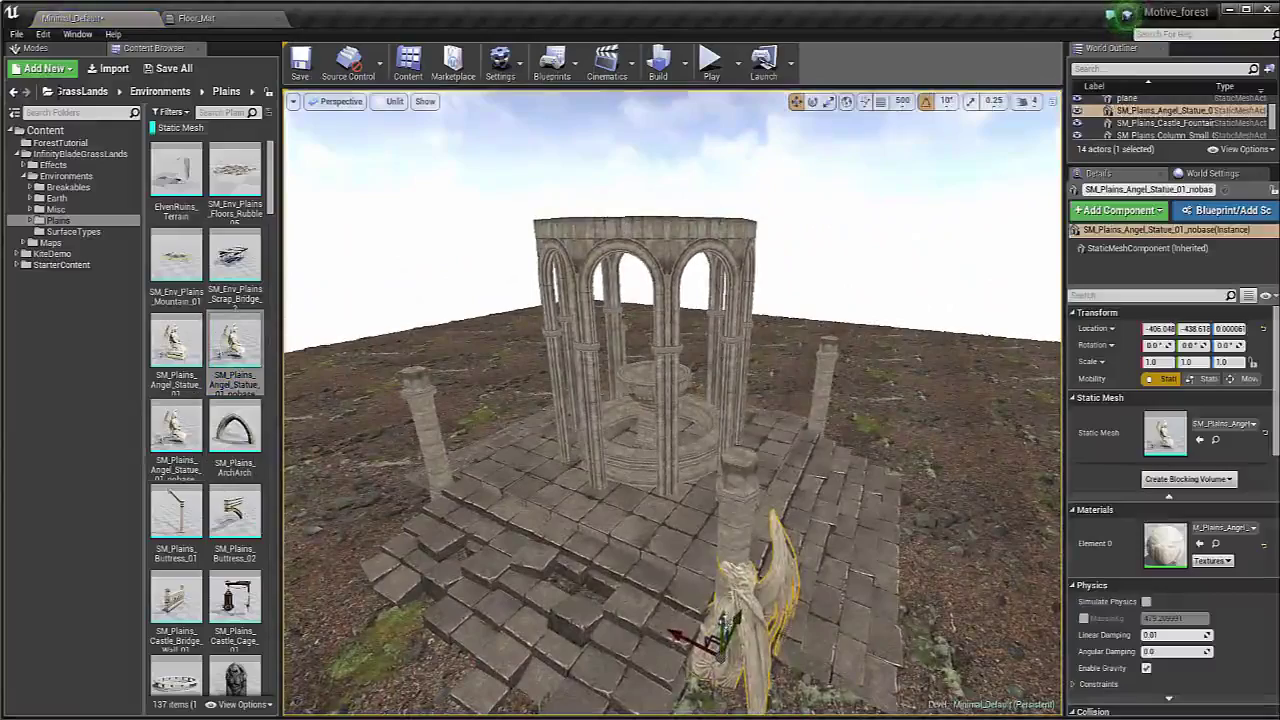
right_drag(703, 401, 735, 470)
Rotate the angel statue -90 degrees about its vertical axis and scale it uniformly to about 0.297.
key(e)
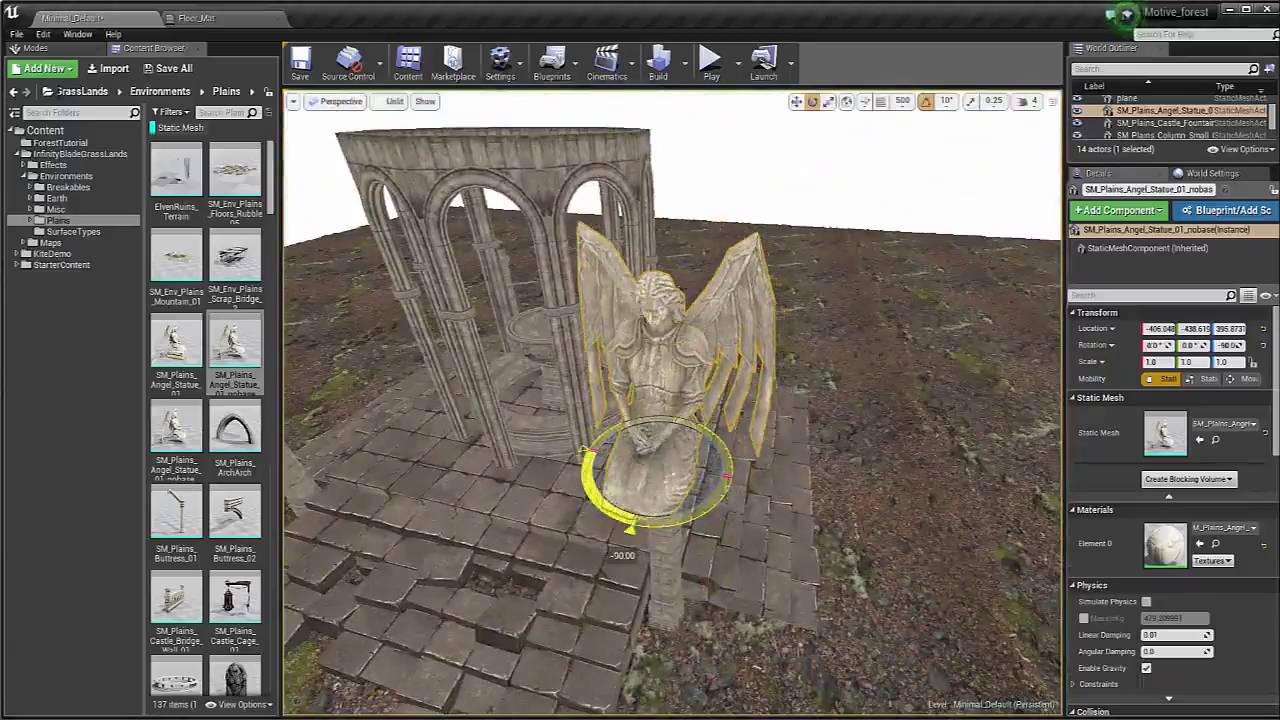
mouse_move(628, 474)
right_down()
mouse_move(672, 480)
mouse_move(650, 484)
right_up()
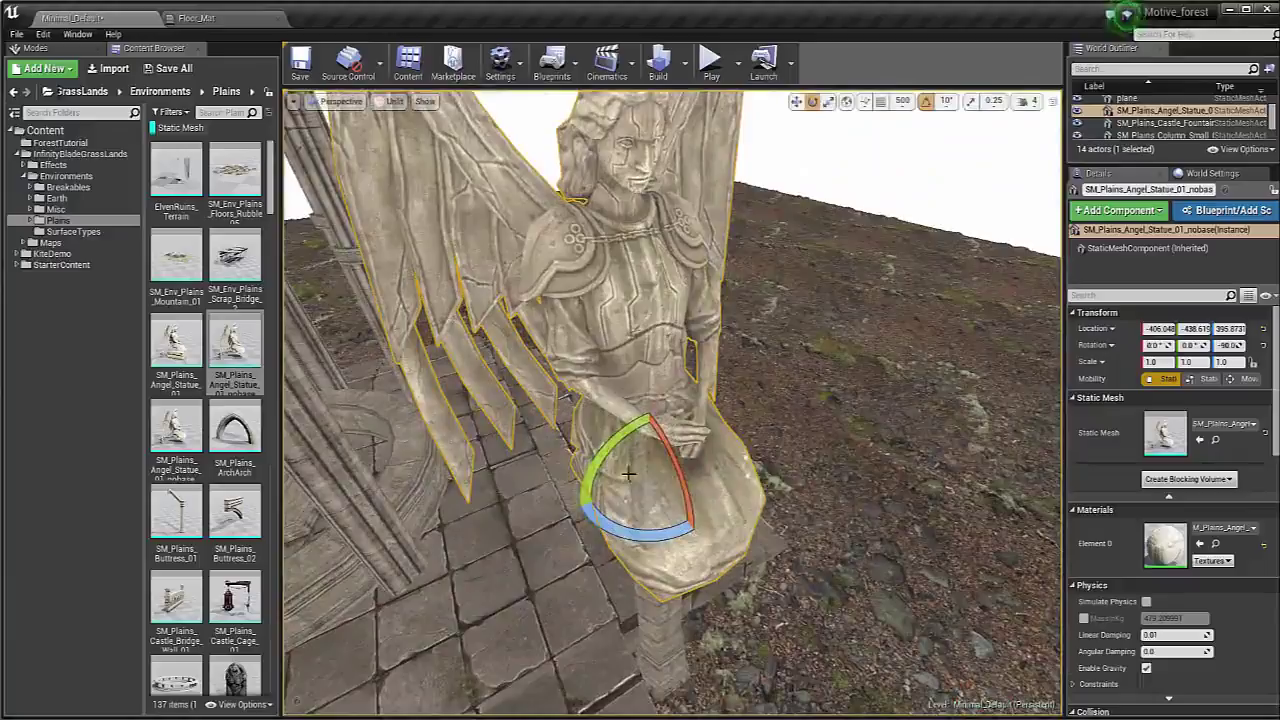
drag(648, 477, 596, 497)
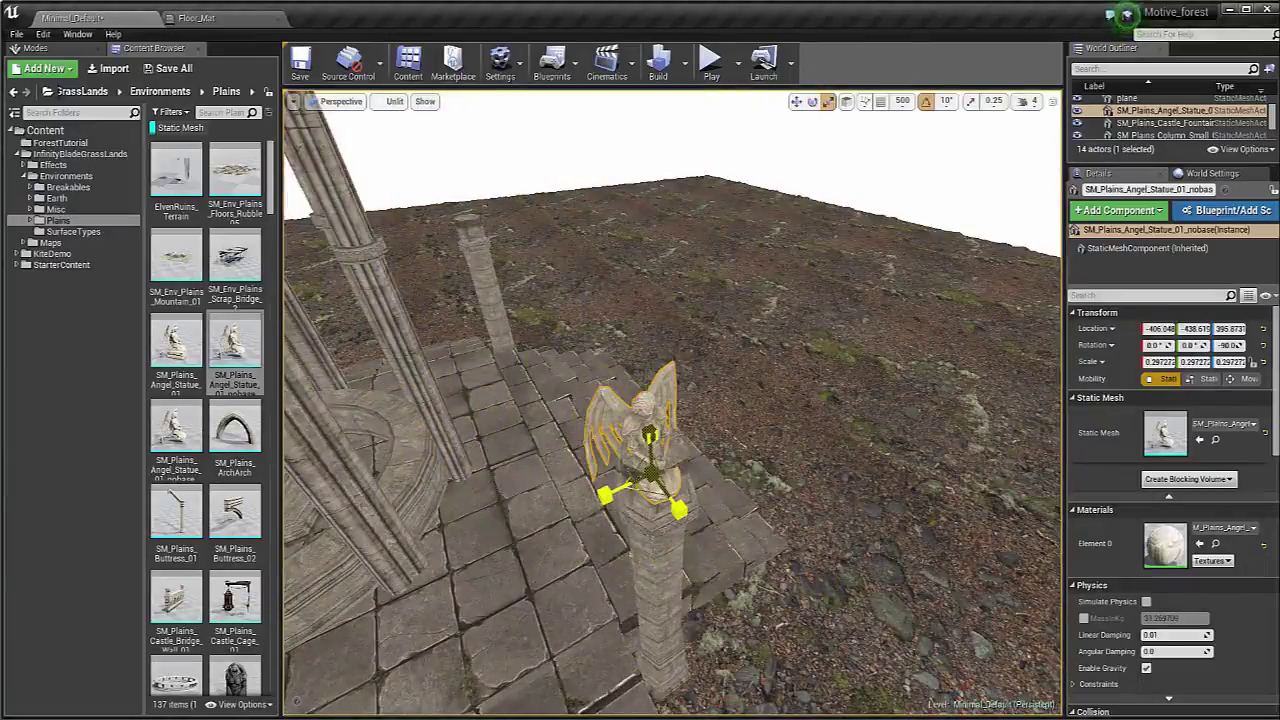
key(w)
key(f)
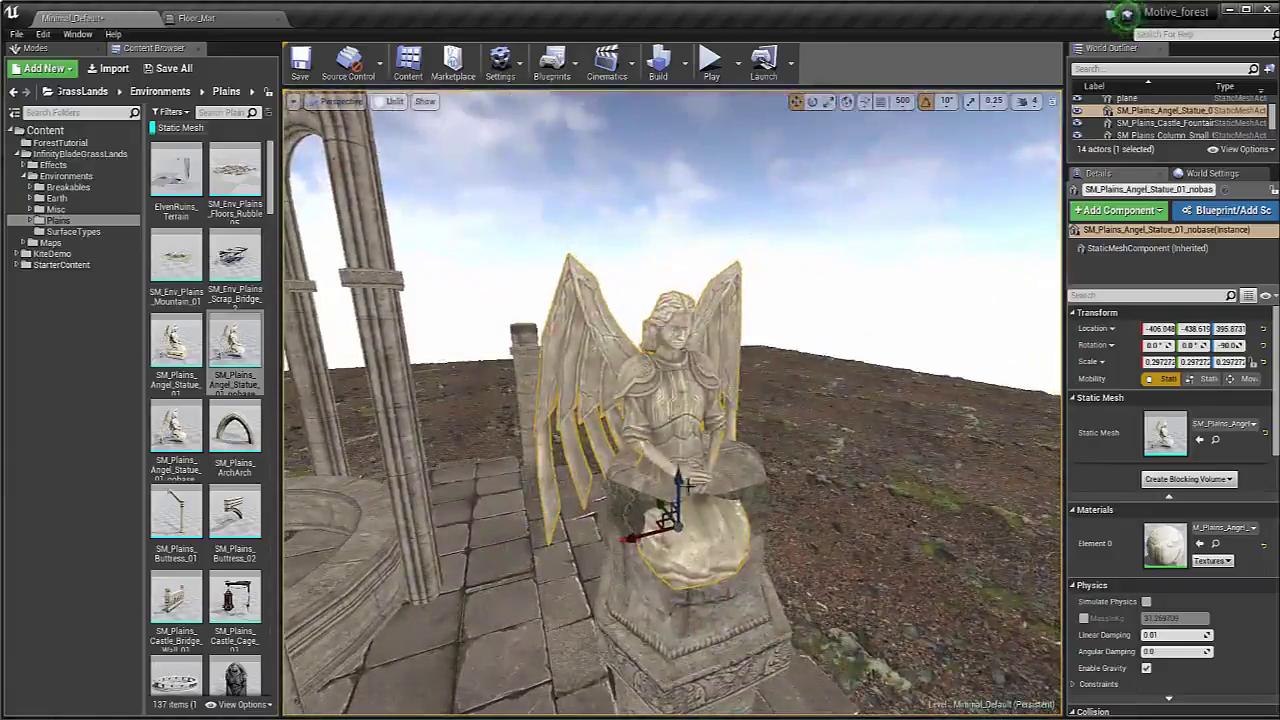
Seat the angel statue on top of its corner column at about X -413, Y -424, Z 414.
right_drag(640, 480, 690, 515)
drag(895, 417, 836, 393)
right_drag(836, 393, 650, 400)
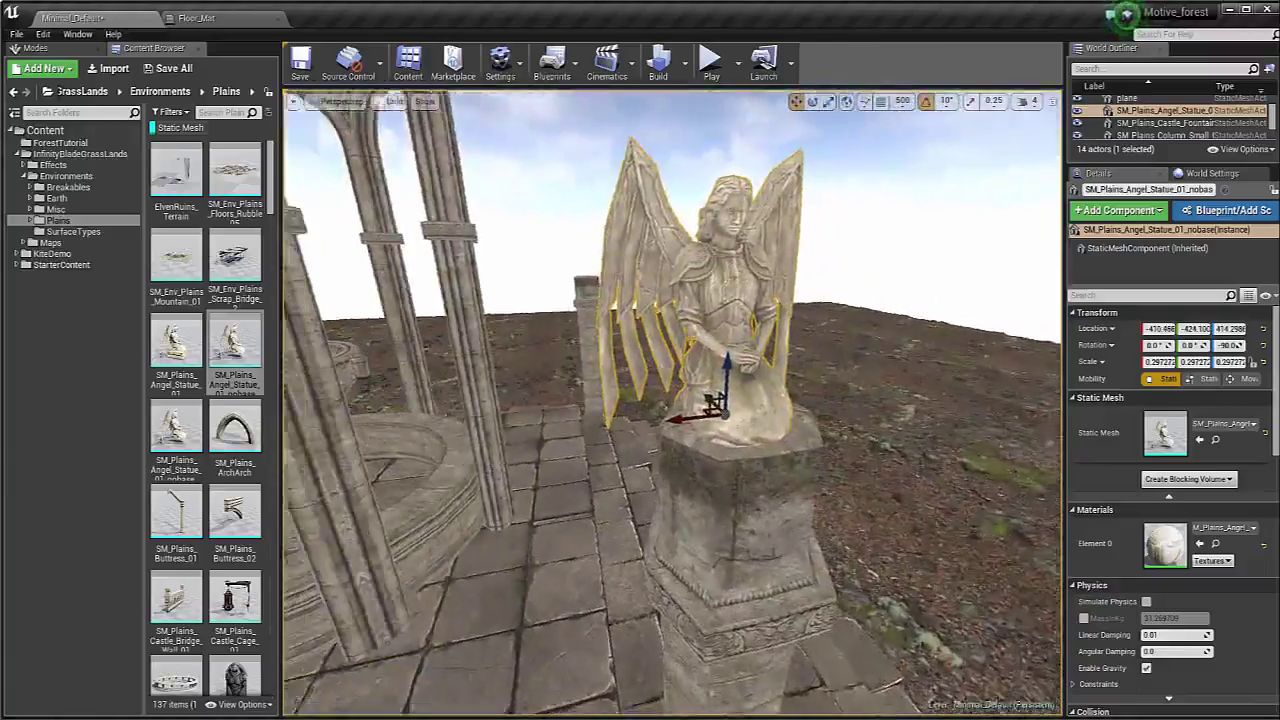
right_drag(762, 437, 735, 432)
drag(724, 426, 728, 426)
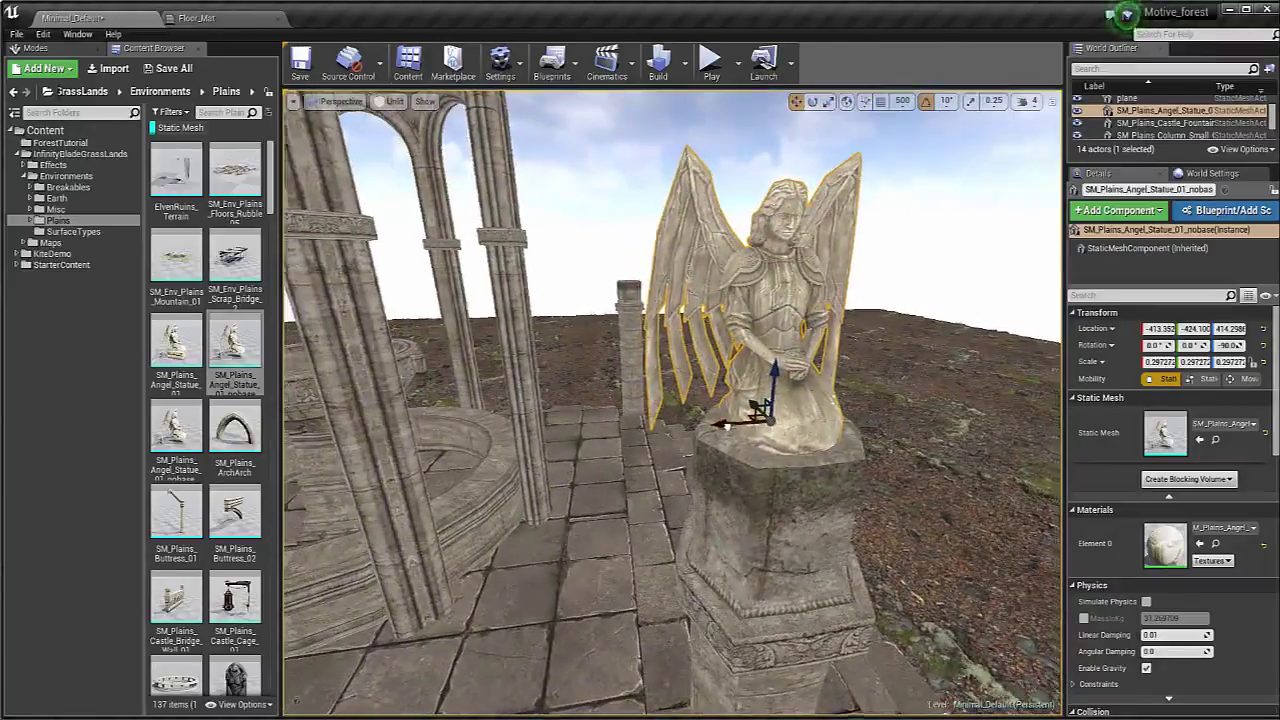
right_drag(685, 455, 770, 435)
Scale the angel statue on the column uniformly to about 0.316.
scroll(685, 462, up, 4)
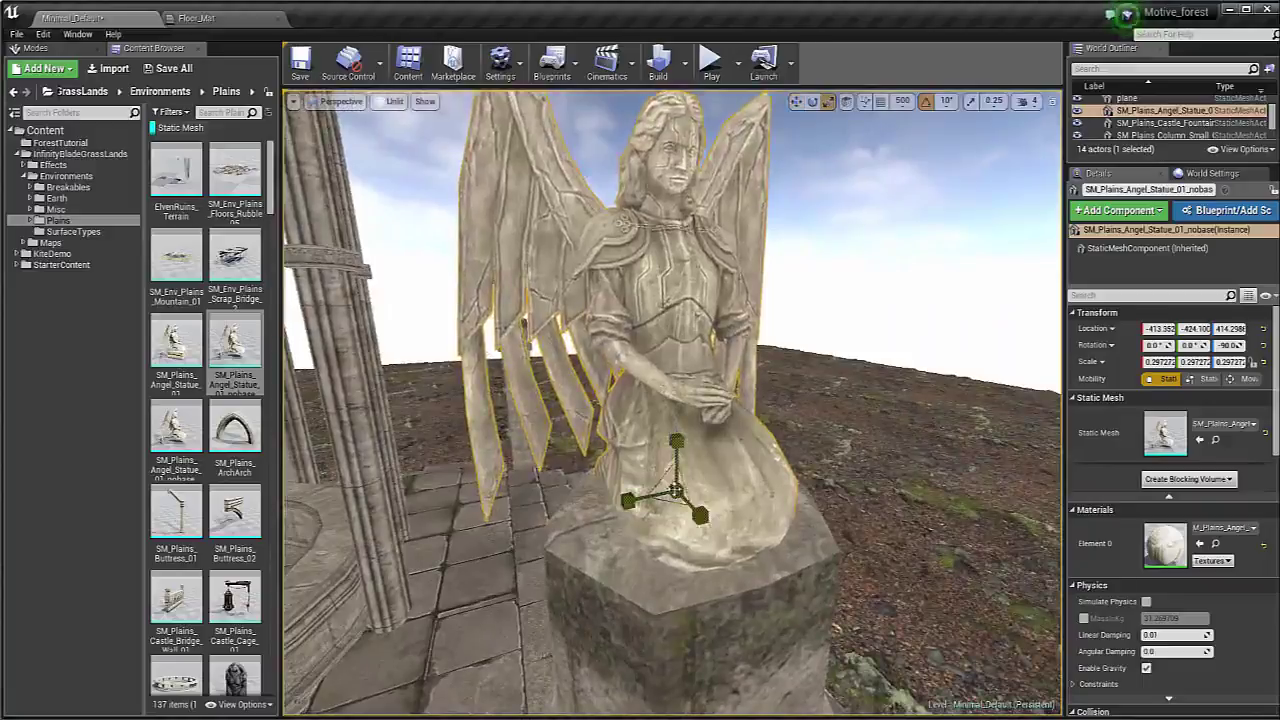
mouse_move(677, 491)
mouse_down()
mouse_move(706, 472)
mouse_move(667, 500)
mouse_up()
right_drag(667, 500, 790, 496)
scroll(651, 457, up, 4)
key(w)
Duplicate the angel statue onto the corner column across the stairs, at about Y 416.
drag(580, 448, 583, 448)
right_drag(737, 457, 520, 457)
right_drag(780, 447, 655, 480)
key(s)
key(w)
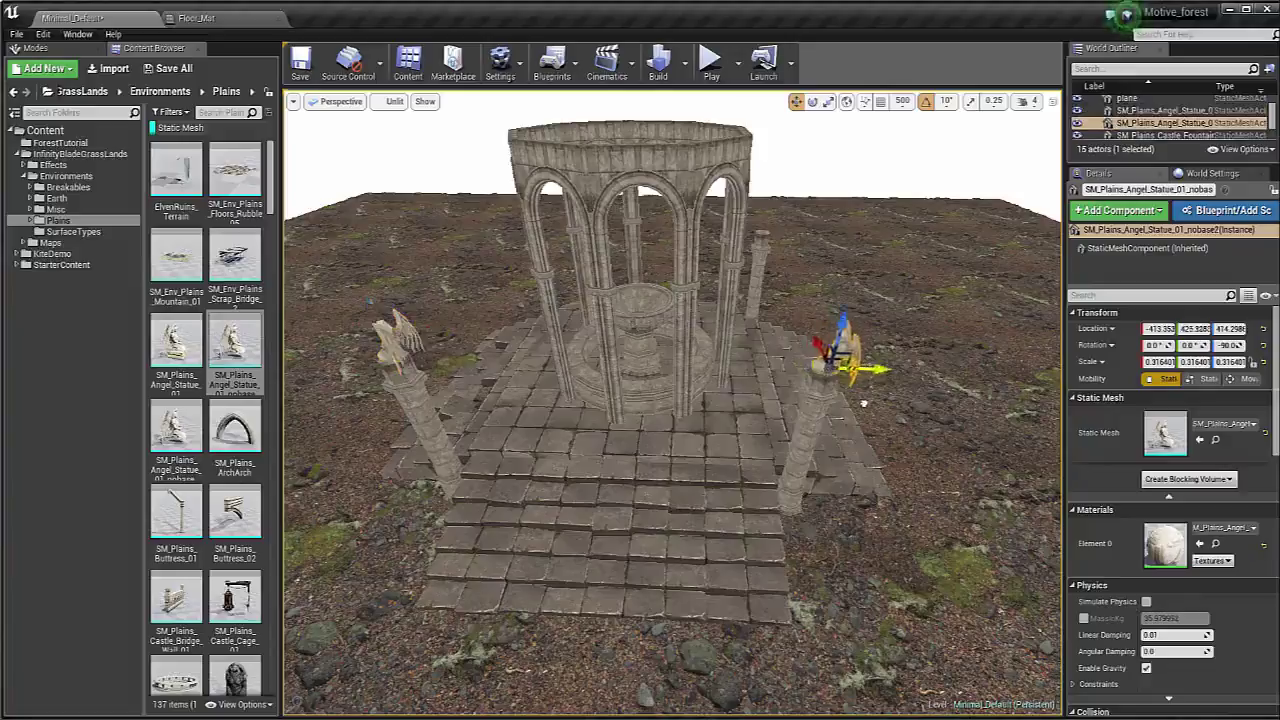
key(w)
right_drag(783, 392, 865, 410)
Rotate the duplicated angel statue to 90 degrees about its vertical axis and shift it on the column to about Y 407.
key(e)
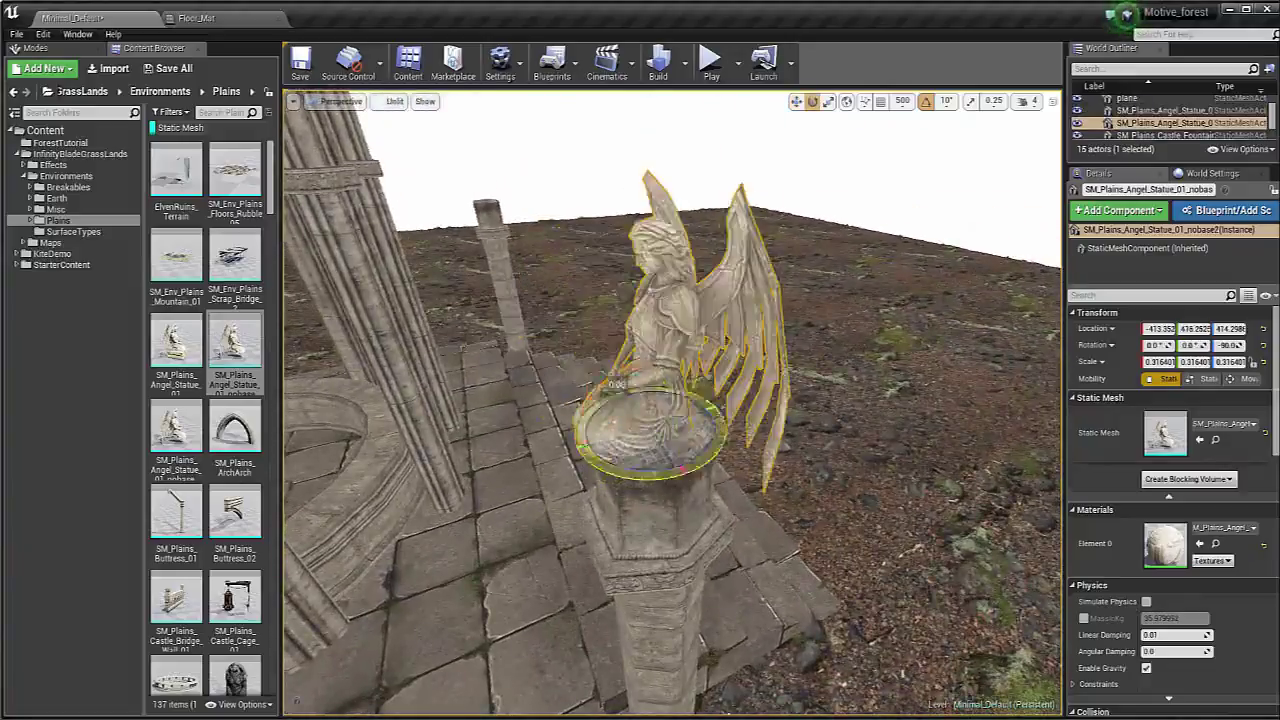
key(d)
right_drag(767, 415, 626, 417)
drag(628, 428, 609, 423)
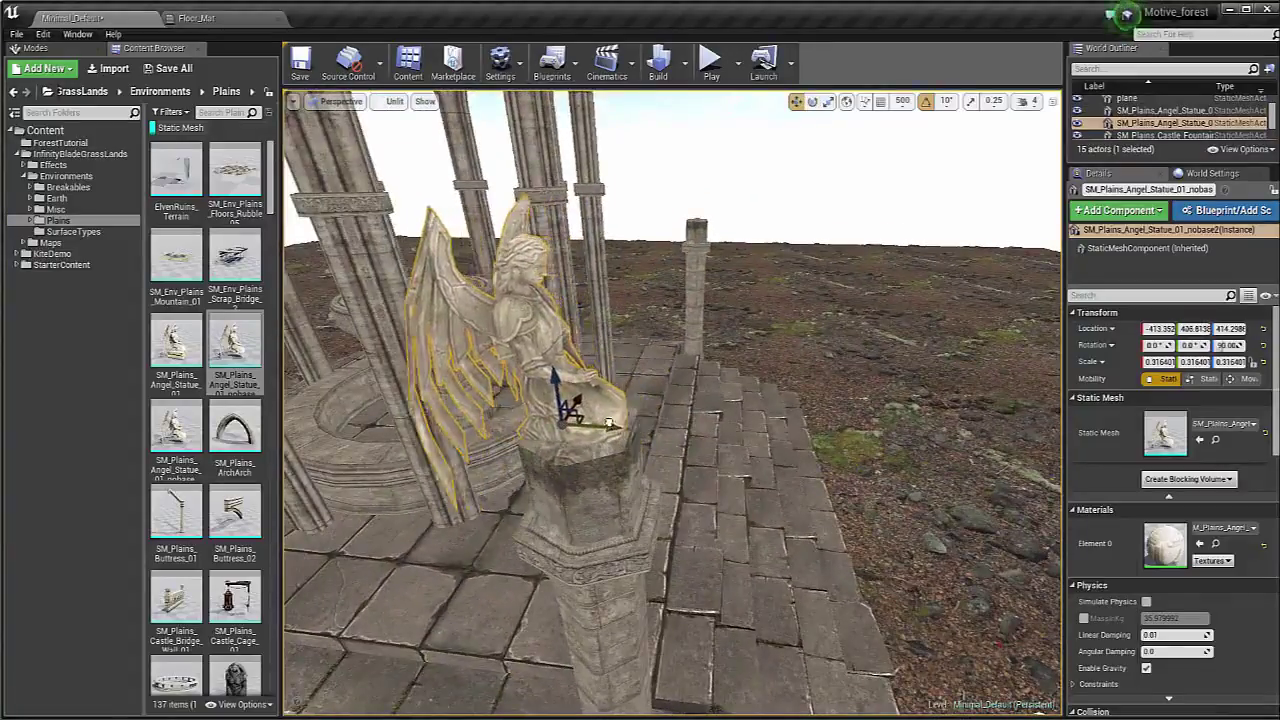
Duplicate the second angel statue toward the next corner column on the same side, at about X 436, Y 407.
key(d)
key(s)
right_drag(609, 423, 514, 341)
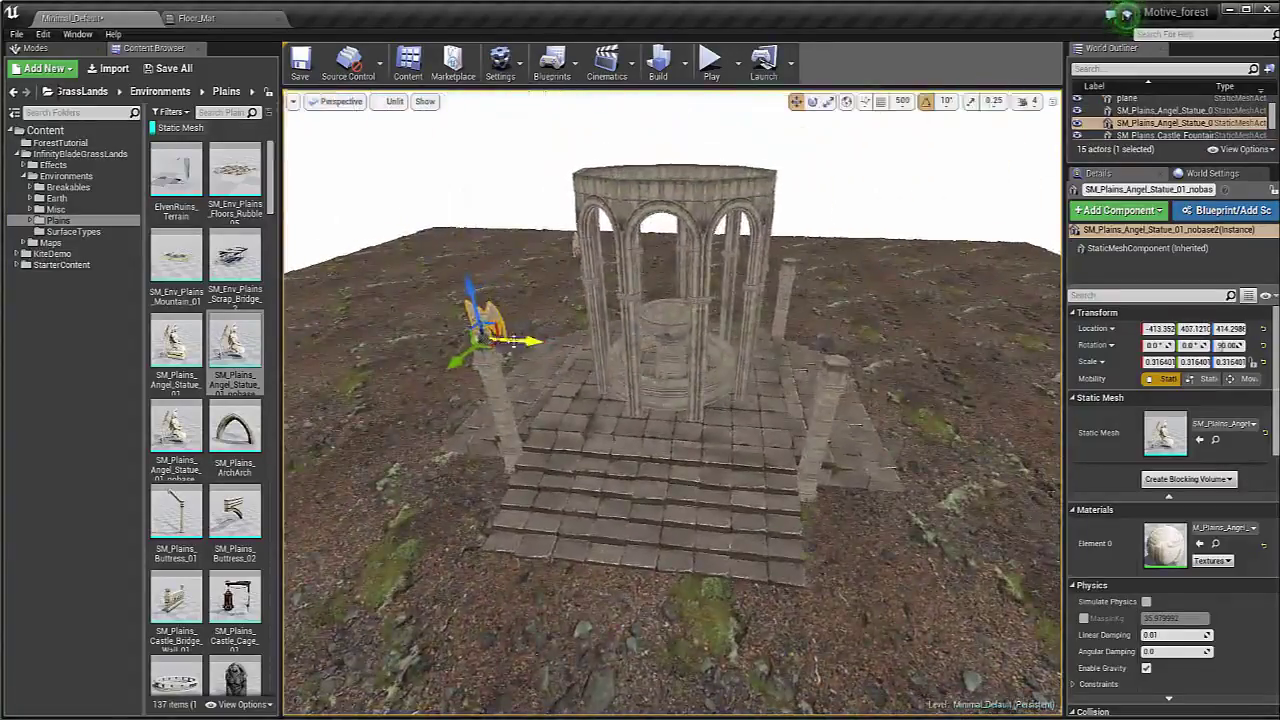
right_drag(887, 382, 810, 375)
key(d)
key(w)
key(a)
drag(765, 378, 738, 377)
right_drag(738, 377, 465, 385)
key(d)
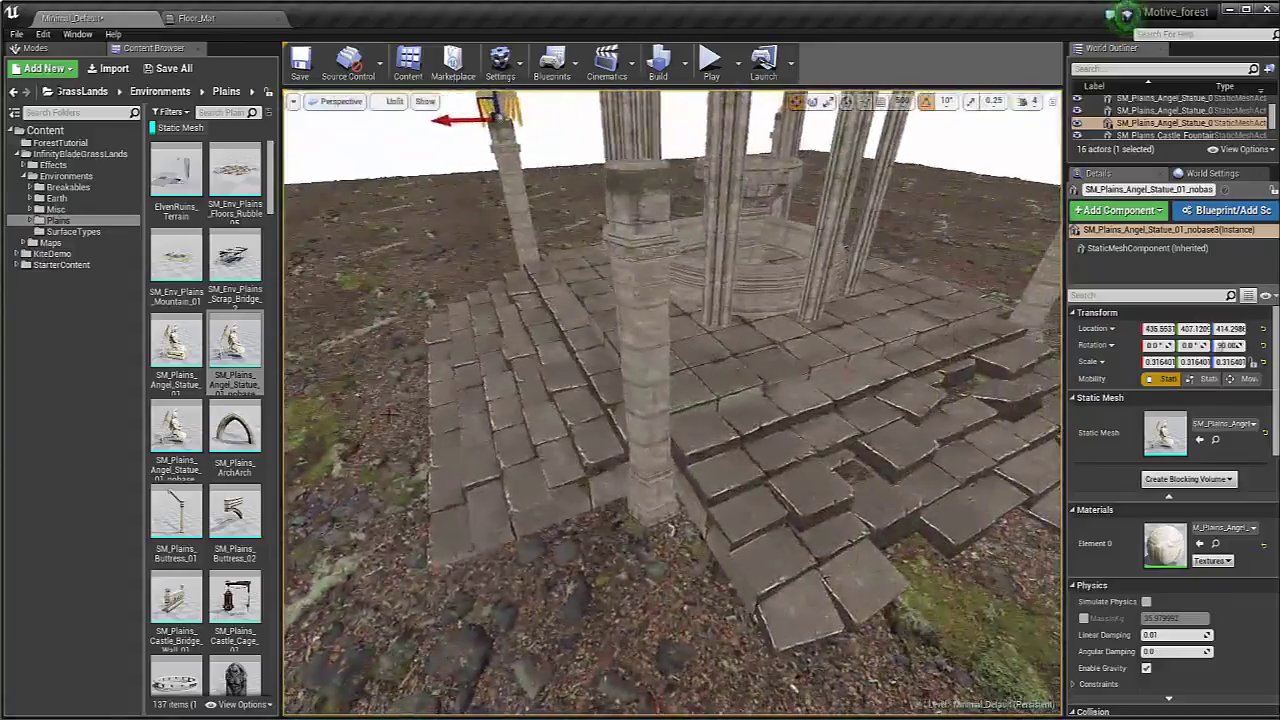
Place SM_Plains_Angel_Statue_01_nobase_torch at the last bare corner column, about X 461, Y -434, and rotate it to -90 degrees about its vertical axis.
drag(165, 443, 608, 236)
right_drag(608, 236, 604, 453)
key(e)
drag(611, 508, 688, 524)
drag(647, 463, 625, 495)
right_drag(808, 386, 868, 352)
Match the torch statue's scale to the other statues at 0.316401 on all axes and raise it to about Z 412.
click(827, 290)
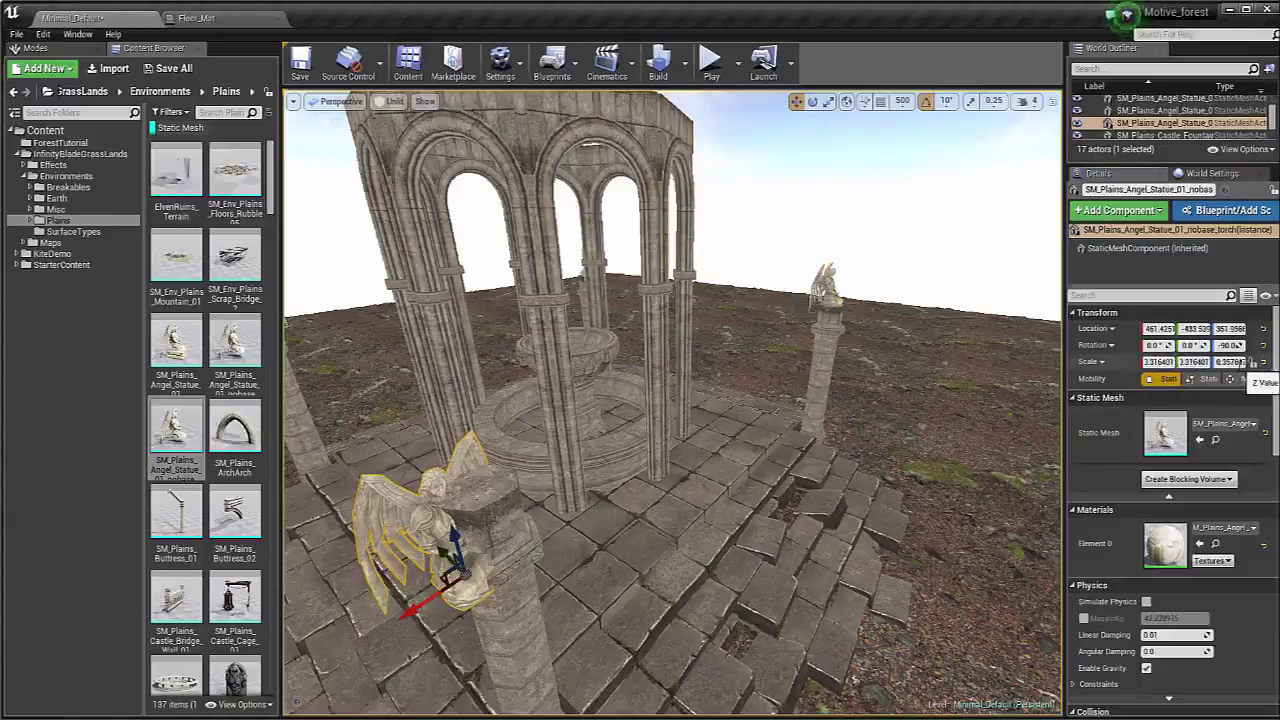
right_drag(642, 473, 551, 497)
key(w)
key(s)
key(w)
key(s)
drag(592, 470, 613, 343)
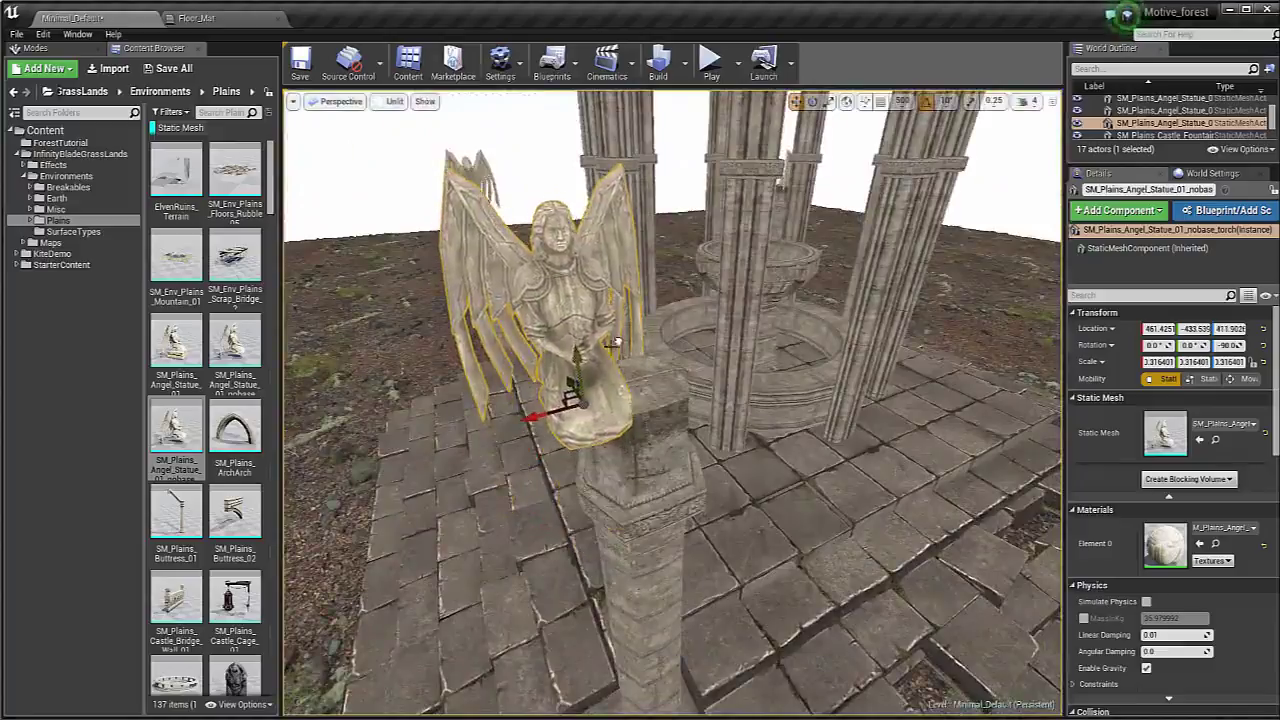
Move the torch statue sideways onto the top of its corner column.
alt+drag(540, 413, 640, 460)
right_drag(640, 460, 697, 328)
drag(714, 326, 645, 361)
right_drag(645, 361, 554, 270)
click(554, 274)
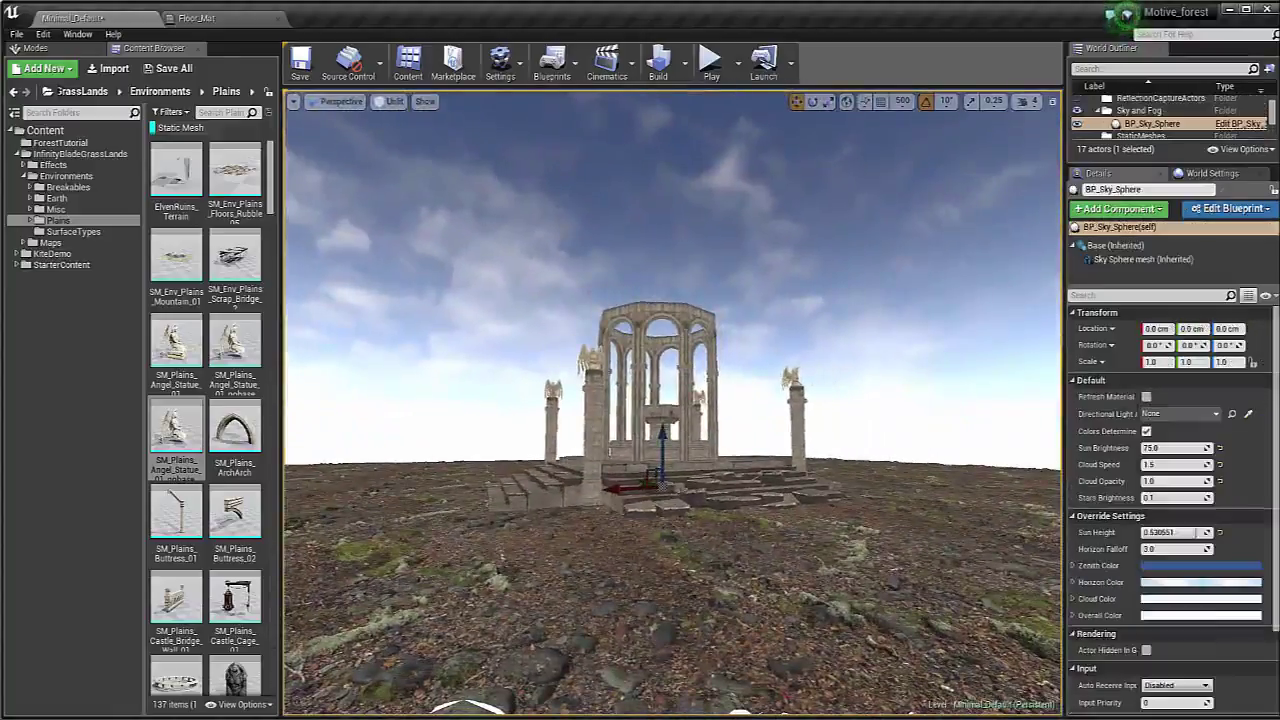
Frame the whole ruin from a low viewpoint near the ground and create a camera at that view.
right_drag(554, 270, 620, 408)
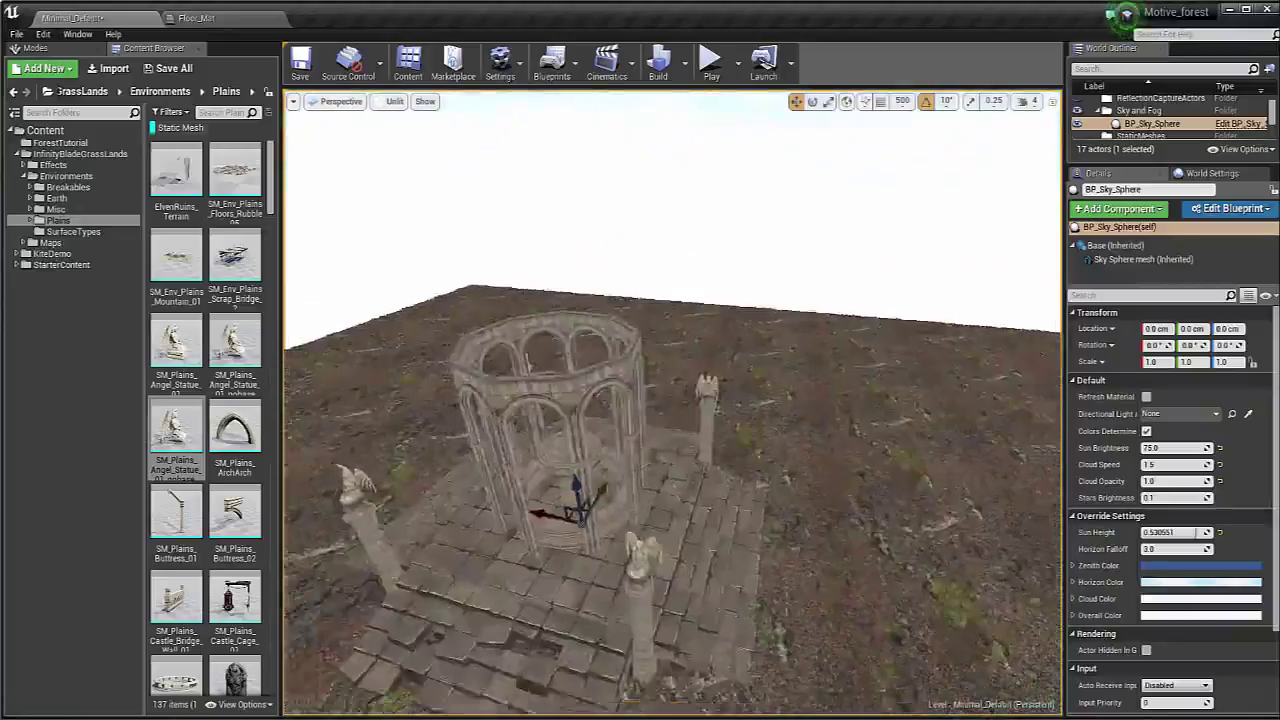
right_drag(450, 405, 598, 344)
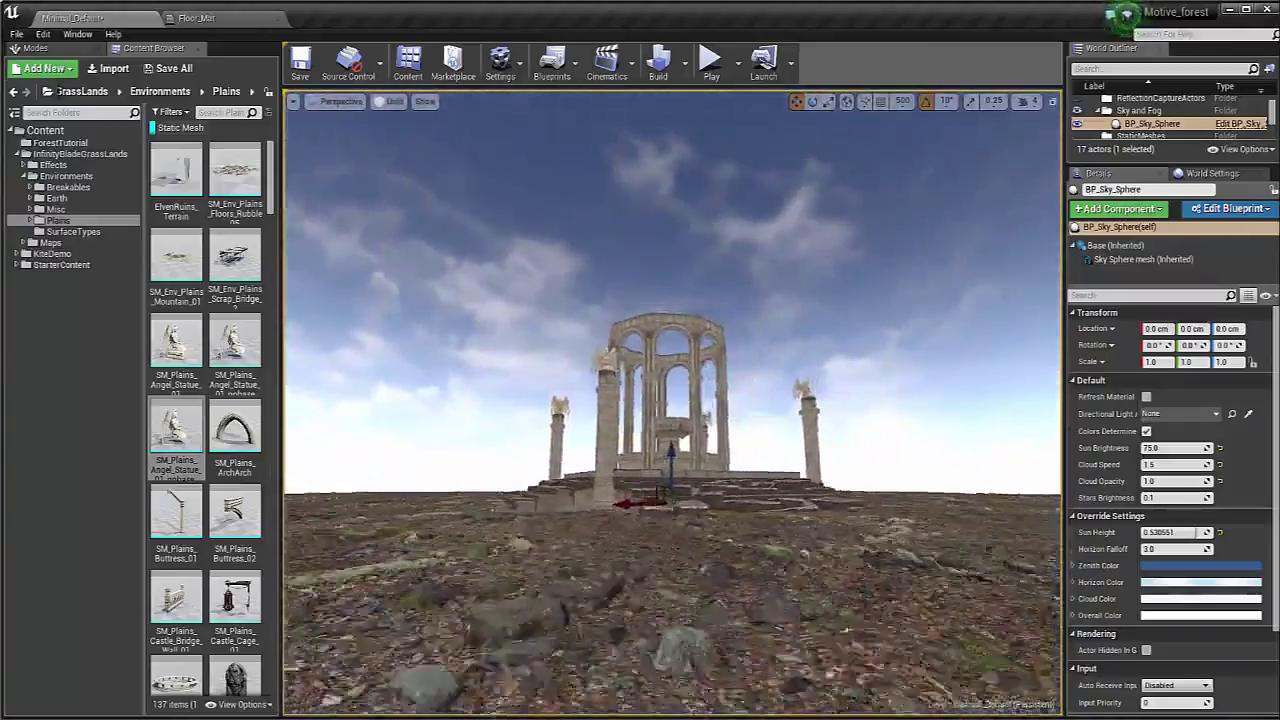
right_drag(598, 344, 606, 345)
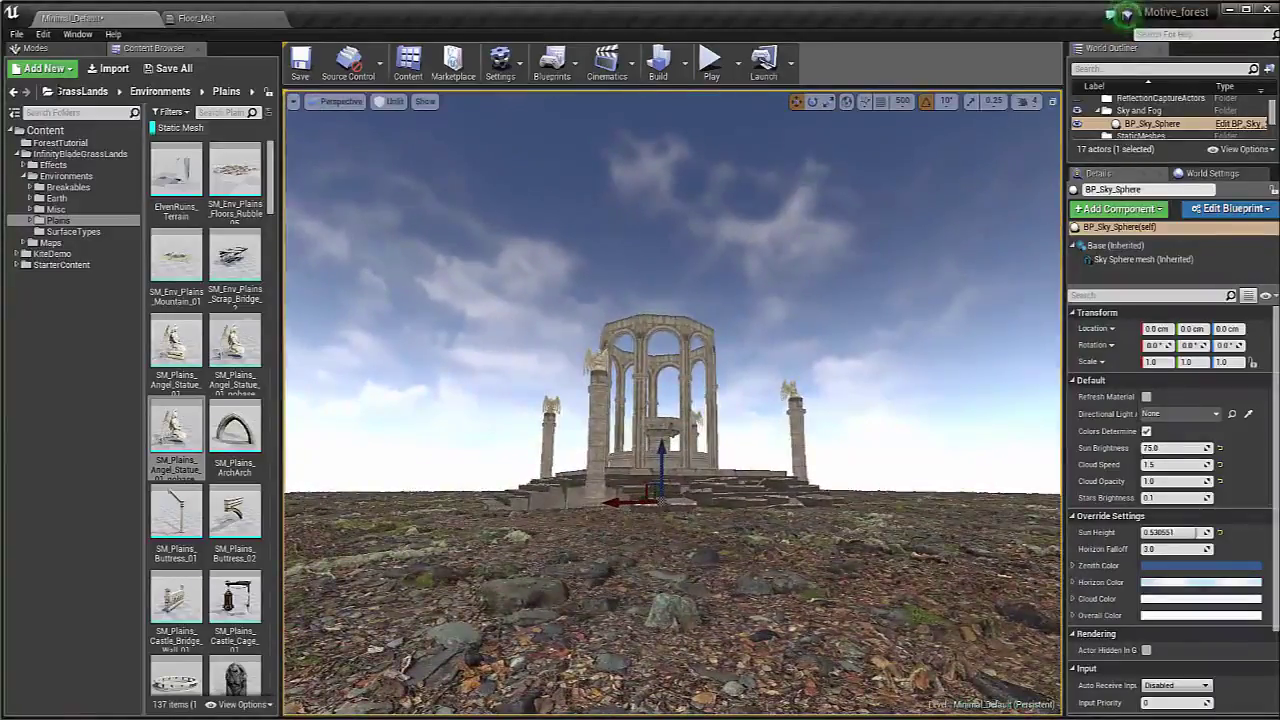
right_drag(560, 407, 564, 400)
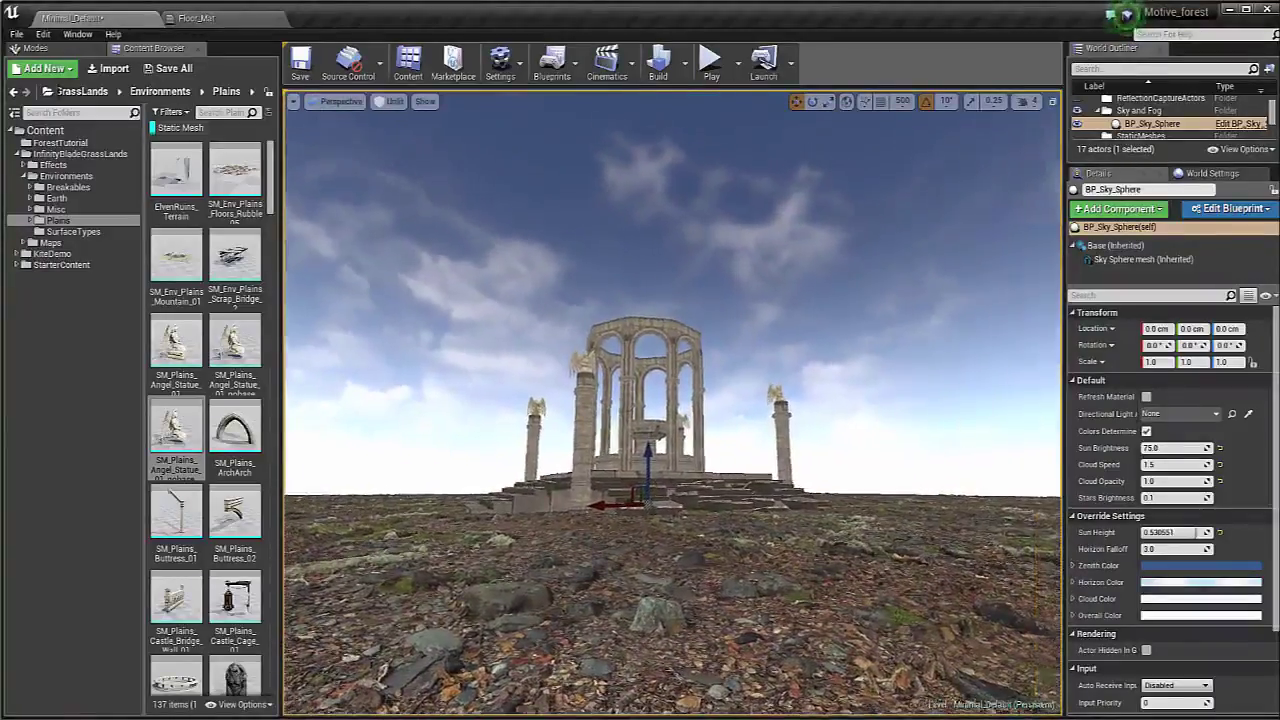
click(340, 102)
click(293, 102)
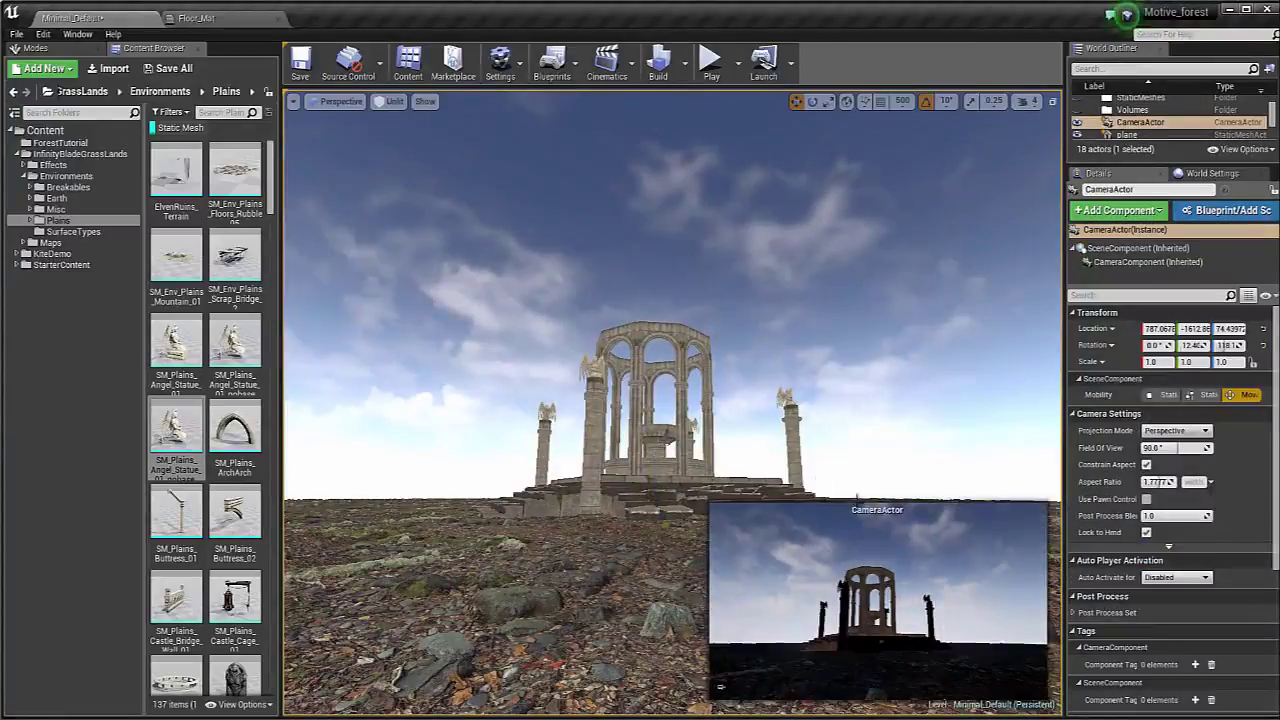
Look through CameraActor, re-aim it to a pitch of about 9 degrees and a yaw of about 120, and stop piloting it.
click(340, 102)
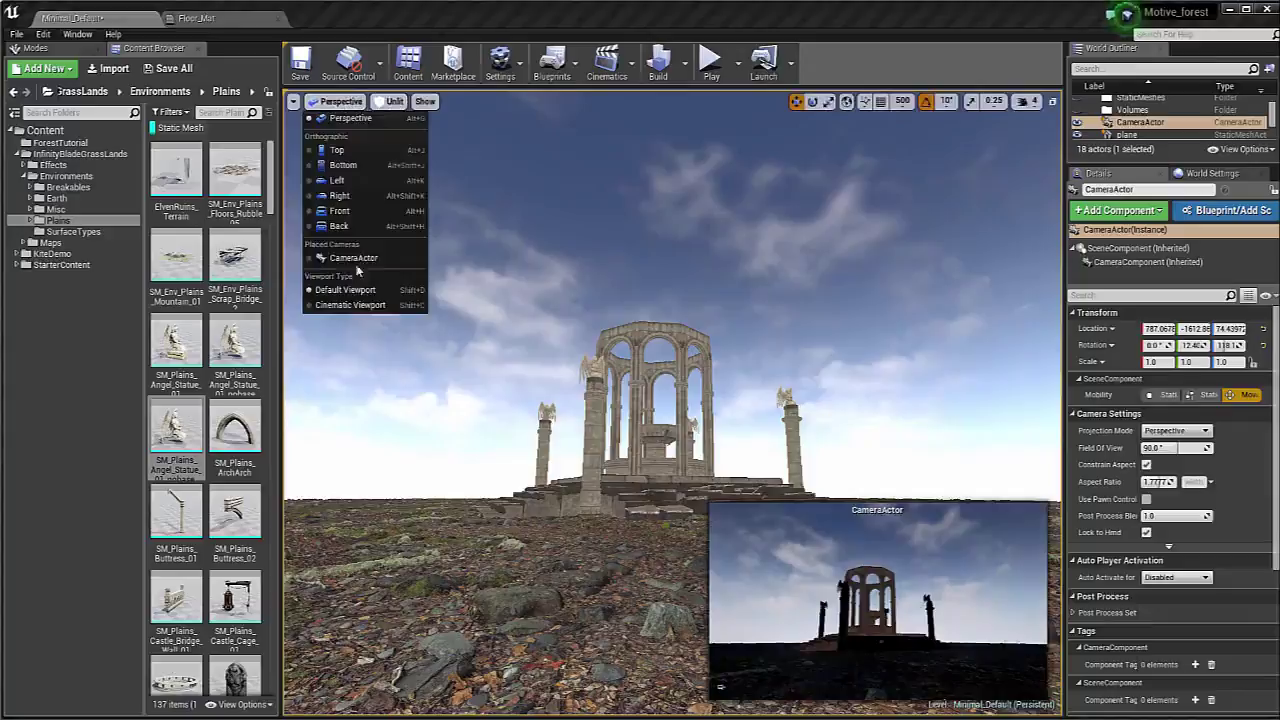
click(360, 258)
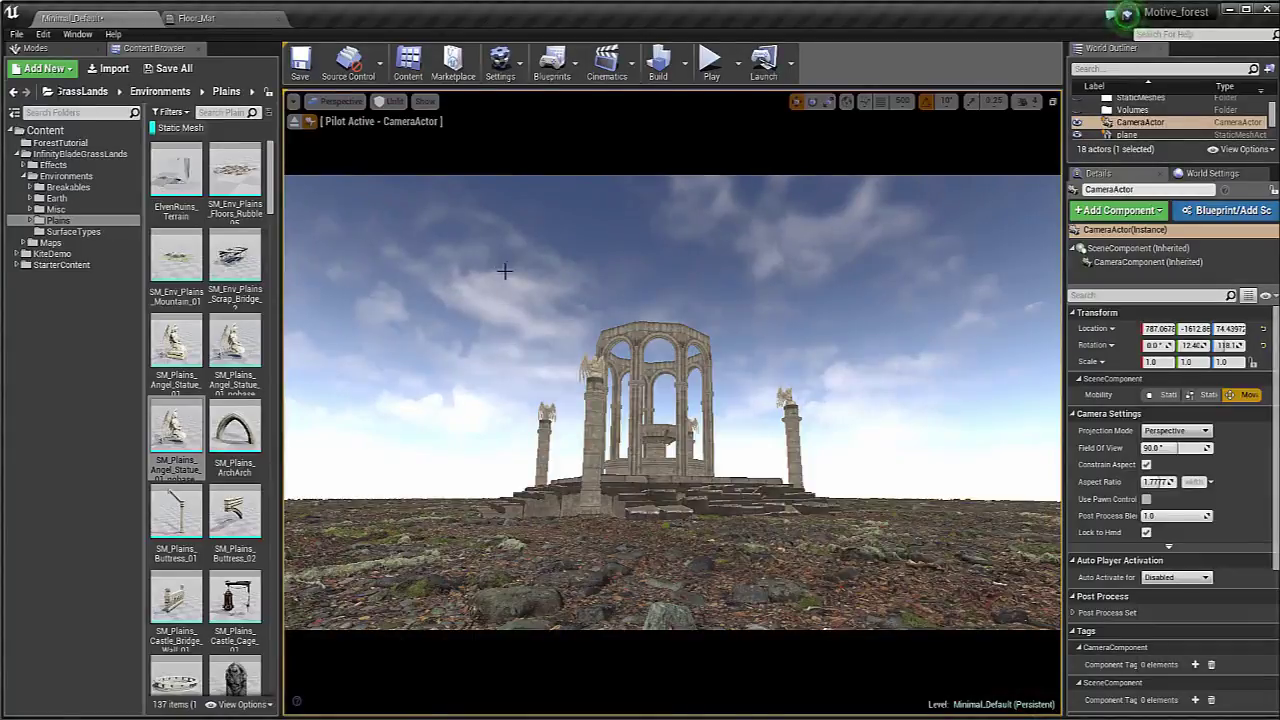
right_drag(504, 272, 506, 280)
right_drag(377, 174, 385, 181)
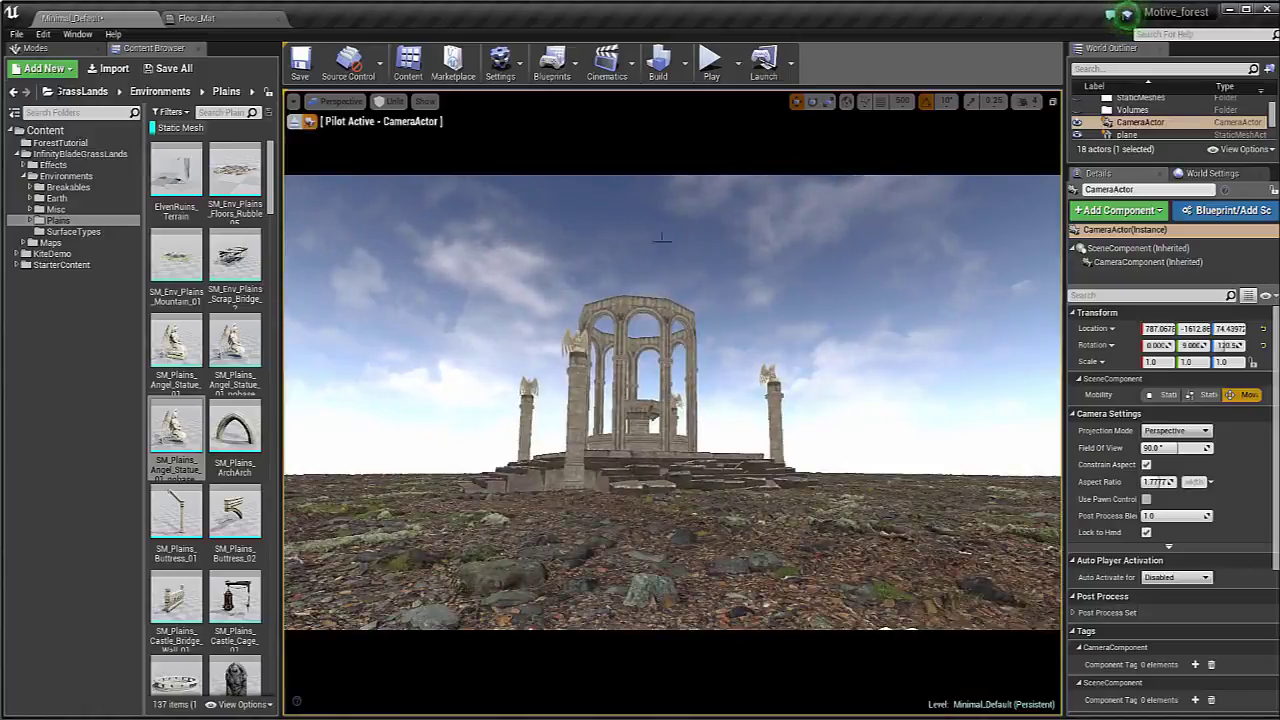
click(293, 123)
Place SM_Plains_CastleTower_Ruin_02 on the open ground beyond the colonnade, at about X -1798, Y 1592.
right_drag(717, 405, 848, 345)
key(w)
right_drag(1031, 229, 1050, 265)
key(w)
key(d)
scroll(205, 290, down, 10)
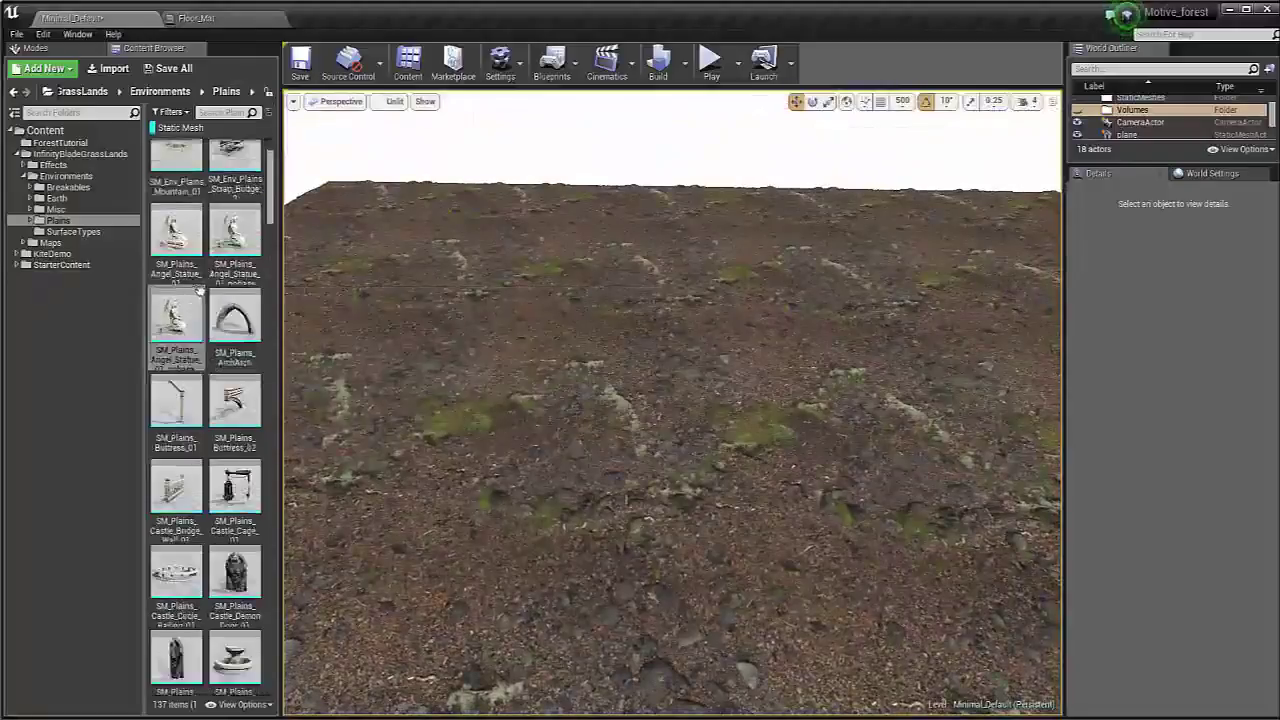
scroll(227, 308, down, 6)
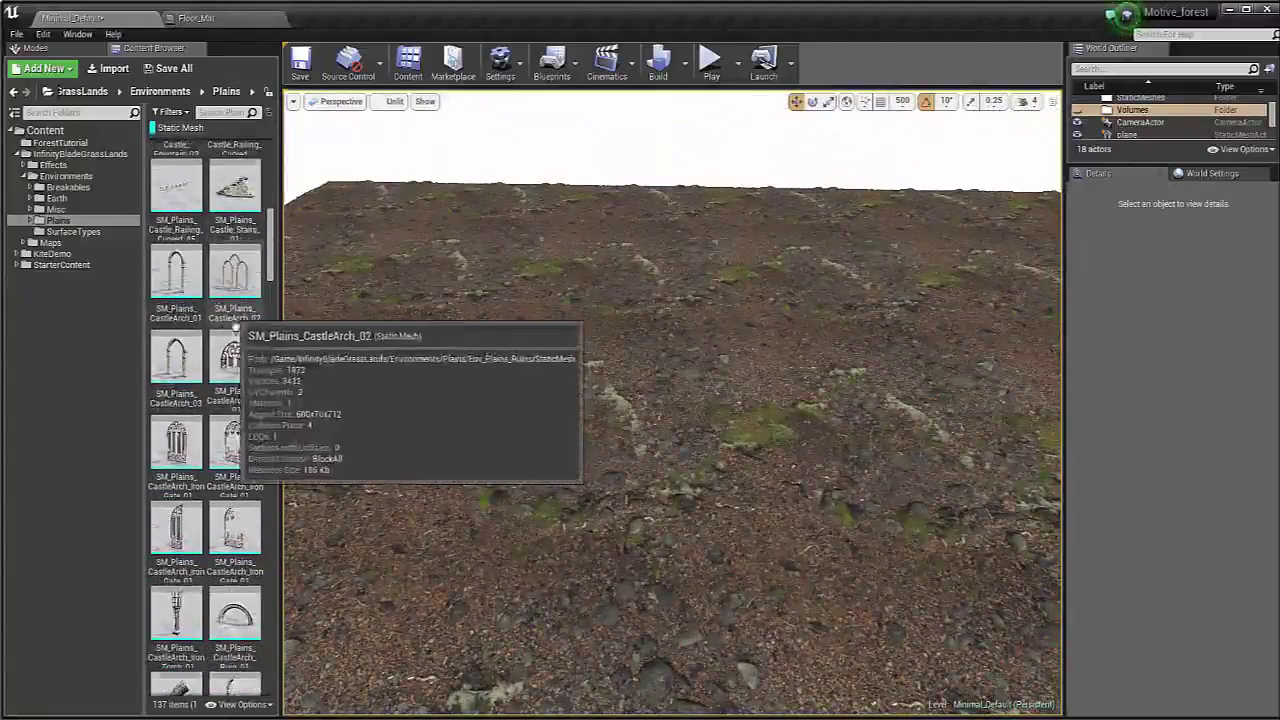
scroll(236, 400, down, 4)
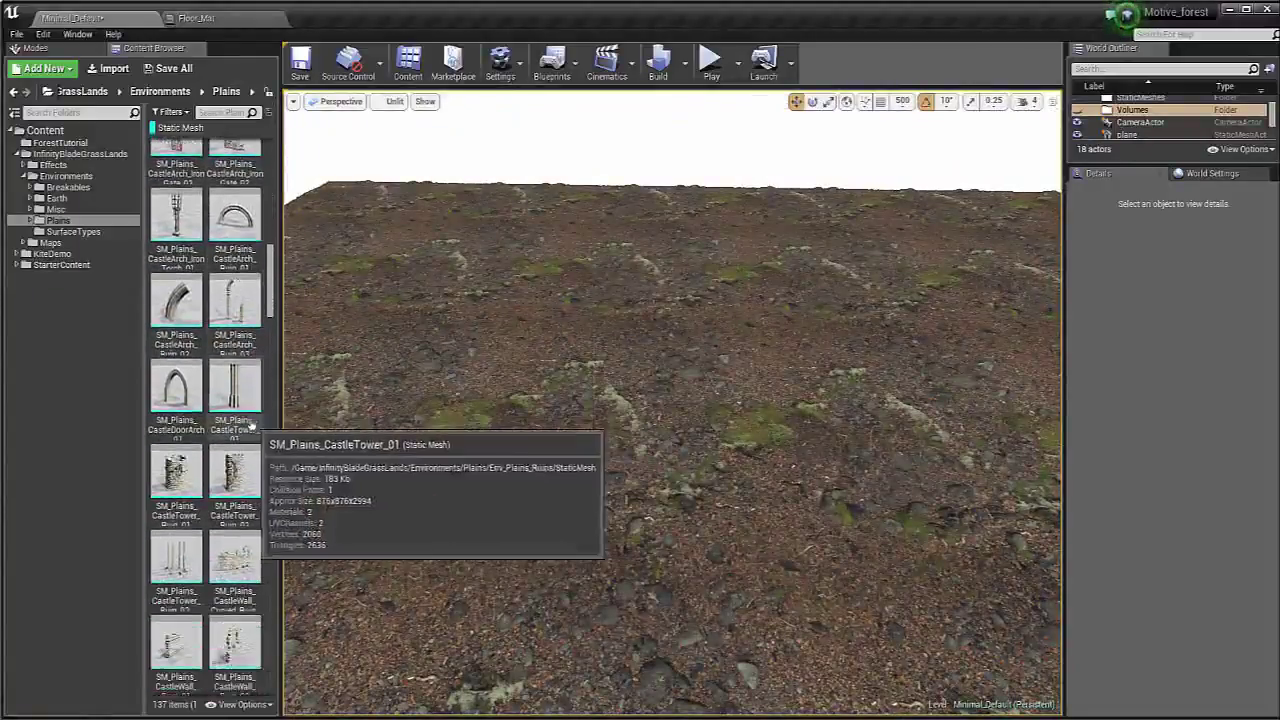
scroll(251, 403, up, 2)
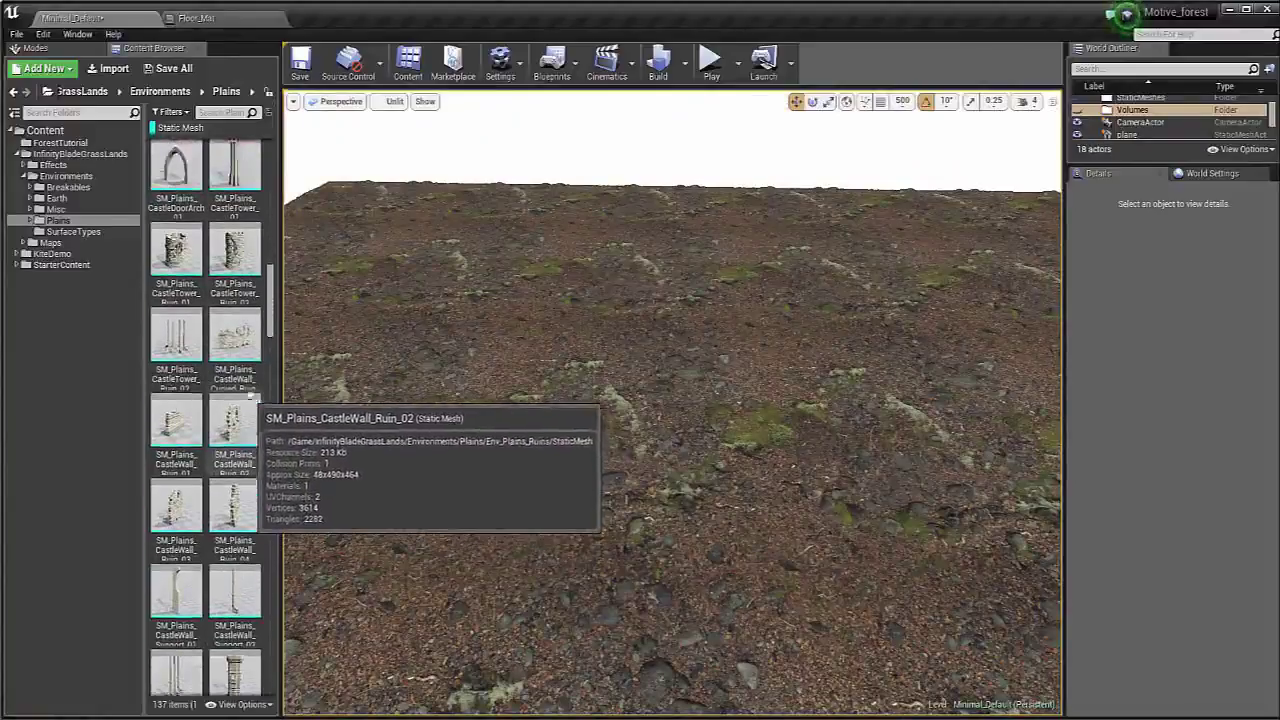
drag(496, 293, 490, 330)
mouse_move(490, 330)
right_down()
mouse_move(483, 270)
mouse_move(488, 360)
mouse_move(486, 346)
right_up()
key(w)
key(s)
key(s)
Try SM_Plains_CastleTower_Ruin_01 beside the larger ruined tower, and delete it.
scroll(232, 428, down, 4)
drag(190, 292, 646, 430)
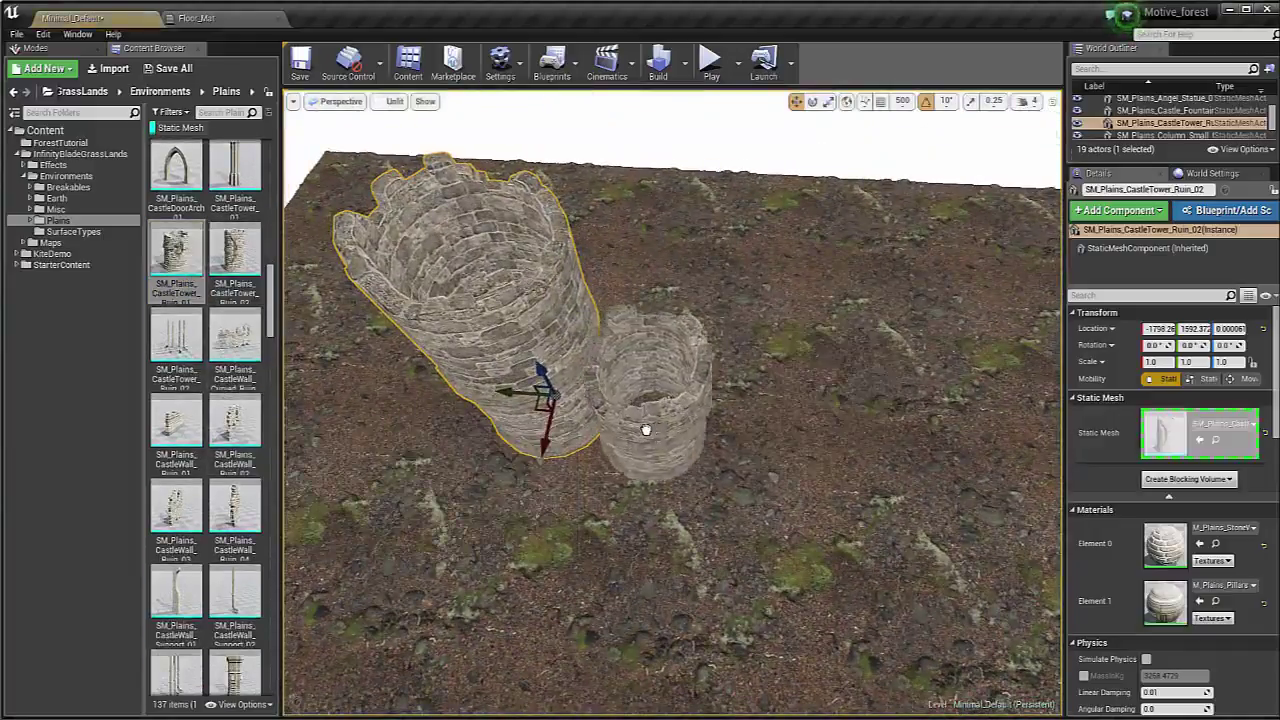
key(Delete)
Place SM_Plains_Ruin_BuildingLOD01 beside the ruined tower at about X -1768, Y 1492 and scale it uniformly to about 0.785.
scroll(233, 420, down, 5)
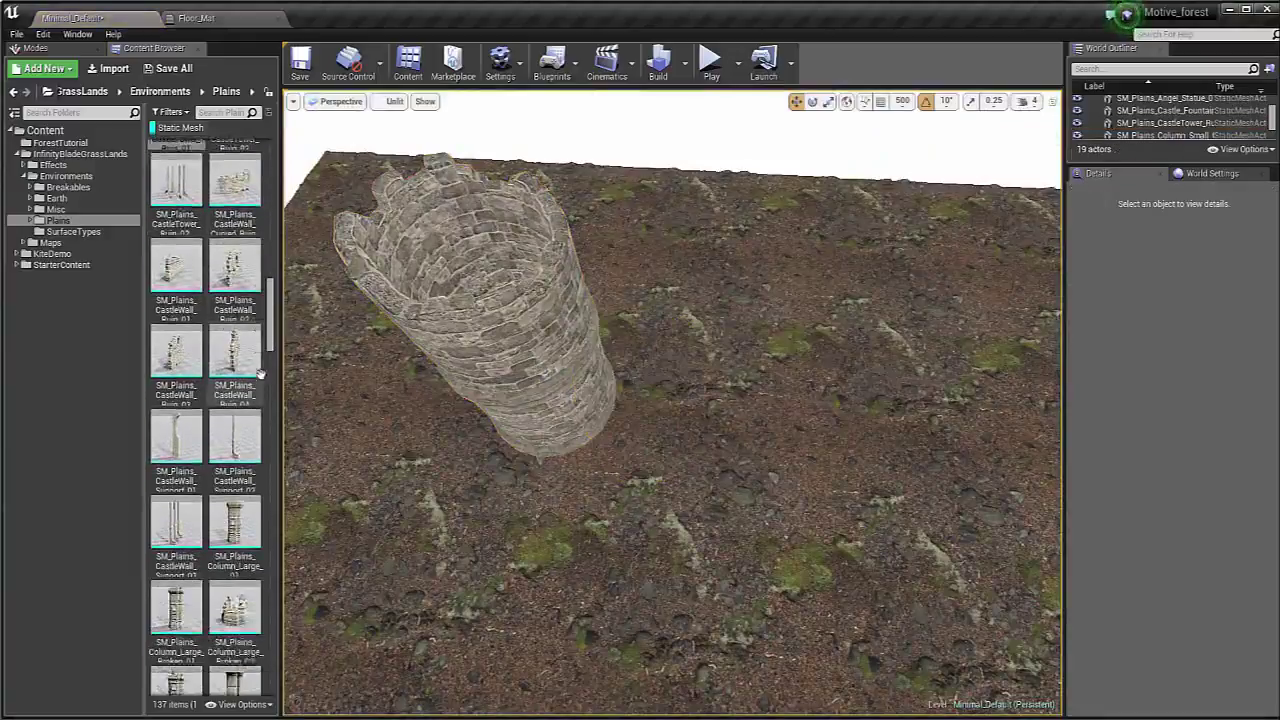
scroll(247, 380, down, 8)
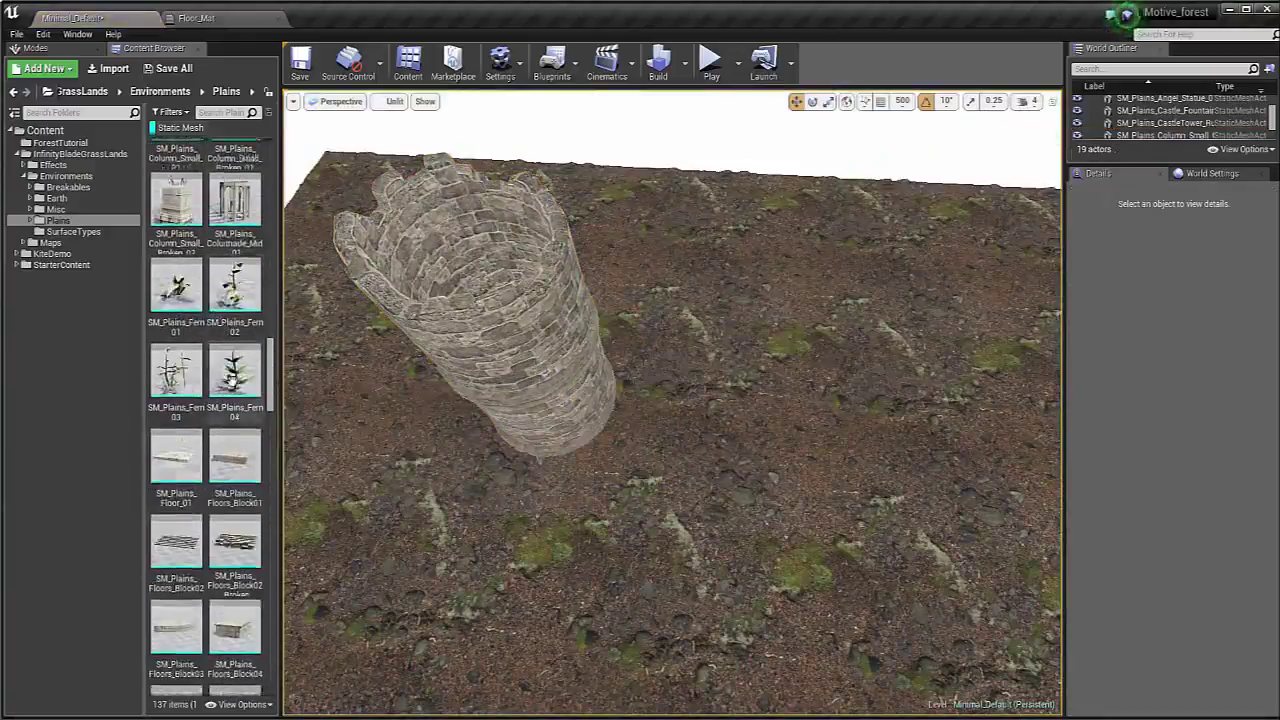
scroll(247, 383, down, 8)
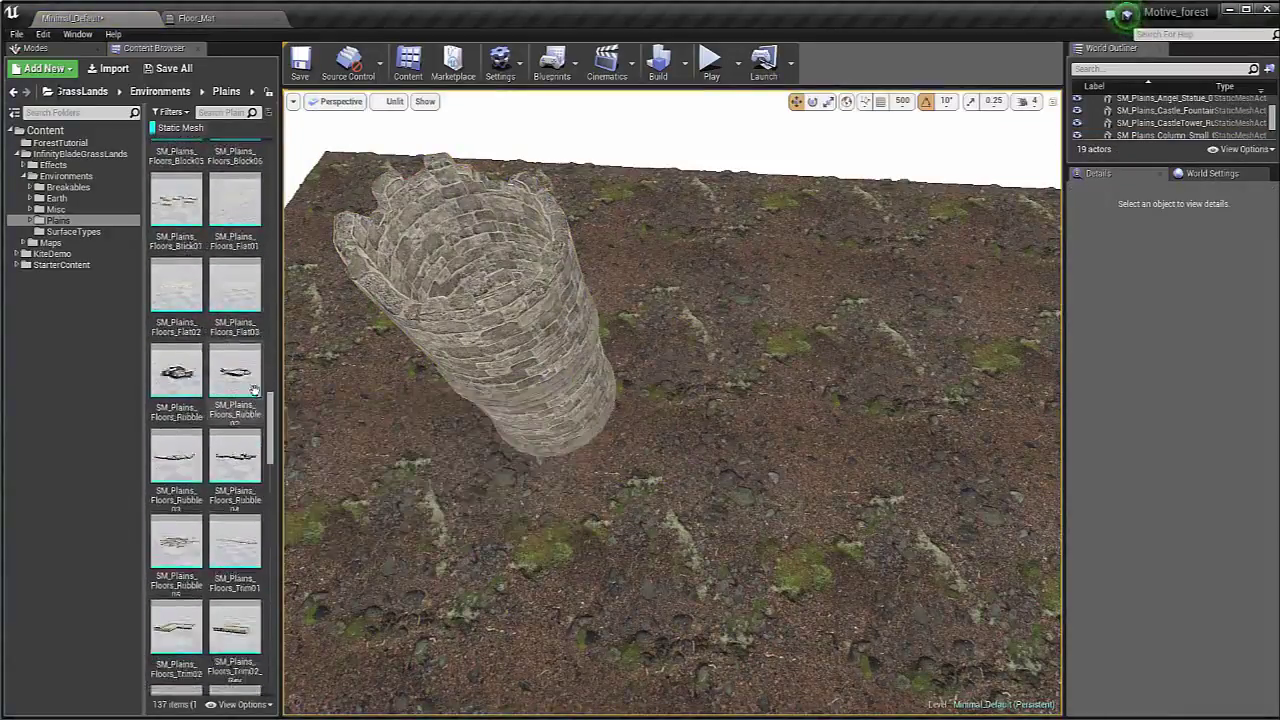
scroll(250, 400, down, 8)
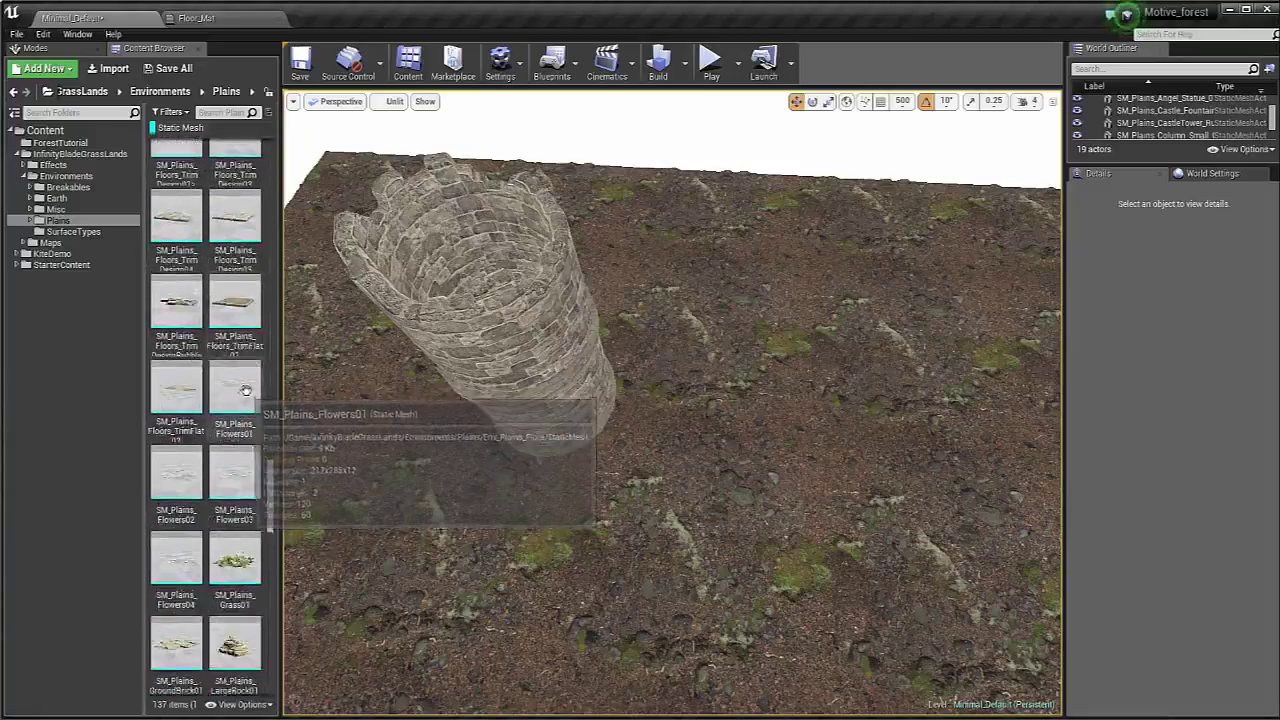
scroll(244, 400, down, 5)
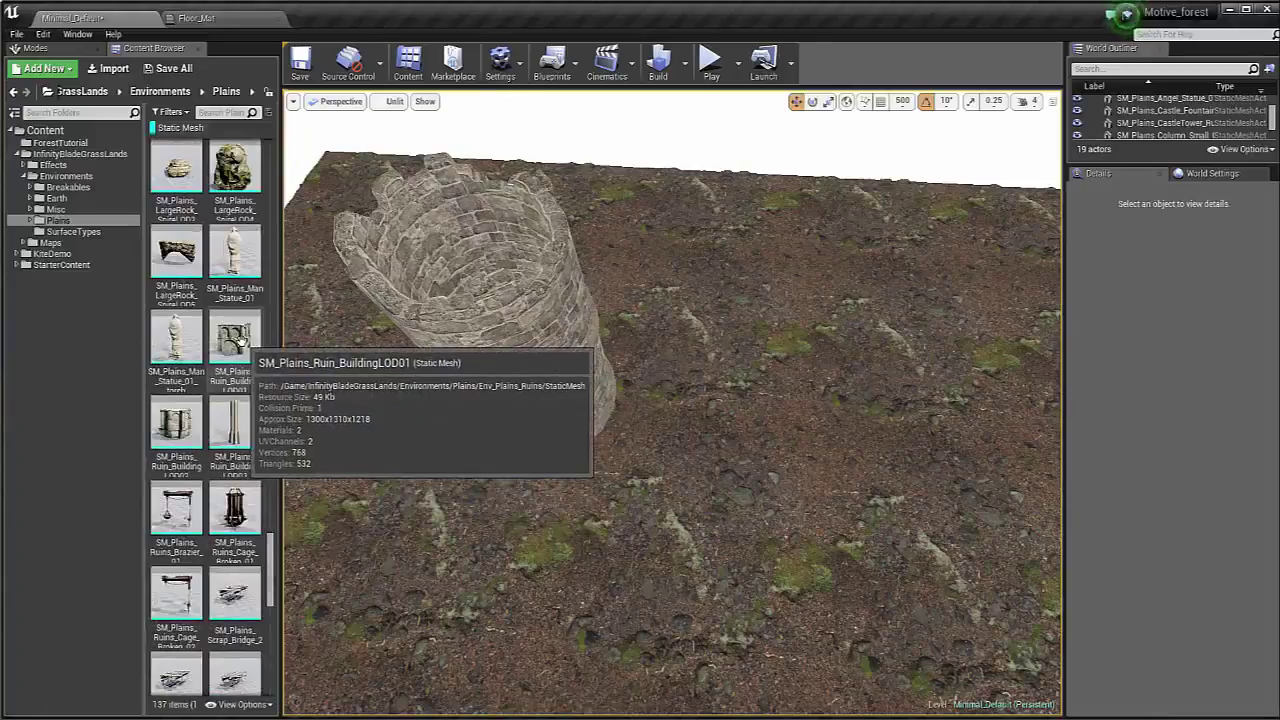
drag(241, 342, 590, 403)
mouse_move(590, 403)
right_down()
mouse_move(590, 430)
mouse_move(600, 340)
mouse_move(588, 403)
right_up()
key(r)
mouse_move(557, 467)
mouse_down()
mouse_move(580, 455)
mouse_move(540, 482)
mouse_up()
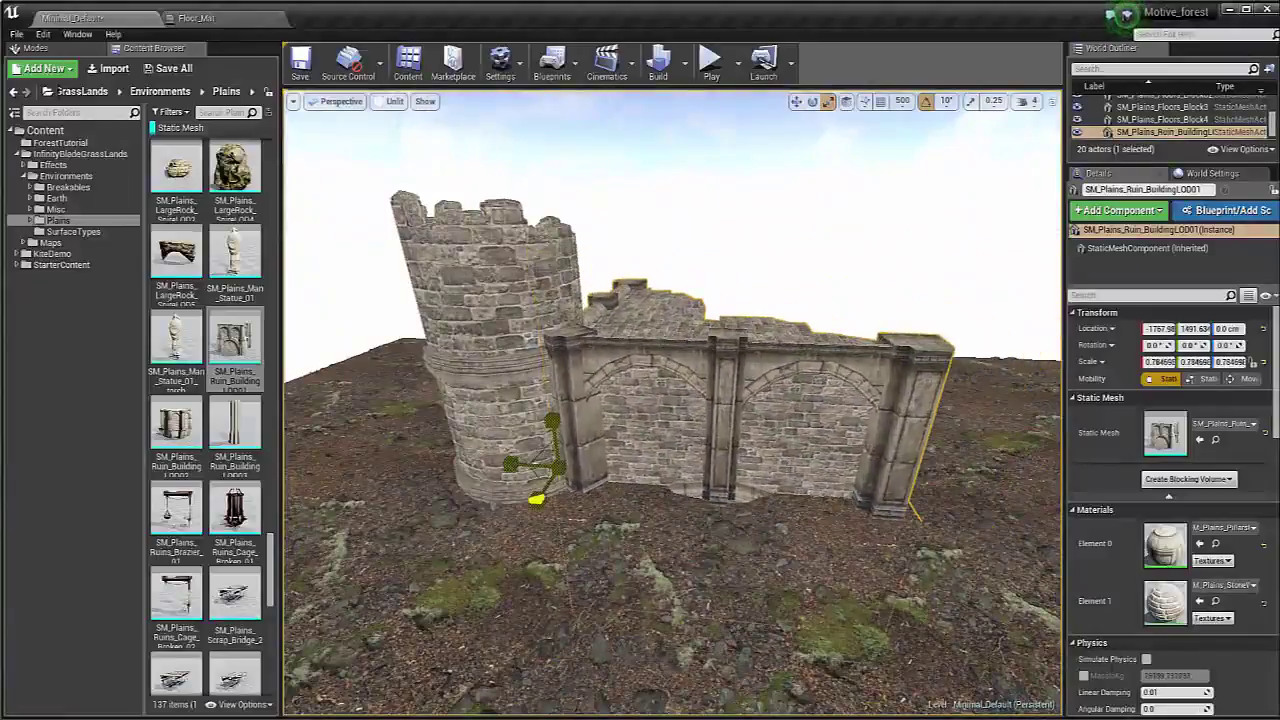
Try raising the ruin building beside the tower to about Z 430 so its lower arches stand above ground.
drag(553, 424, 524, 268)
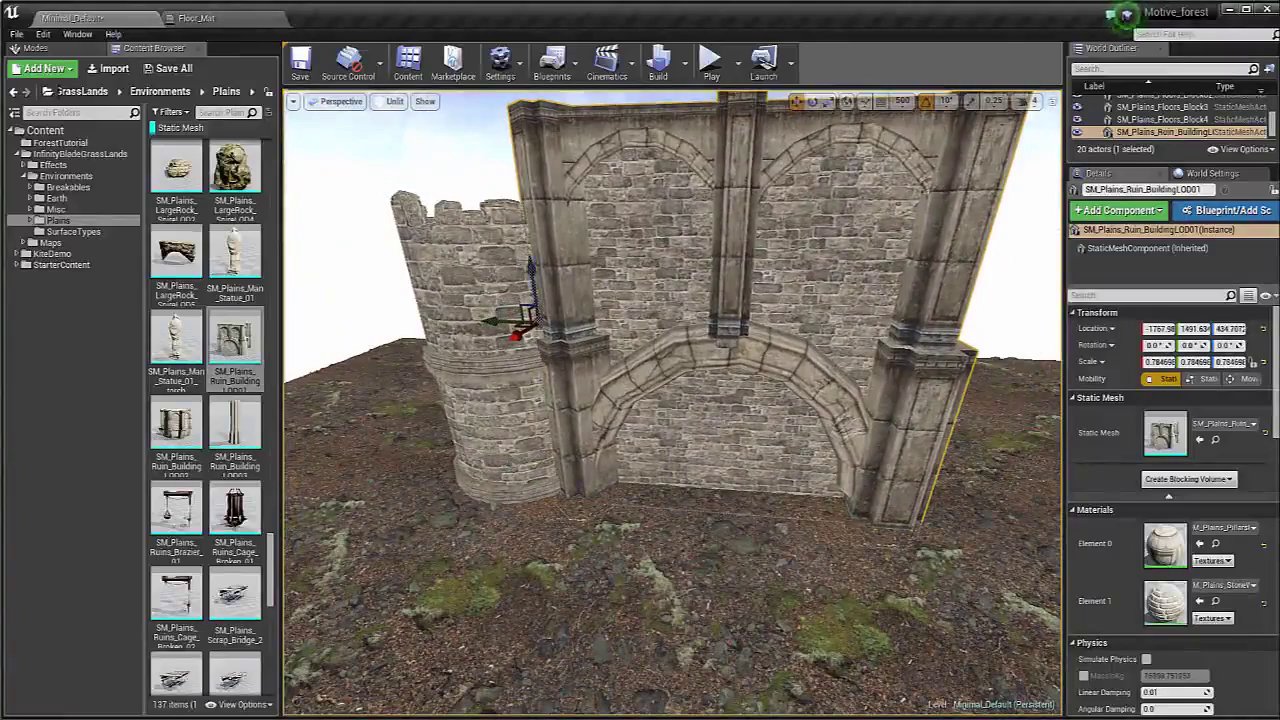
key(ctrl+z)
mouse_move(600, 400)
right_down()
mouse_move(600, 460)
mouse_move(600, 400)
right_up()
right_drag(515, 350, 535, 350)
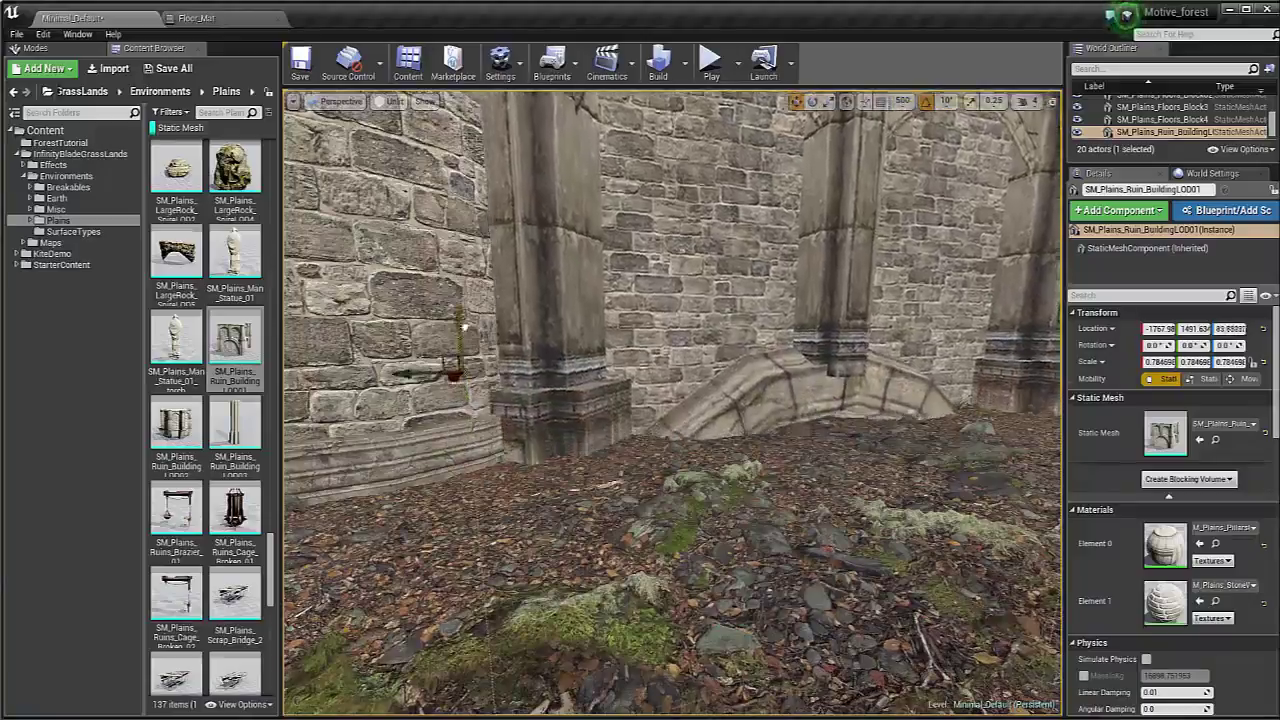
mouse_move(642, 326)
right_down()
mouse_move(620, 350)
mouse_move(625, 305)
mouse_move(642, 326)
right_up()
key(r)
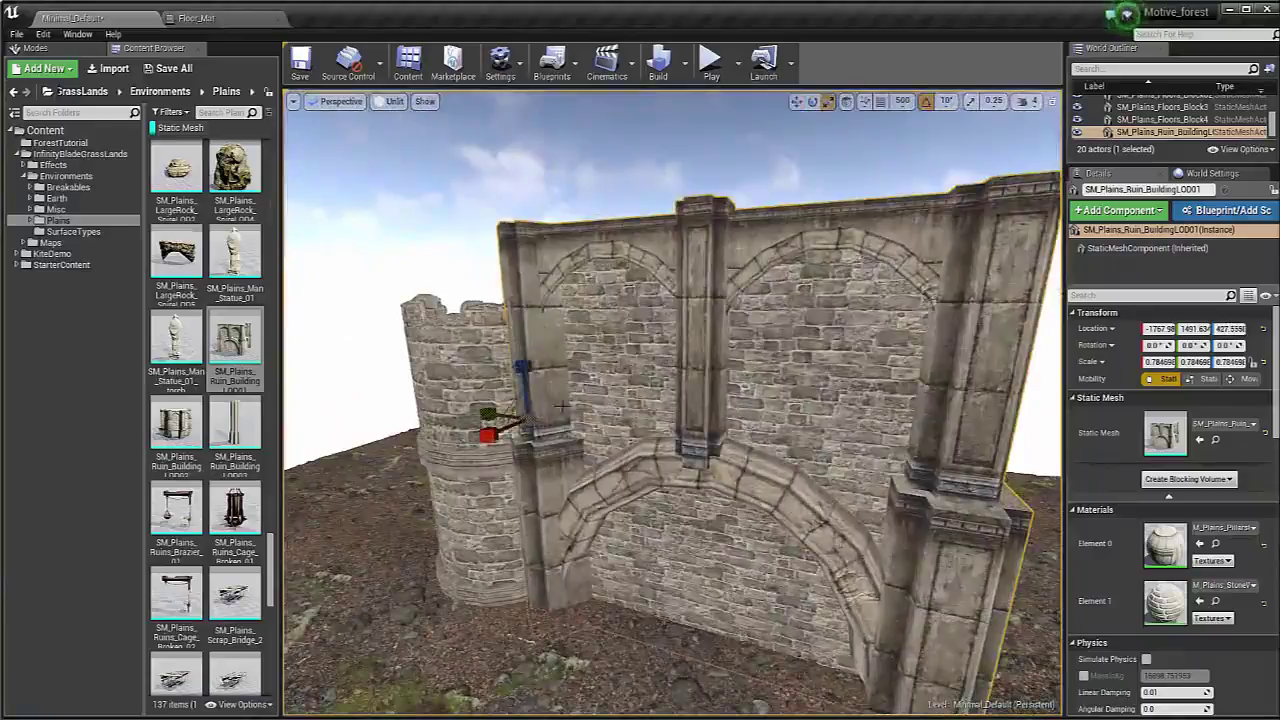
Lower the ruin building to about Z -17 and fit its corner against the tower at about X -1738, Y 1443.
key(w)
right_drag(632, 400, 540, 436)
drag(492, 519, 492, 535)
right_drag(735, 500, 664, 558)
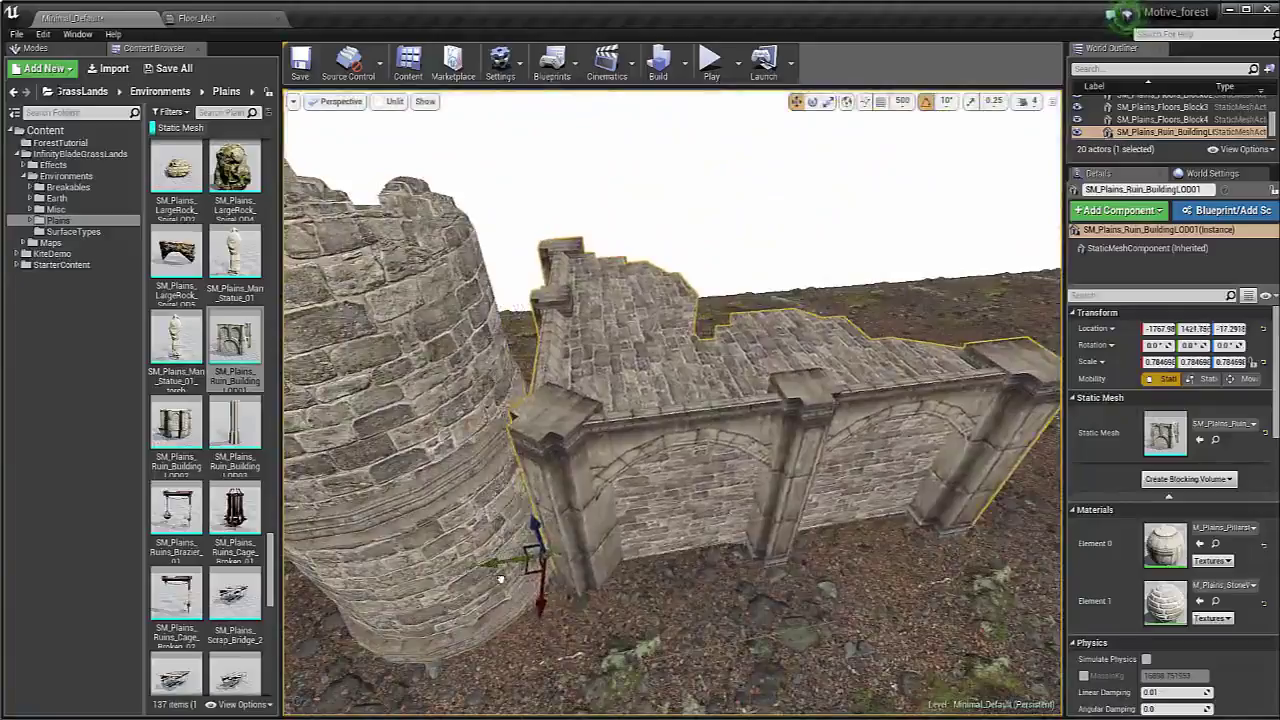
mouse_move(577, 571)
right_down()
mouse_move(590, 560)
mouse_move(570, 555)
mouse_move(577, 571)
right_up()
drag(604, 597, 617, 603)
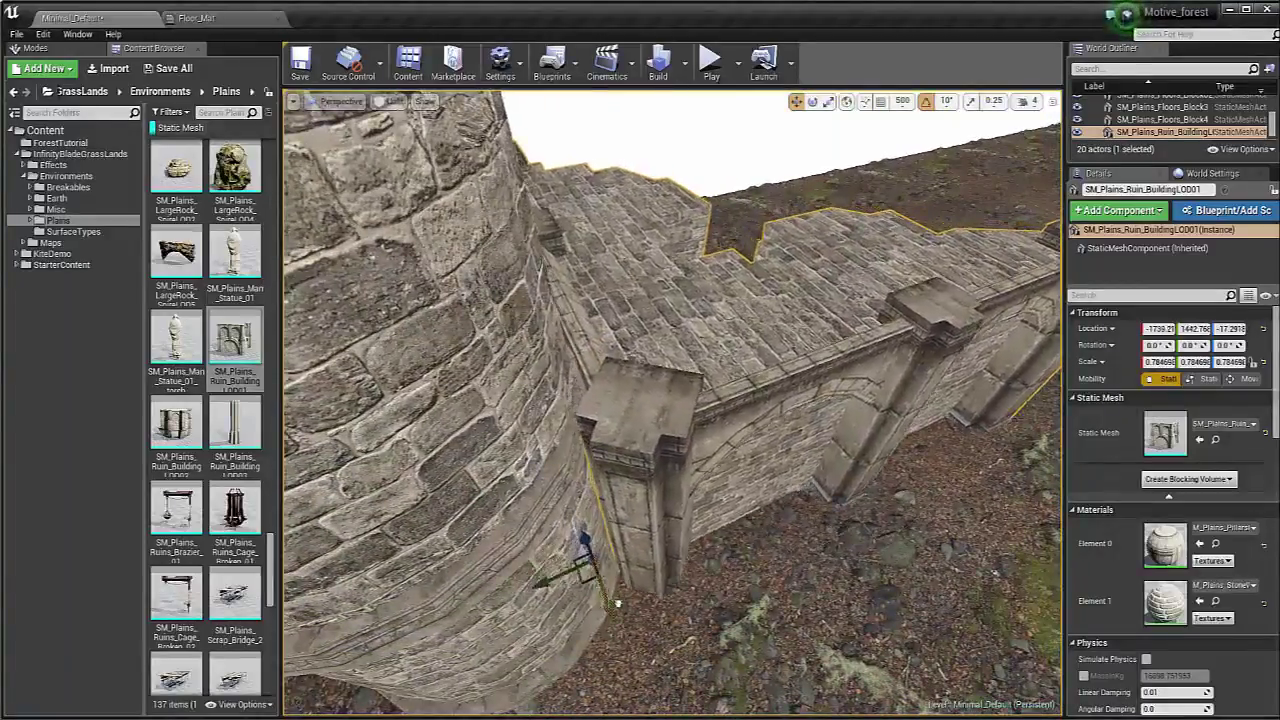
Duplicate the ruin building beside the tower and rotate the copy to -90° about its vertical axis.
right_drag(617, 603, 586, 566)
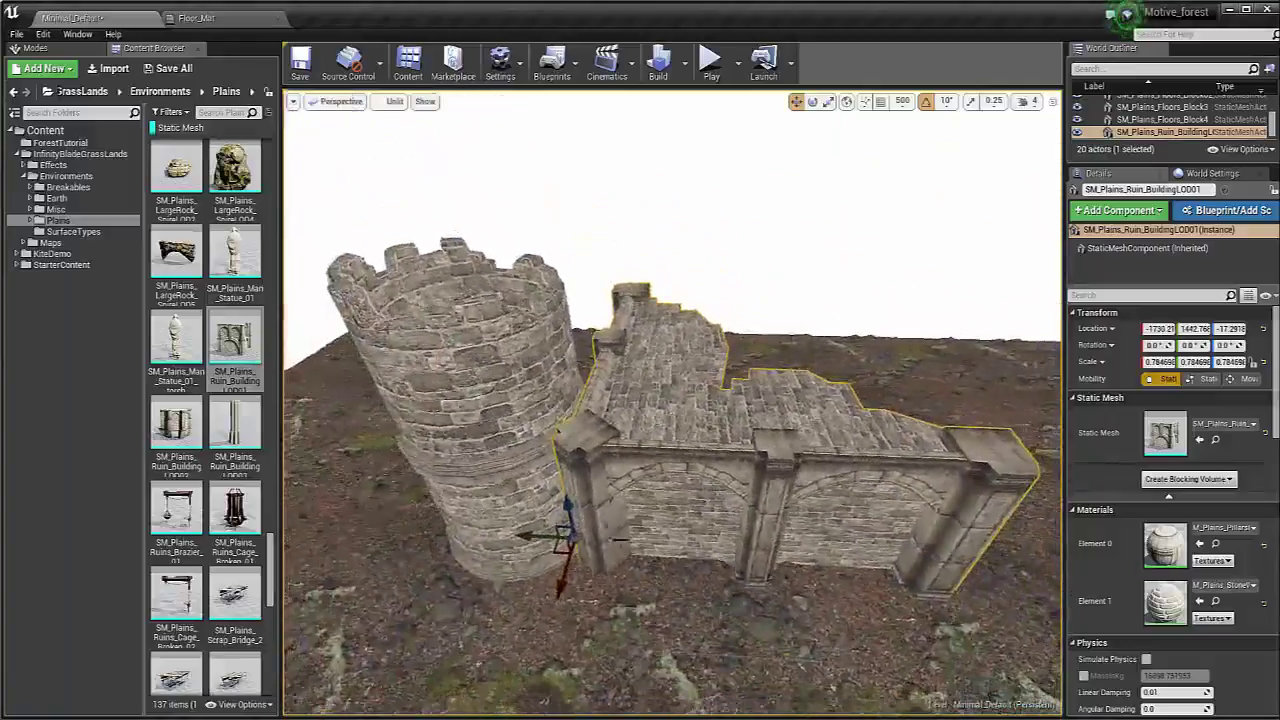
click(553, 428)
mouse_move(553, 428)
right_down()
mouse_move(562, 442)
mouse_move(575, 438)
mouse_move(550, 420)
mouse_move(572, 424)
right_up()
click(554, 428)
key(e)
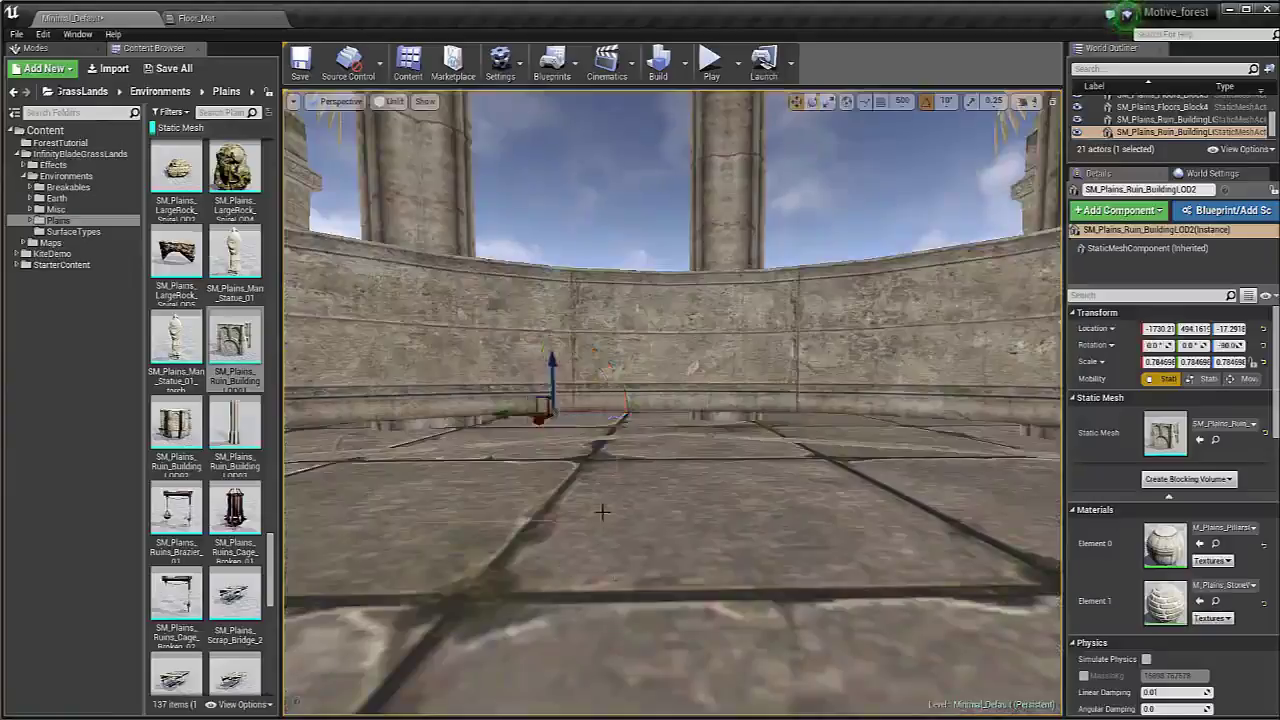
right_drag(602, 512, 620, 548)
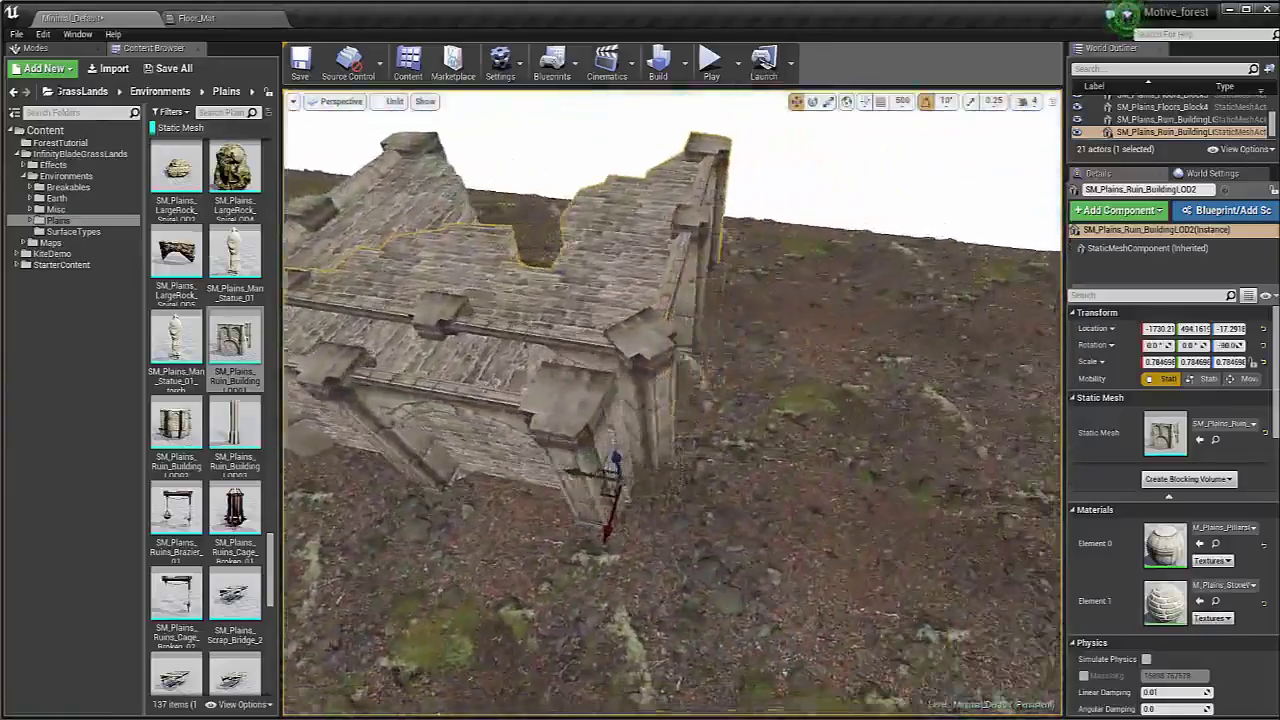
Move the rotated ruin building next to the first one, aligning their fronts at about X -1589, Y -371.
drag(587, 493, 848, 578)
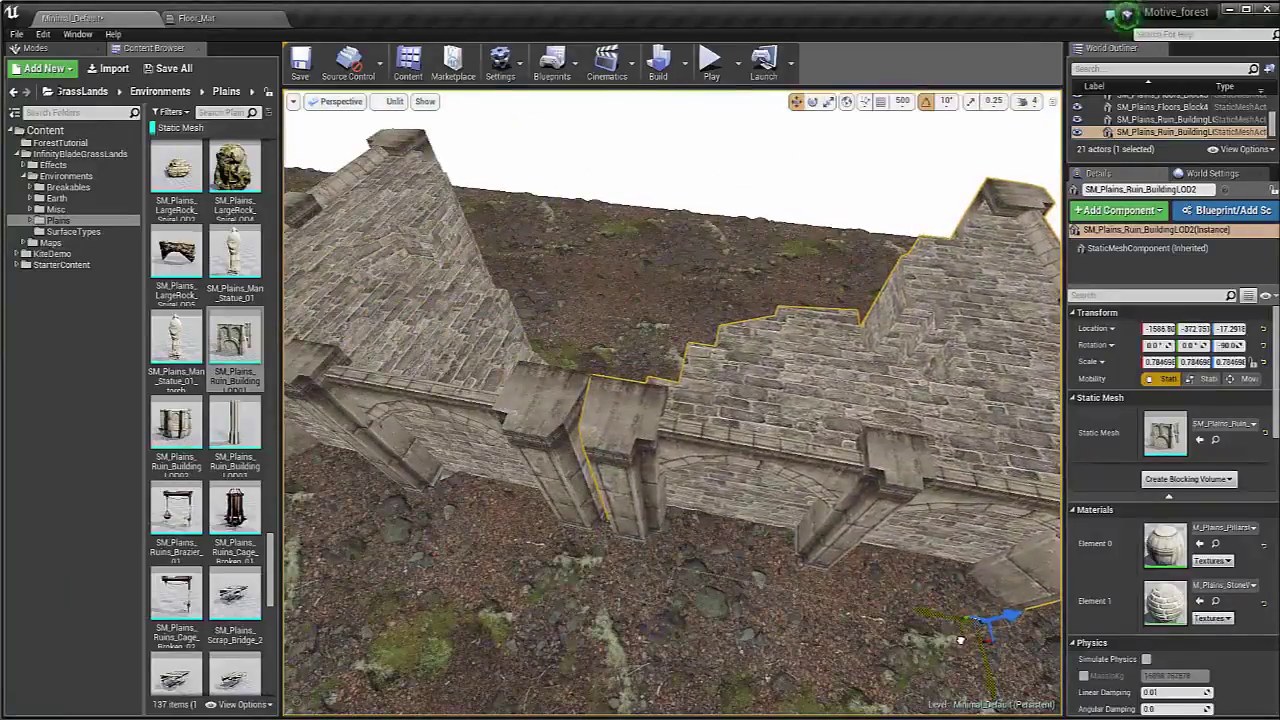
right_drag(958, 638, 900, 540)
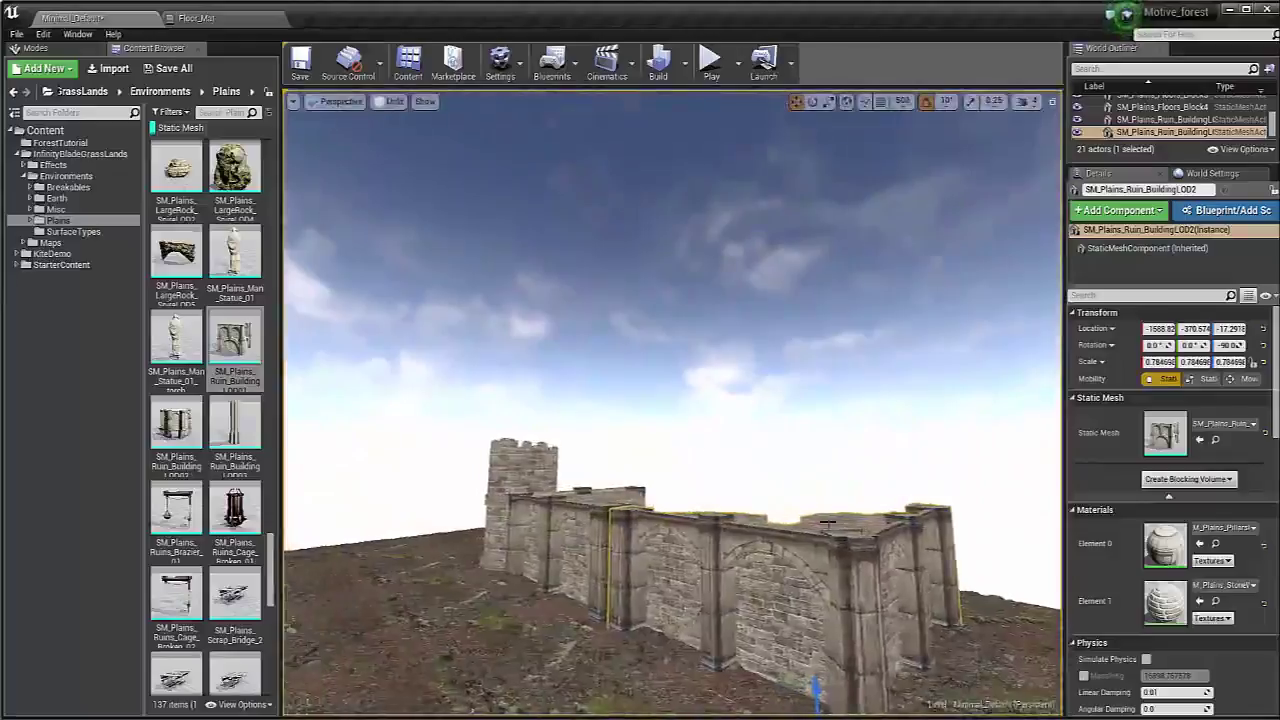
right_drag(687, 391, 735, 485)
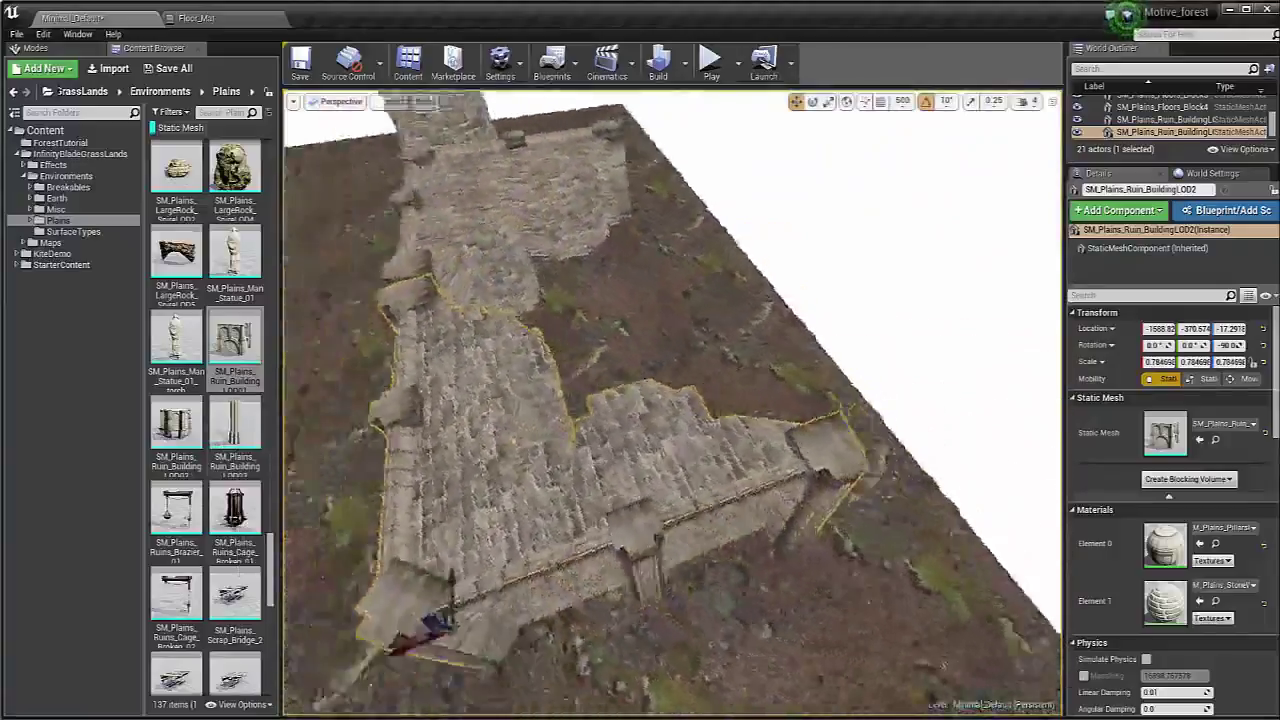
Place SM_Plains_Ruin_BuildingLOD03 on the rotated ruin building and scale it uniformly to about 0.357.
drag(766, 532, 747, 495)
key(r)
right_drag(746, 497, 730, 445)
drag(698, 502, 660, 535)
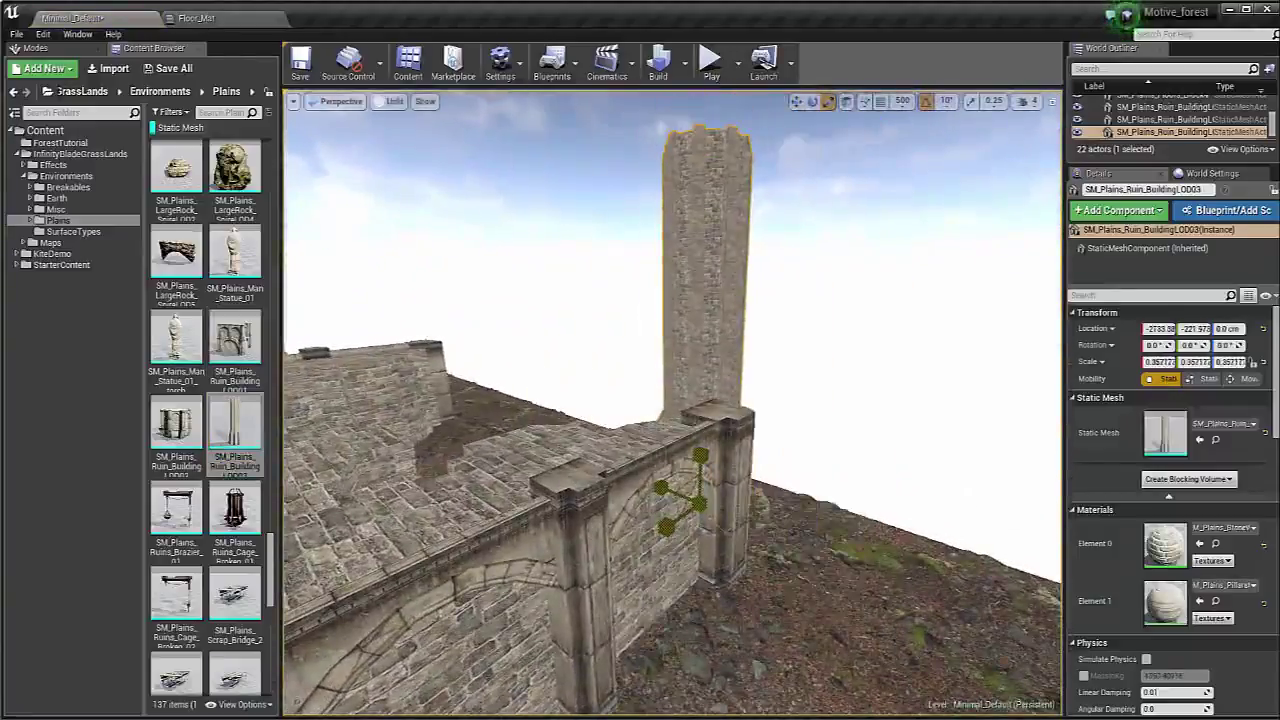
Turn the tall pillar about its vertical axis and fit it against the ruin building at about X -2594, Y -277.
right_drag(625, 426, 730, 415)
drag(628, 466, 612, 487)
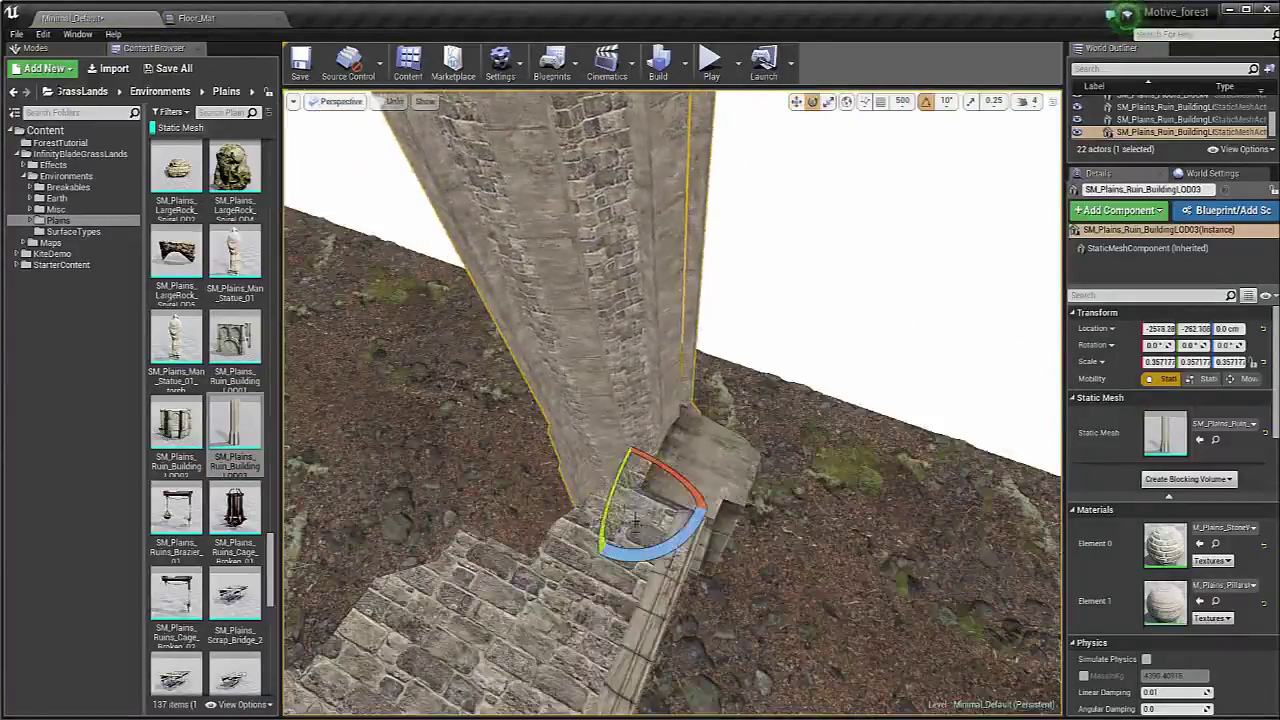
drag(655, 552, 678, 550)
drag(619, 487, 627, 484)
right_drag(627, 484, 685, 432)
key(s)
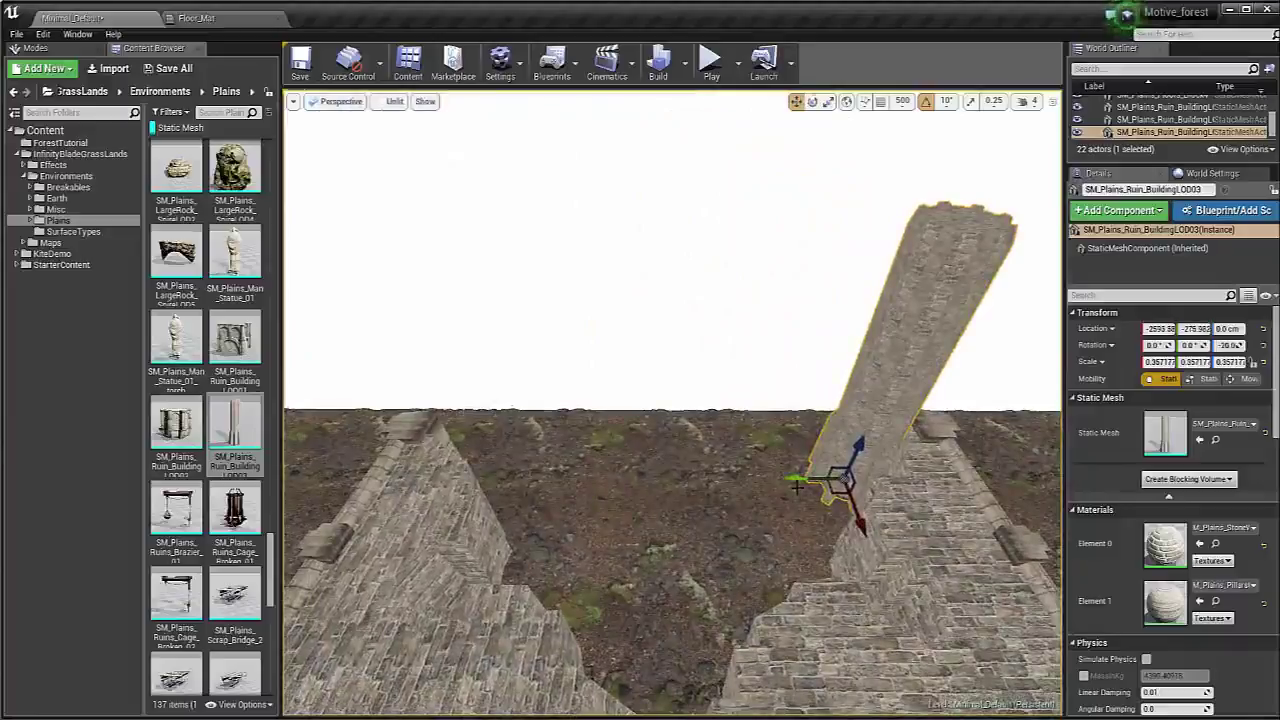
Duplicate the tall pillar onto the opposite ruin building at about Y 1208.
alt+drag(796, 483, 441, 480)
key(w)
right_drag(441, 480, 650, 556)
drag(664, 554, 662, 560)
key(d)
right_drag(662, 560, 515, 520)
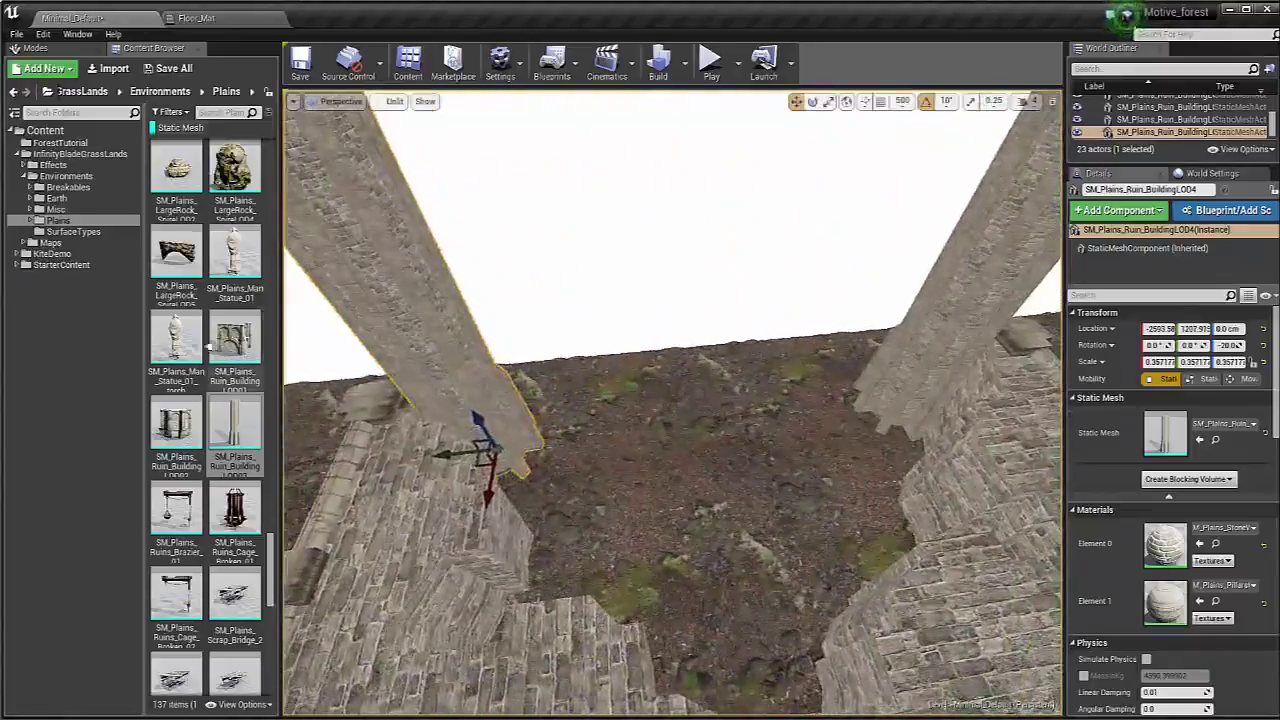
Place SM_Plains_CastleArch_02 in the gap between the ruin buildings and rotate it 90° about its vertical axis.
scroll(190, 362, down, 3)
scroll(188, 364, down, 5)
drag(271, 573, 748, 480)
drag(714, 562, 708, 572)
right_drag(708, 572, 652, 622)
key(e)
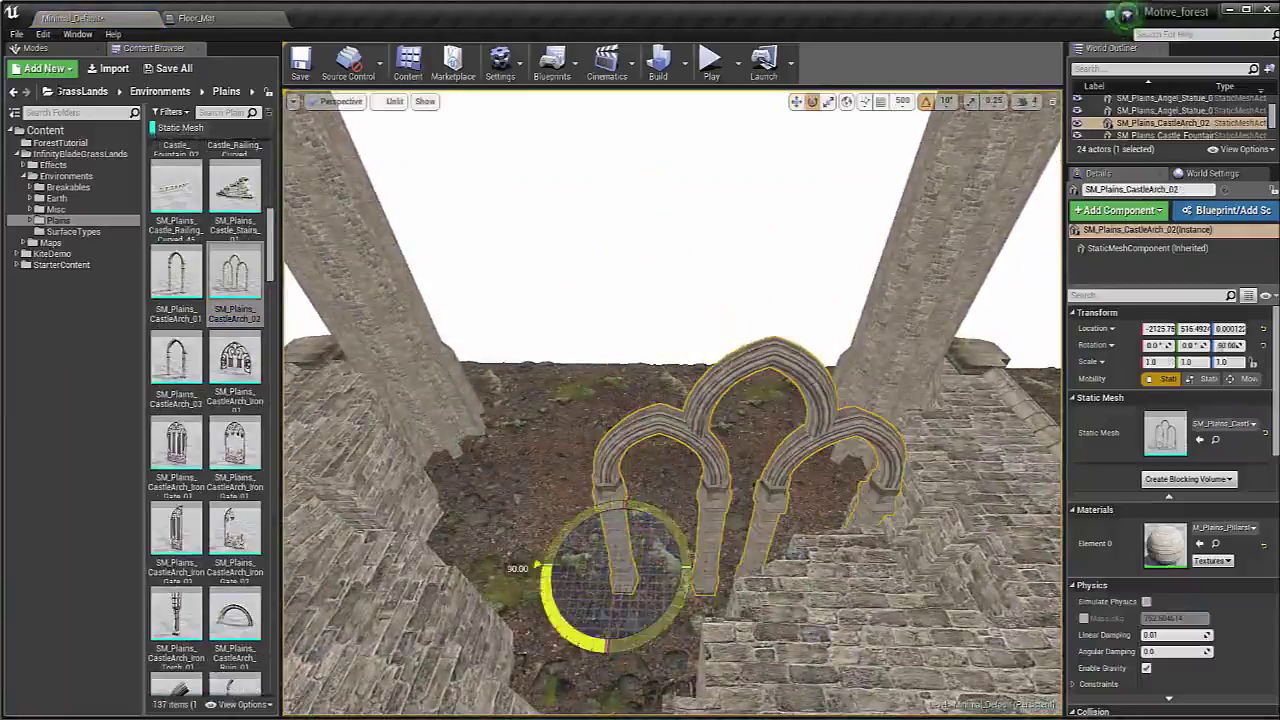
Move the triple arch back to about X -2622, Y 921 and scale it uniformly to about 1.32.
drag(547, 500, 495, 430)
key(s)
mouse_move(548, 470)
right_down()
mouse_move(548, 400)
mouse_move(535, 405)
mouse_move(548, 470)
right_up()
key(r)
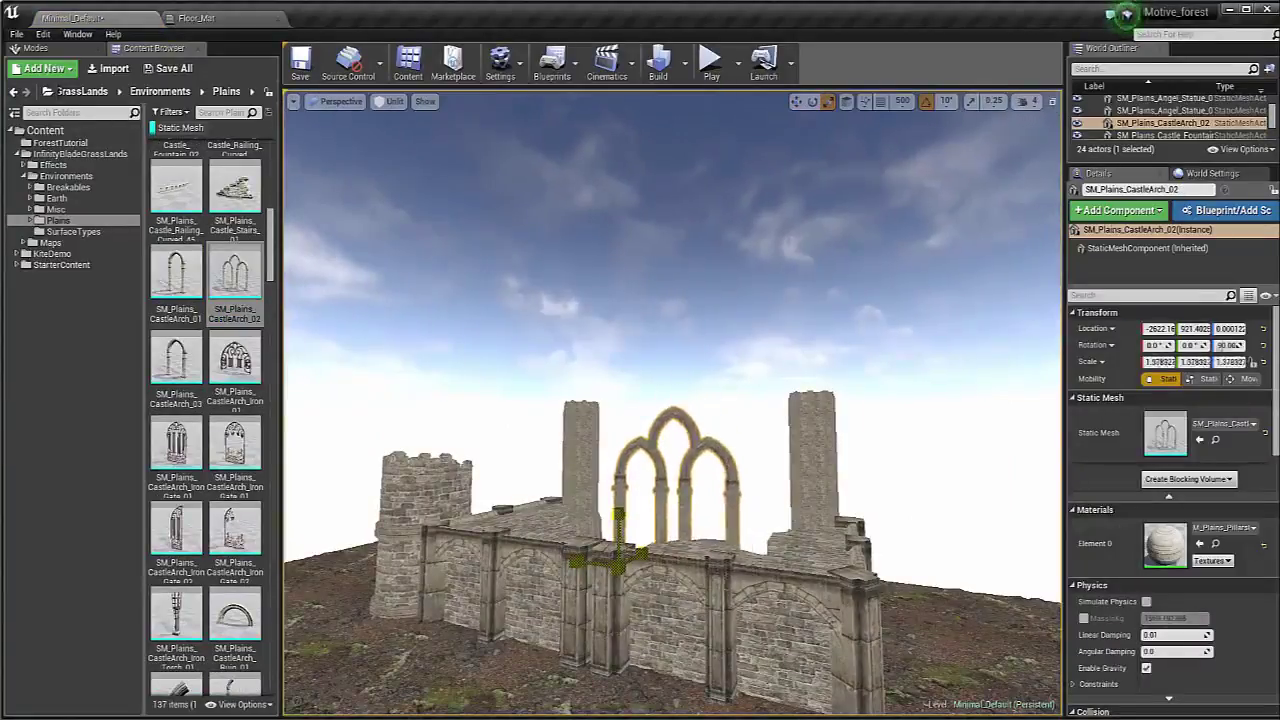
key(w)
right_drag(660, 400, 735, 445)
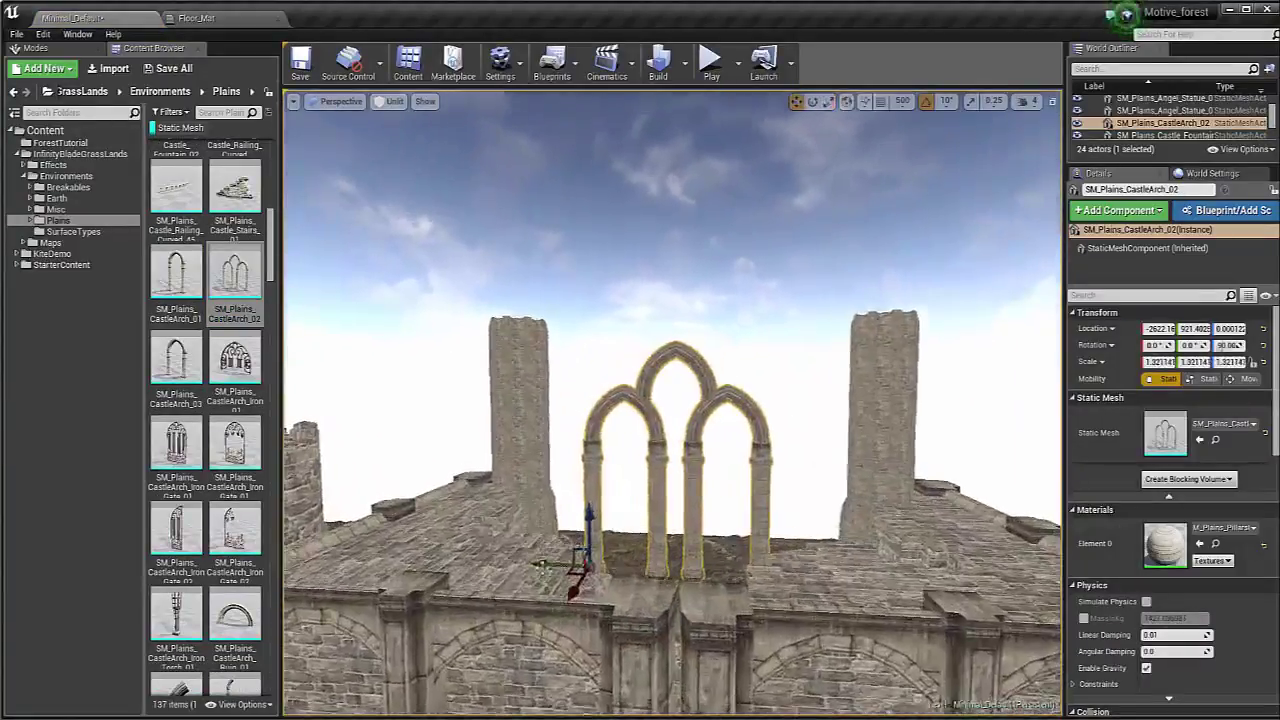
Centre the triple arch between the two tall pillars at about X -2603, Y 873.
key(w)
right_drag(640, 400, 550, 475)
mouse_move(542, 598)
mouse_down()
mouse_move(576, 580)
mouse_move(541, 606)
mouse_up()
key(s)
right_drag(560, 560, 645, 555)
key(a)
key(w)
Place SM_Plains_CastleWall_Curved_Ruin_01 behind the round ruined tower at about X -2655, Y 1696.
scroll(217, 441, down, 3)
scroll(205, 400, down, 4)
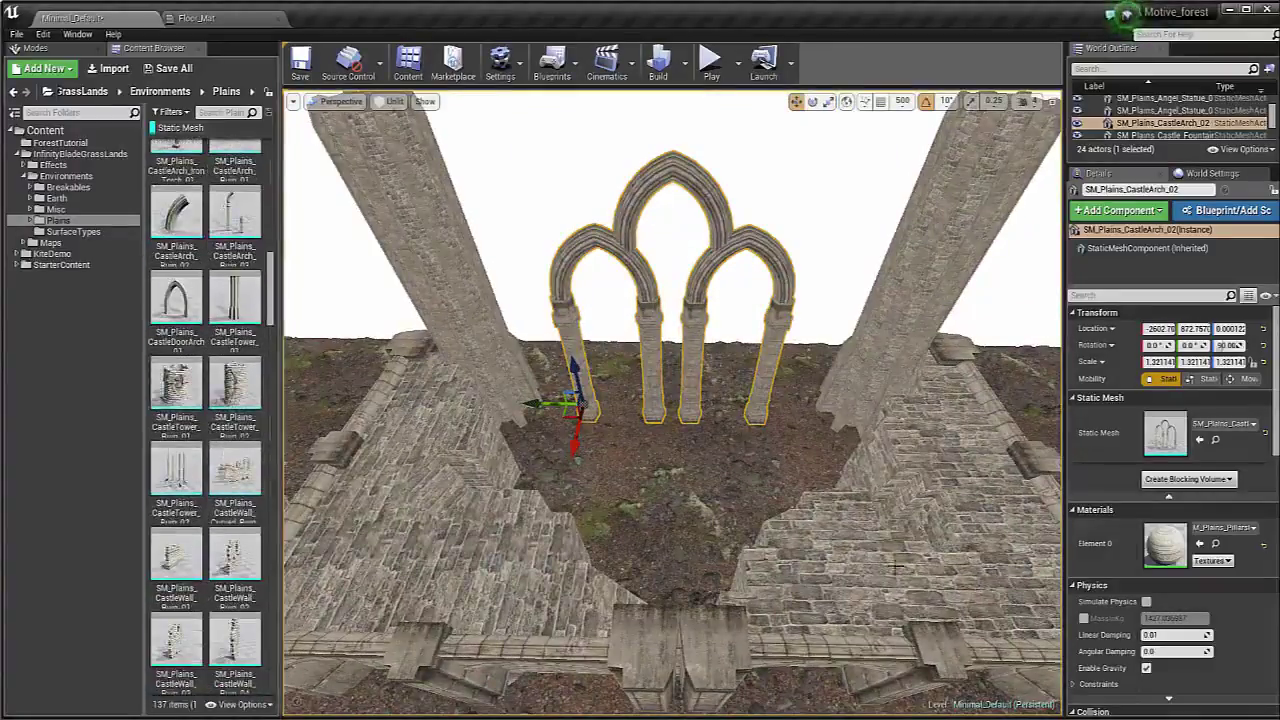
key(a)
mouse_move(430, 463)
right_down()
mouse_move(395, 475)
mouse_move(430, 468)
right_up()
drag(230, 462, 755, 362)
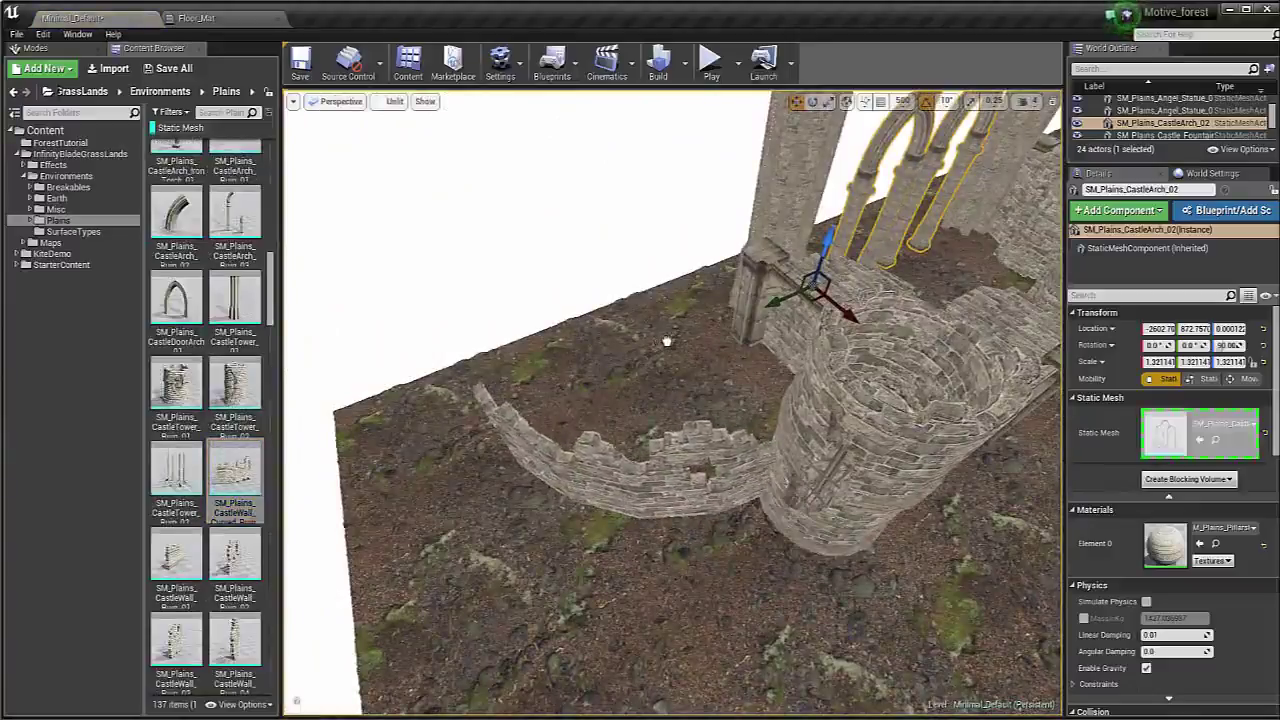
drag(666, 342, 666, 344)
mouse_move(666, 344)
right_down()
mouse_move(690, 365)
mouse_move(680, 325)
mouse_move(660, 310)
mouse_move(672, 350)
mouse_move(660, 352)
right_up()
key(w)
key(d)
key(s)
key(d)
Try SM_Plains_Scrap_Bridge02 and SM_Plains_Scrap_Bridge03 over the gap between the ruin buildings, deleting each one.
scroll(243, 403, down, 5)
scroll(243, 405, down, 2)
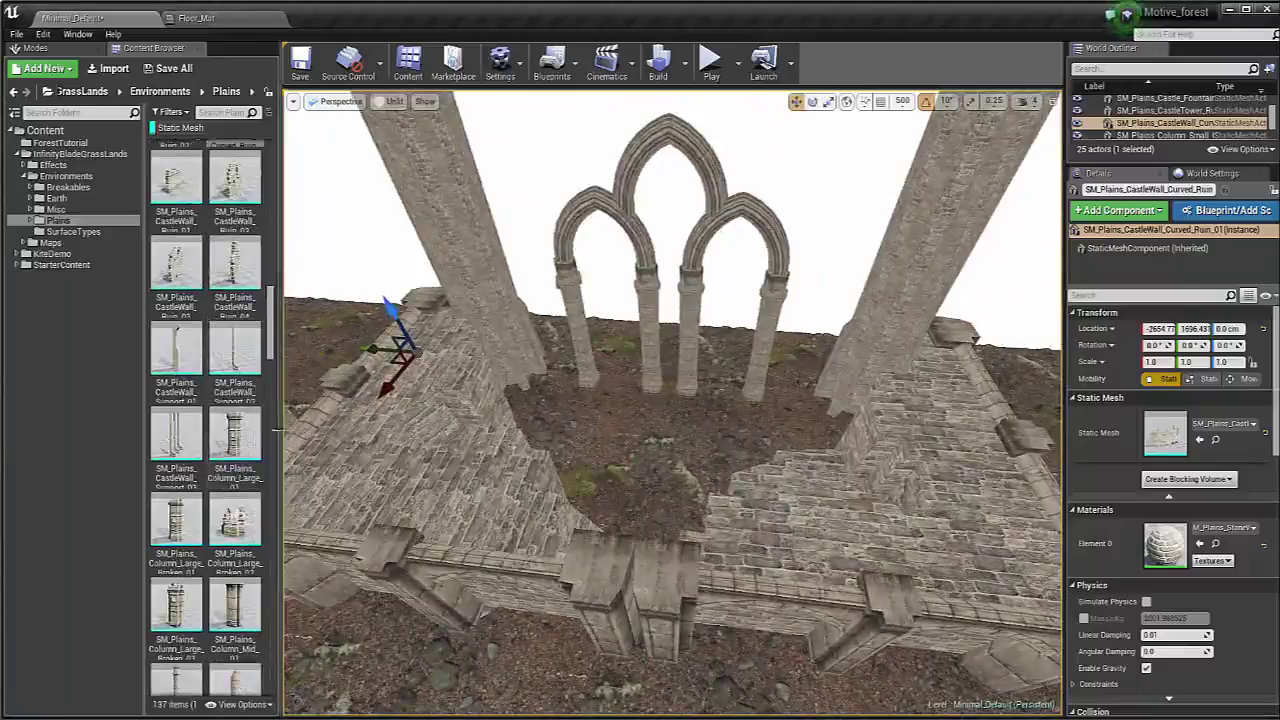
scroll(256, 386, down, 10)
scroll(256, 386, down, 8)
scroll(254, 408, down, 4)
scroll(242, 450, down, 8)
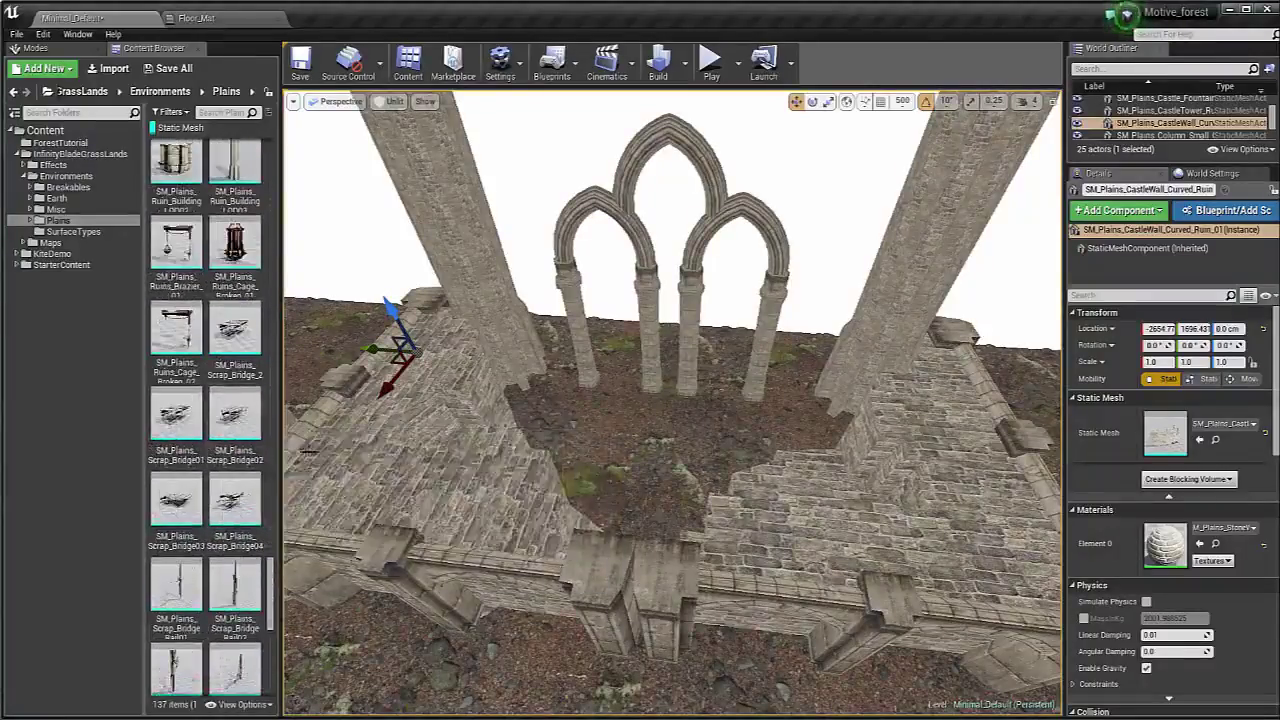
drag(216, 408, 644, 318)
key(Delete)
drag(188, 508, 689, 465)
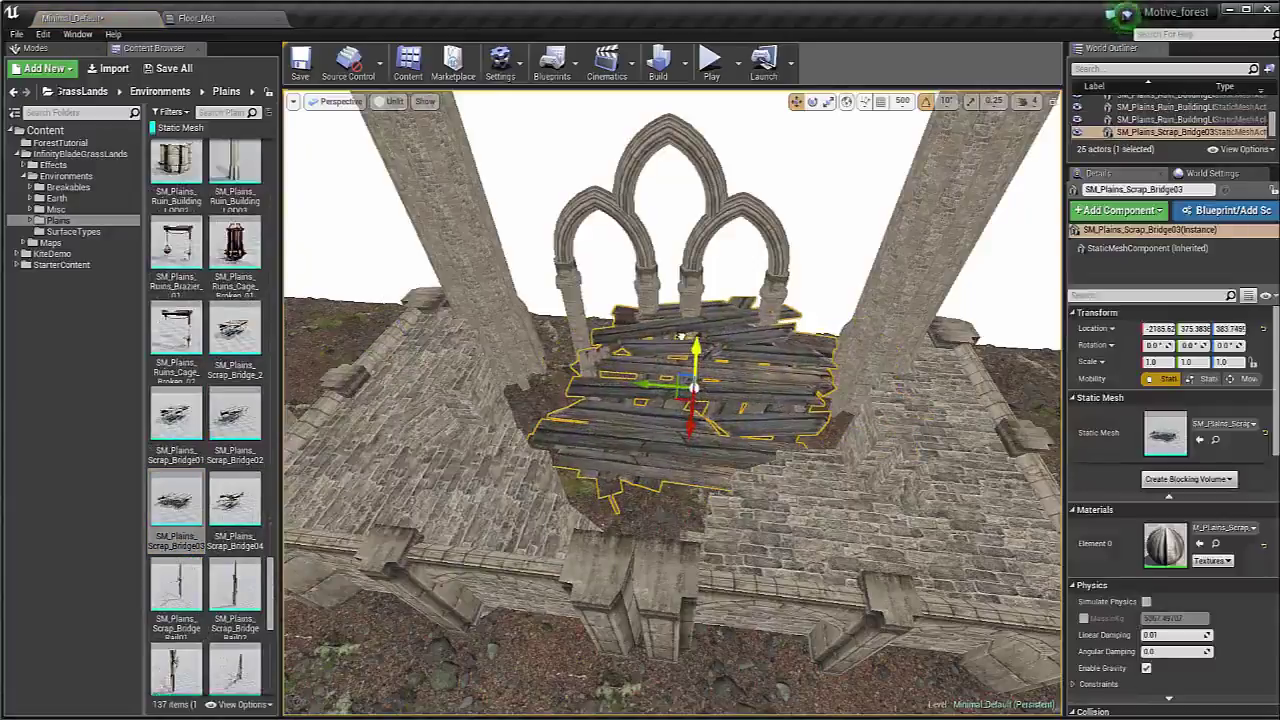
key(Delete)
Place SM_Plains_Scrap_Bridge_2 across the gap in front of the arches and scale it uniformly to about 1.31.
drag(231, 336, 620, 386)
right_drag(620, 386, 705, 395)
drag(466, 400, 414, 426)
right_drag(414, 426, 380, 436)
key(r)
drag(531, 416, 533, 376)
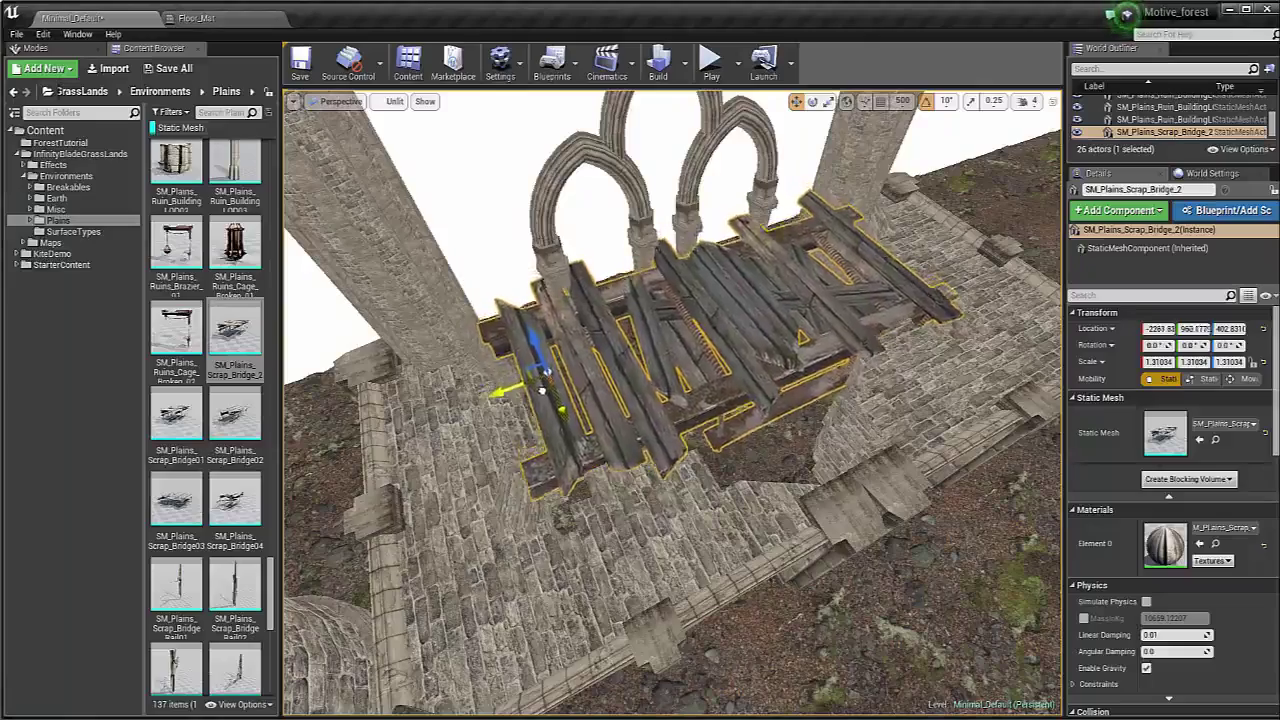
right_drag(513, 411, 546, 394)
Stretch the scrap bridge to about 1.43 in Y and position it over the gap at about X -2173, Y 1034.
key(r)
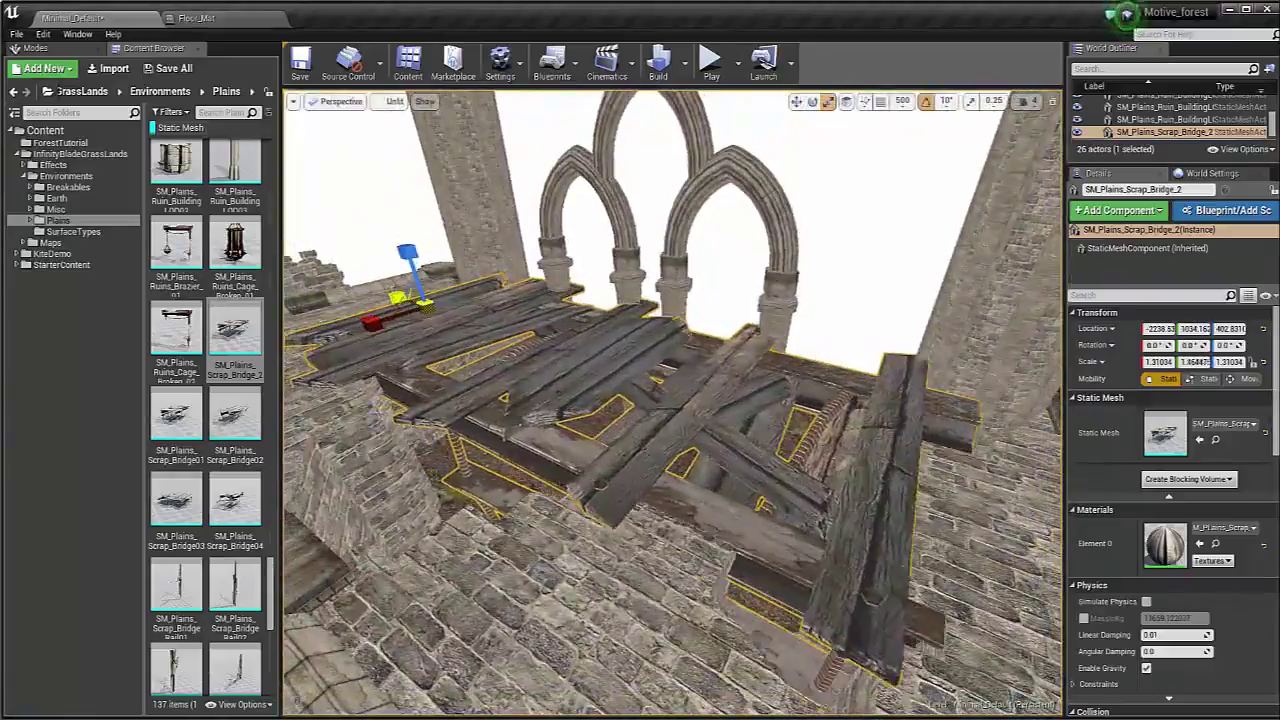
right_drag(398, 295, 536, 338)
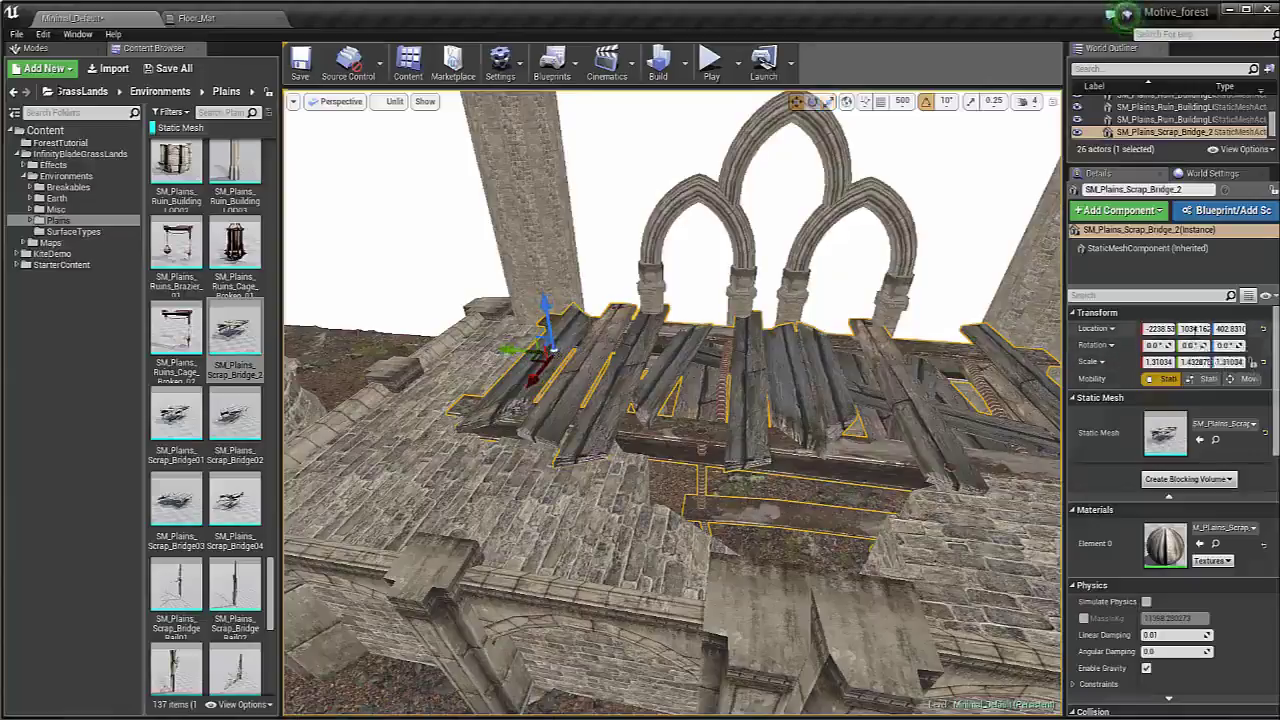
right_drag(553, 349, 515, 335)
right_drag(760, 375, 780, 347)
drag(623, 365, 620, 366)
right_drag(620, 366, 630, 414)
Place SM_Plains_Angel_Statue_01 on the roof corner of the rotated ruin building and scale it uniformly to about 0.514.
scroll(231, 488, down, 5)
scroll(231, 488, down, 3)
drag(271, 630, 288, 172)
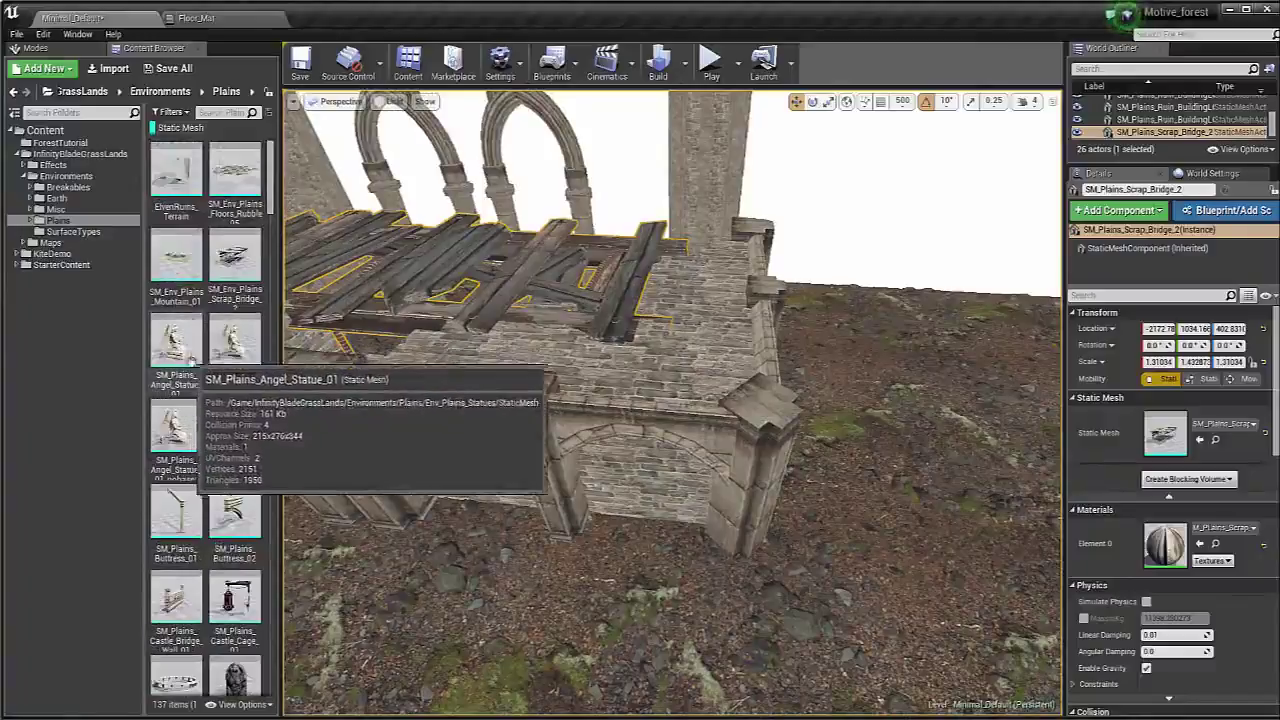
drag(188, 357, 656, 378)
drag(680, 510, 673, 374)
mouse_move(712, 412)
right_down()
mouse_move(862, 412)
mouse_move(712, 412)
right_up()
key(w)
drag(720, 468, 696, 498)
key(r)
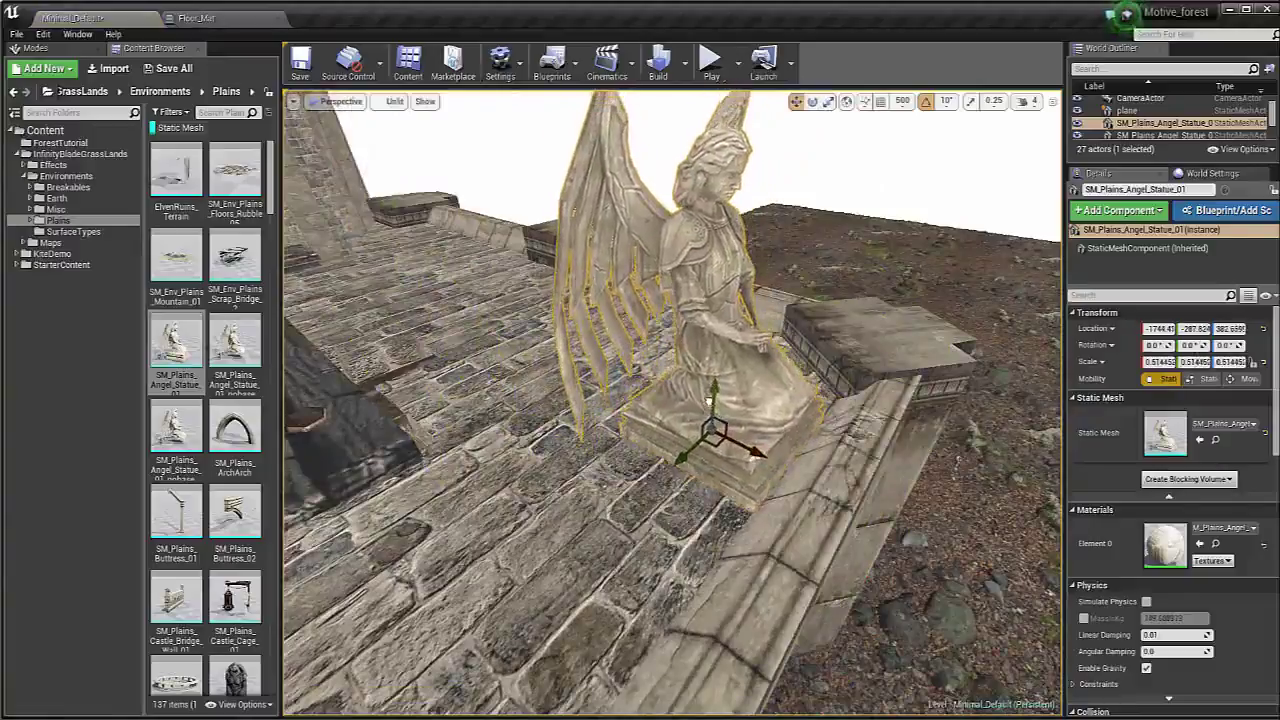
Settle the angel statue on the front roof edge at about X -1744, Y -317, Z 386.
key(s)
right_drag(768, 393, 620, 413)
key(w)
key(d)
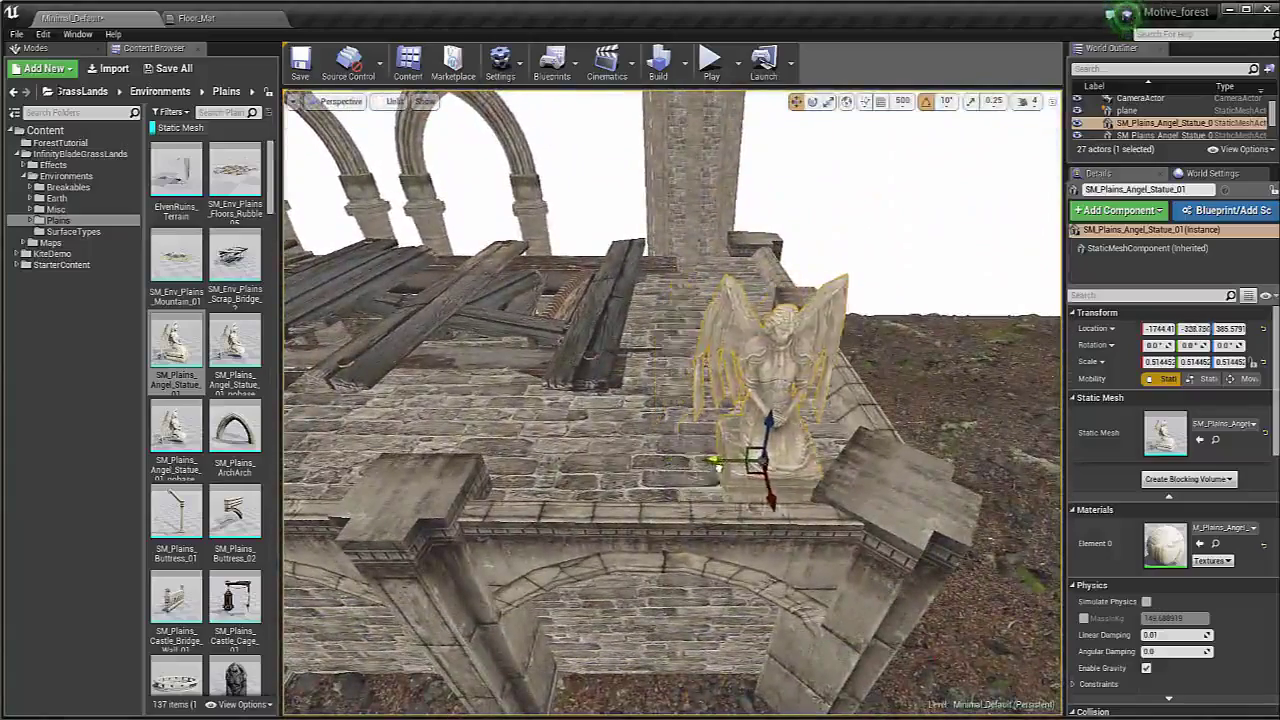
drag(708, 462, 706, 462)
key(s)
right_drag(706, 458, 635, 490)
key(w)
key(d)
key(s)
key(e)
key(s)
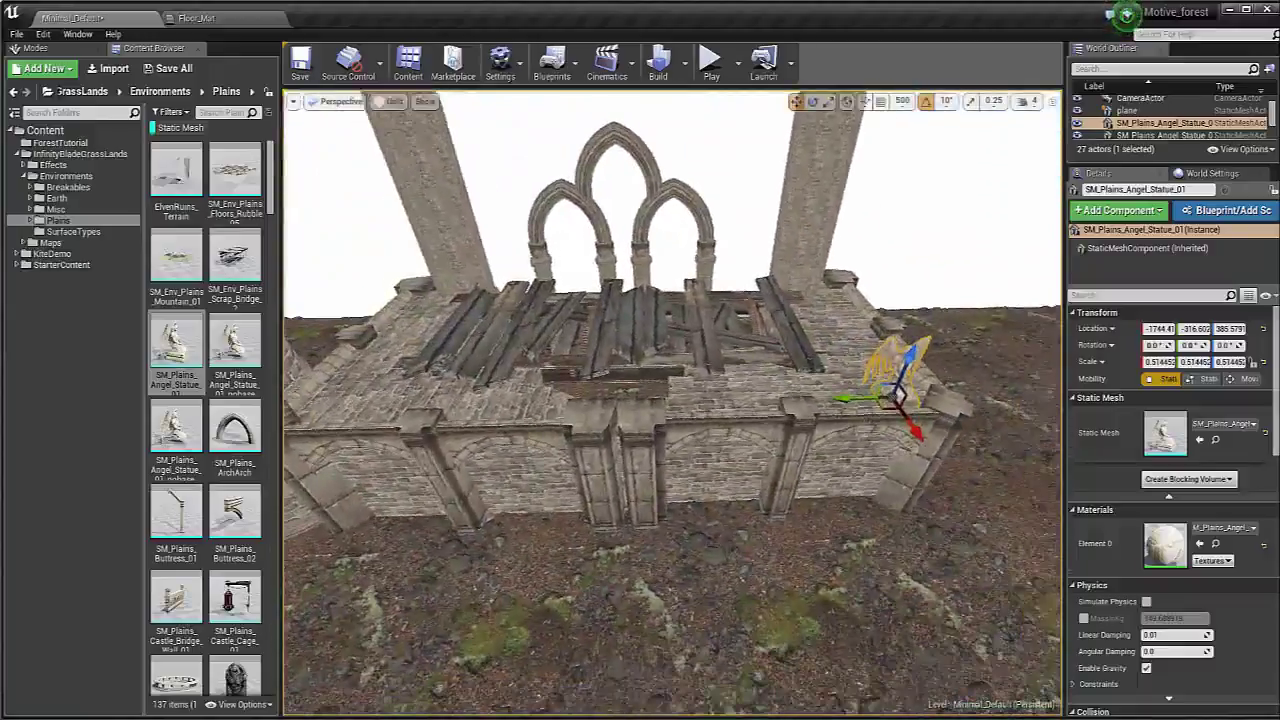
Duplicate the angel statue onto the other building's roof near the round tower, at about X -1730, Y 1226.
alt+drag(845, 398, 366, 417)
key(w)
right_drag(366, 417, 298, 442)
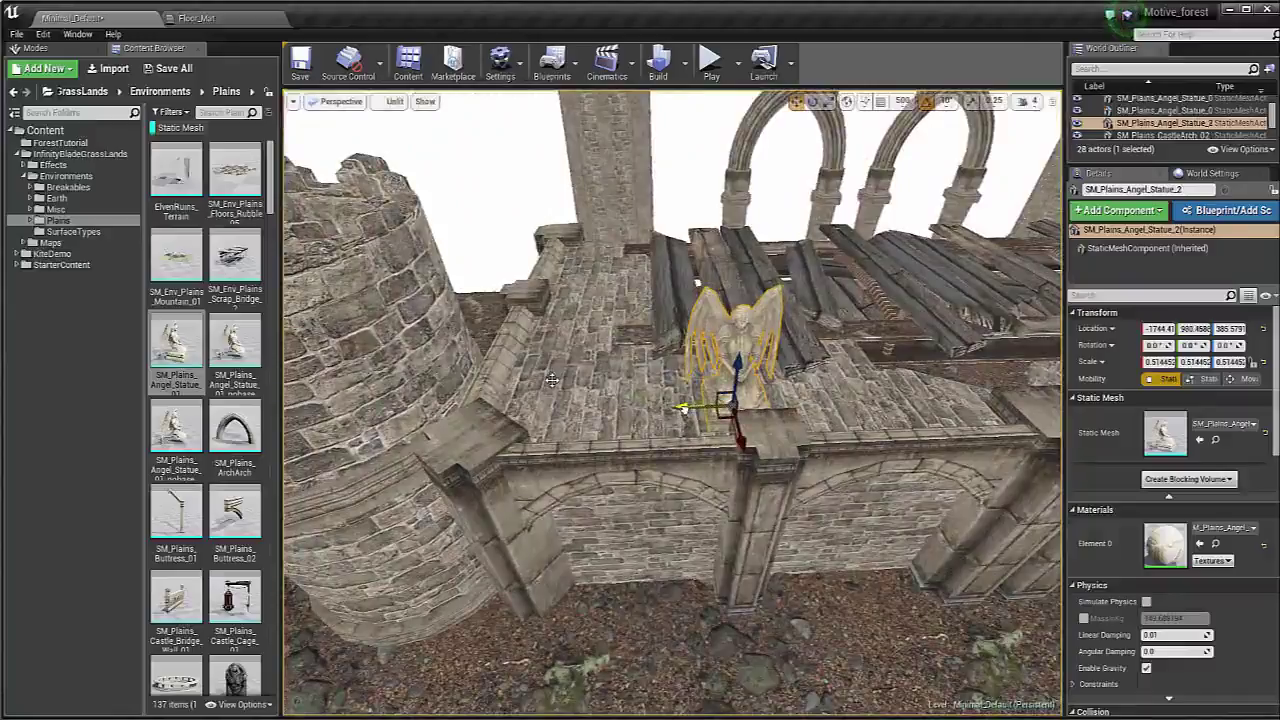
drag(683, 408, 430, 425)
right_drag(430, 425, 400, 440)
key(w)
drag(590, 396, 584, 412)
key(s)
right_drag(584, 412, 520, 530)
key(d)
key(s)
key(w)
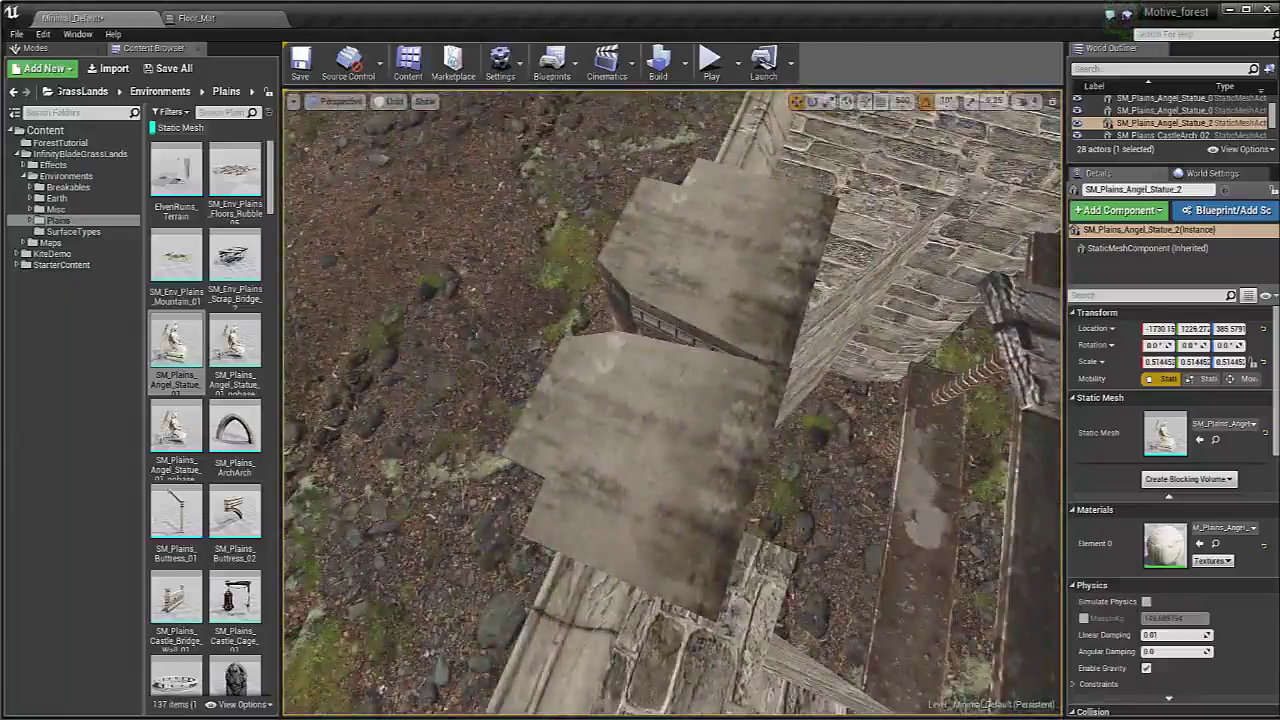
key(s)
Try SM_Plains_ArchArch turned to face forward above the two middle columns, and delete it.
right_drag(520, 530, 671, 402)
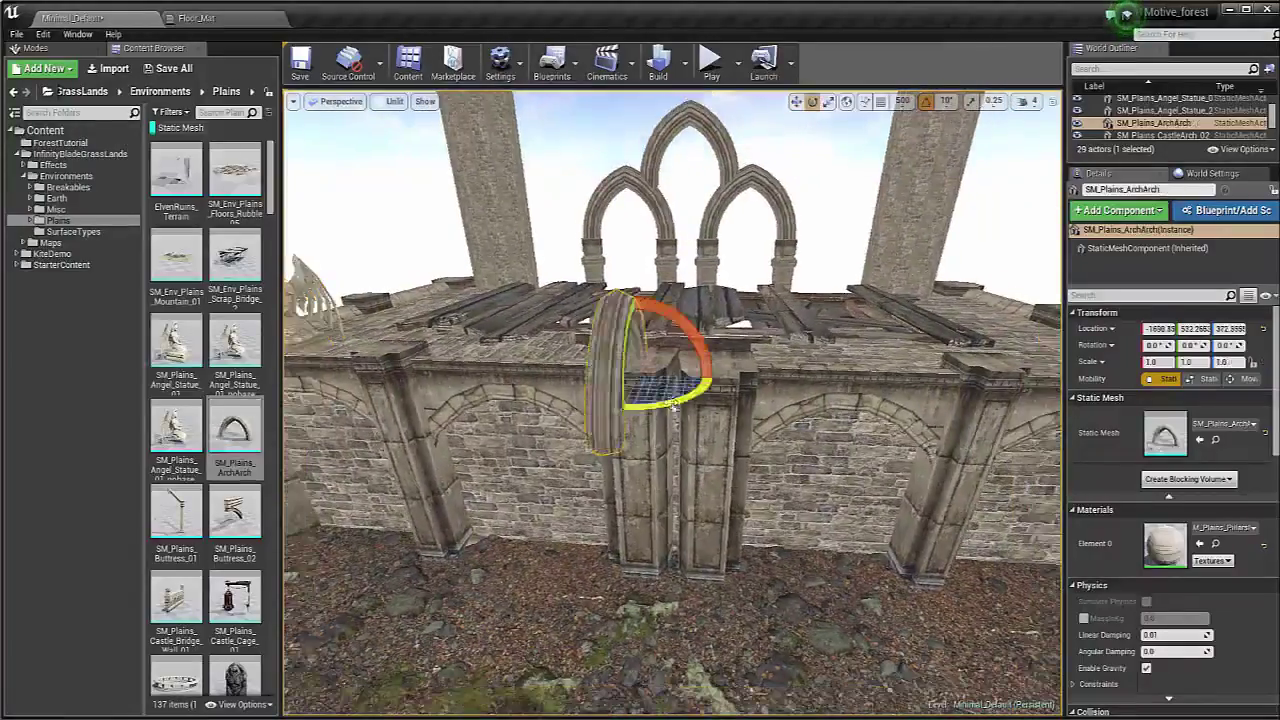
drag(660, 395, 701, 385)
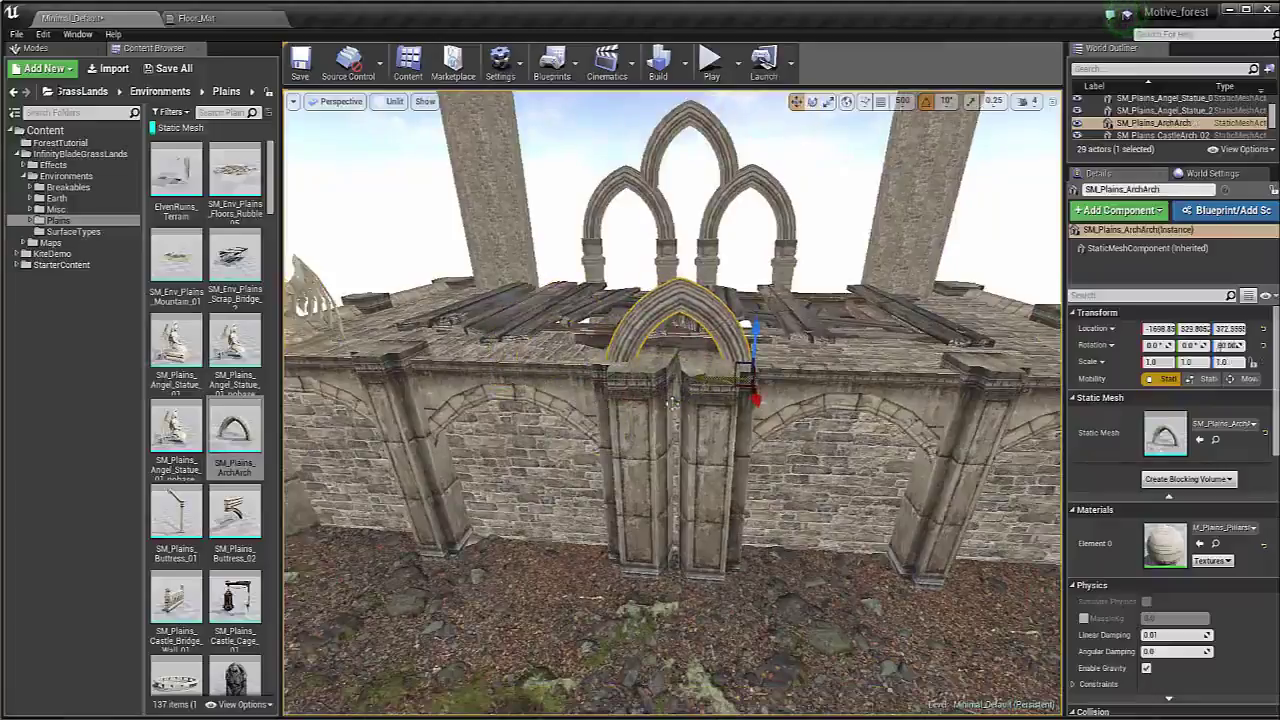
key(Delete)
Save all modified content: the plane mesh, Floor_Mat and the Minimal_Default level.
right_drag(690, 338, 664, 337)
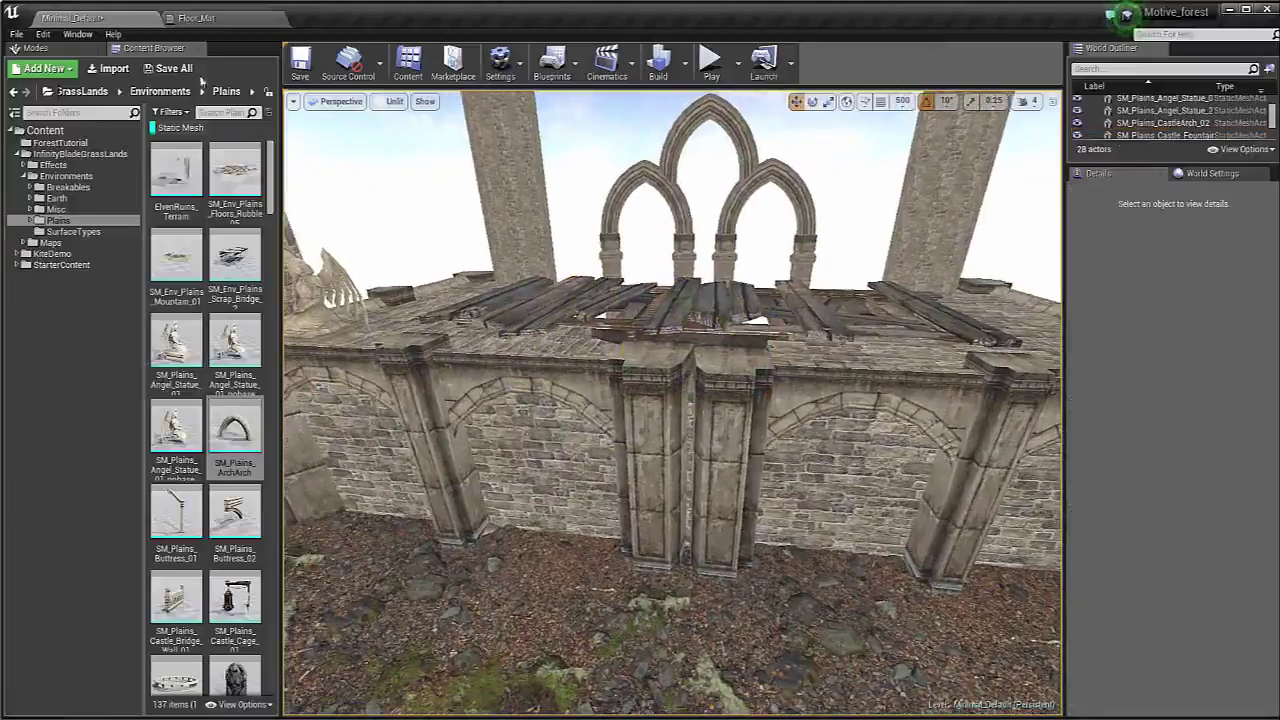
click(155, 70)
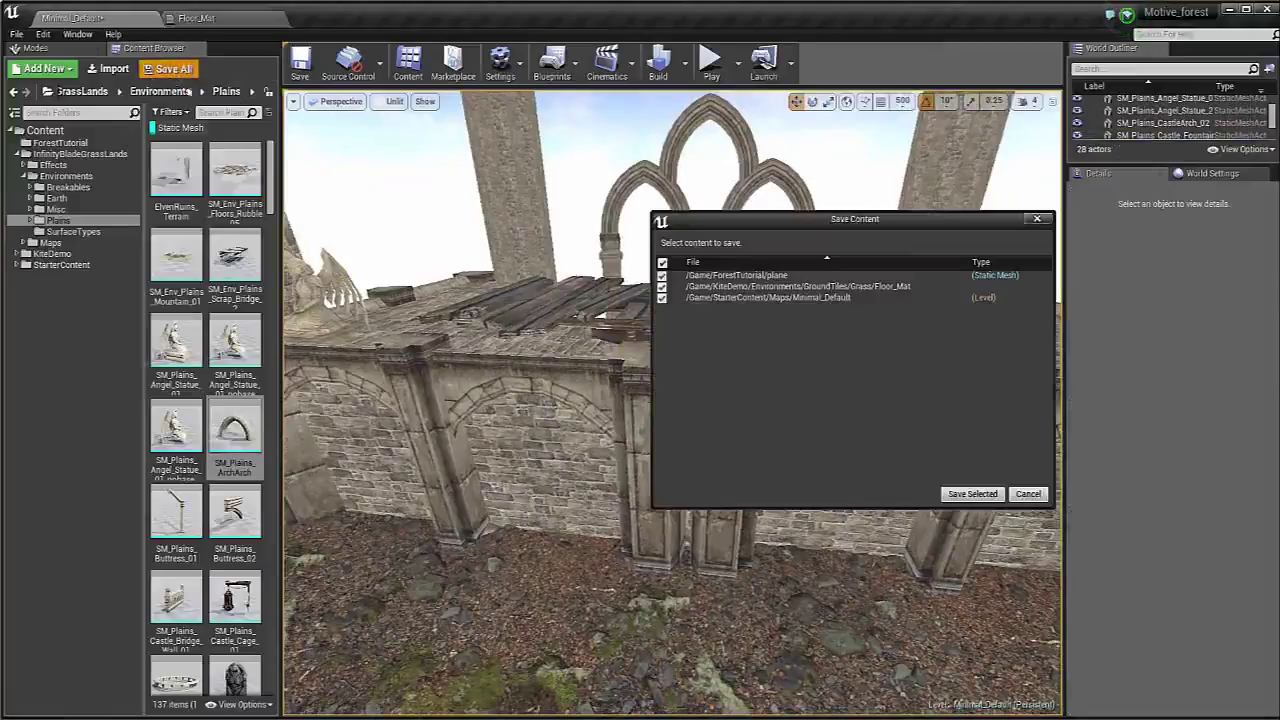
click(974, 496)
Place SM_Plains_Wall_Straight_01 at the outer rear corner of the ruin building and scale it uniformly to about 0.68.
drag(269, 206, 301, 693)
mouse_move(420, 549)
right_down()
mouse_move(540, 566)
mouse_move(440, 548)
mouse_move(385, 555)
mouse_move(410, 556)
right_up()
drag(226, 568, 624, 480)
key(r)
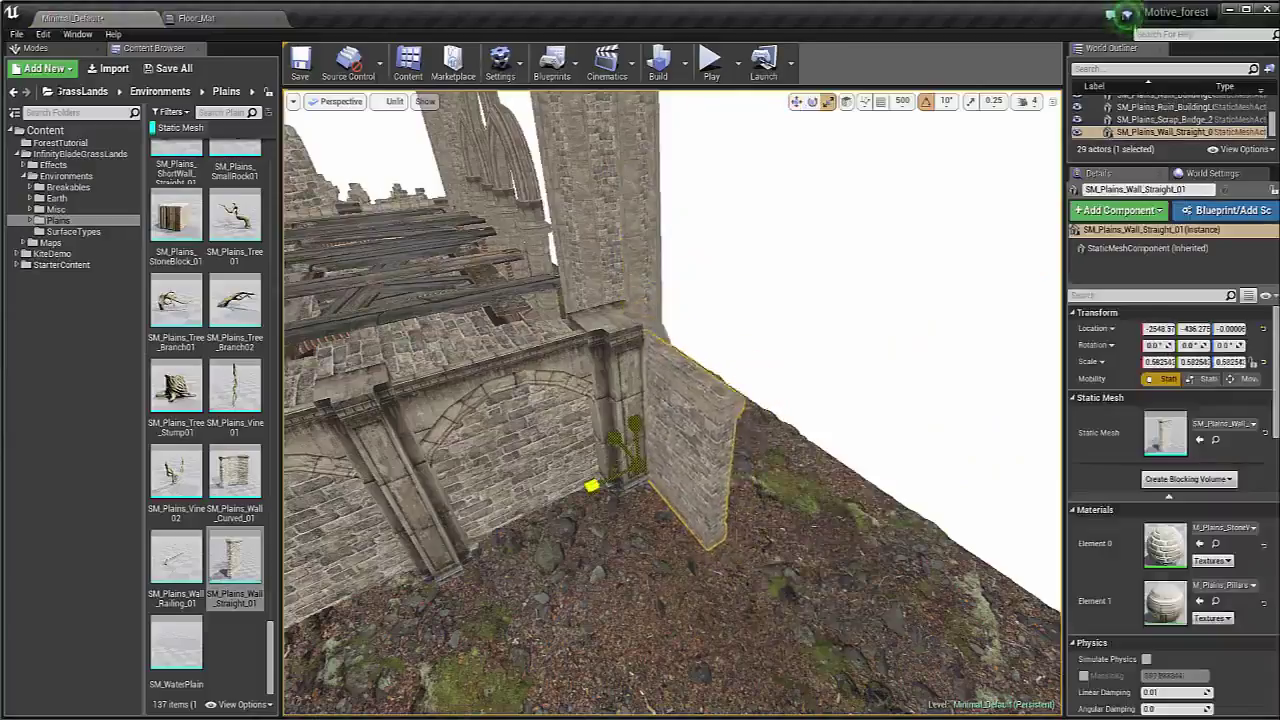
click(622, 478)
click(702, 432)
Fit the straight wall's end against the ruin building's corner column beside the tall pillar.
key(w)
right_drag(702, 432, 680, 525)
drag(606, 487, 591, 477)
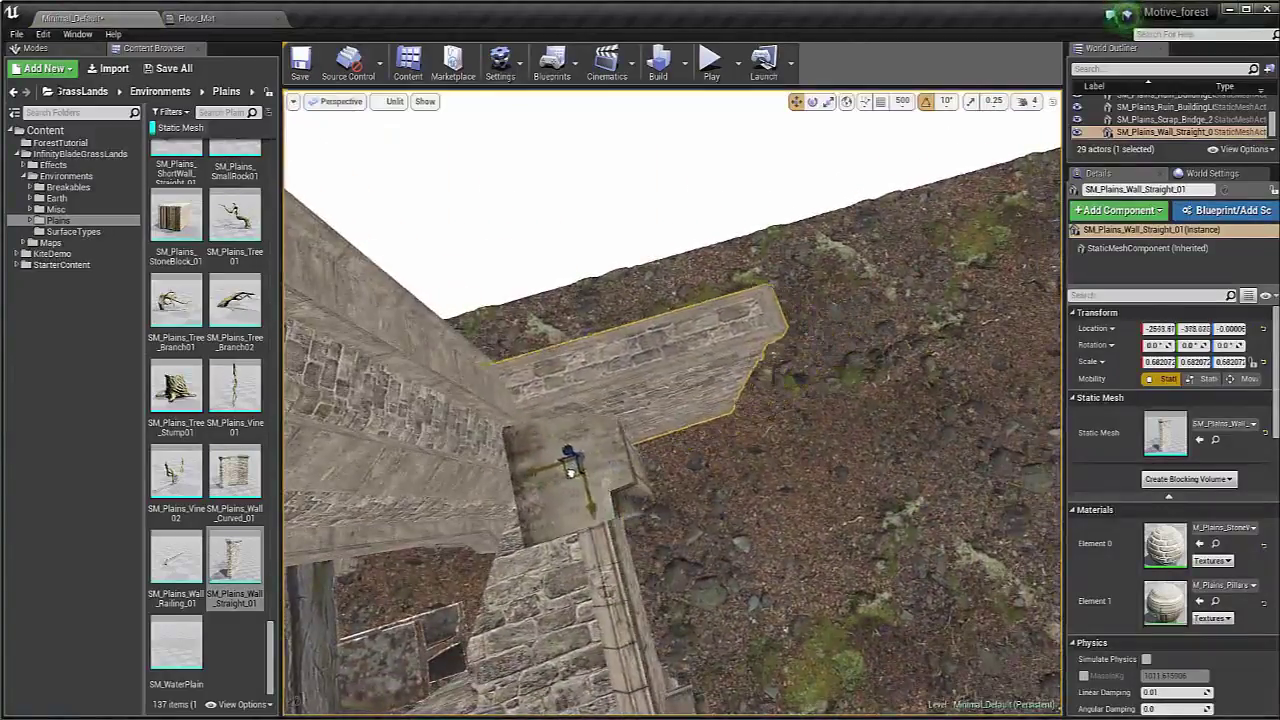
Extend the background wall with two copies of the straight wall placed end to end in line with it.
right_drag(580, 461, 580, 390)
alt+drag(417, 612, 583, 620)
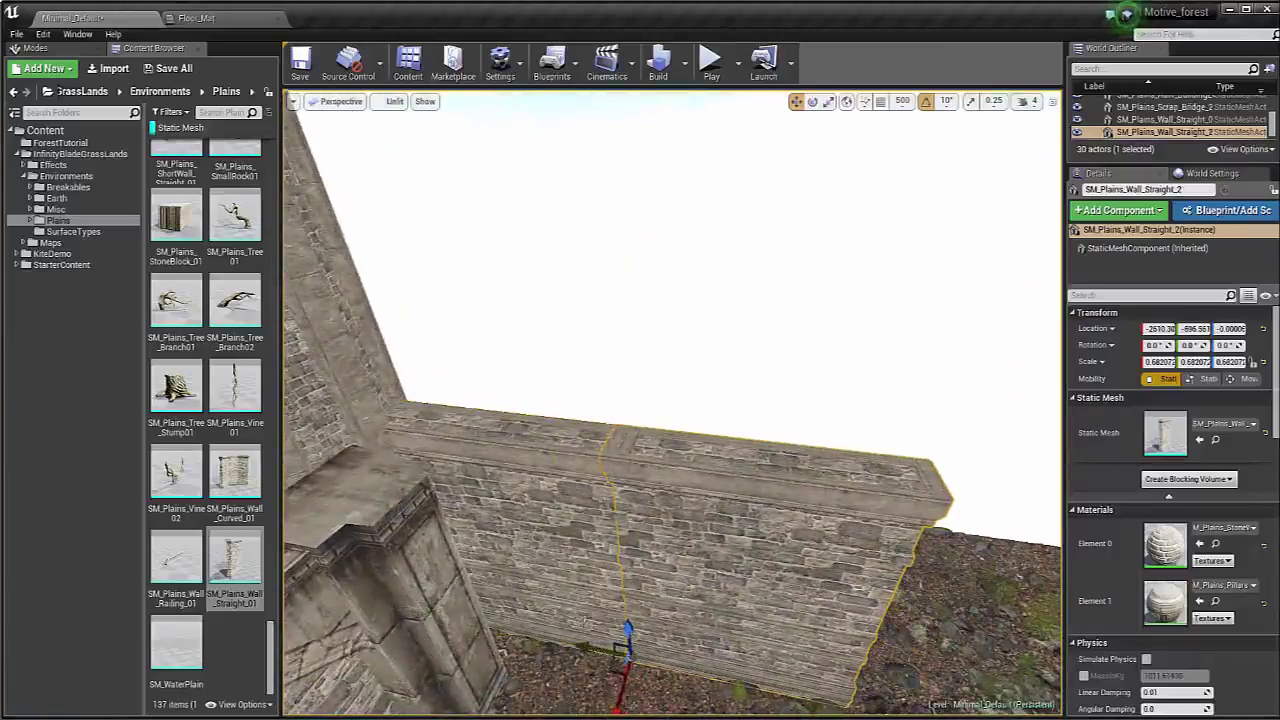
drag(411, 611, 795, 648)
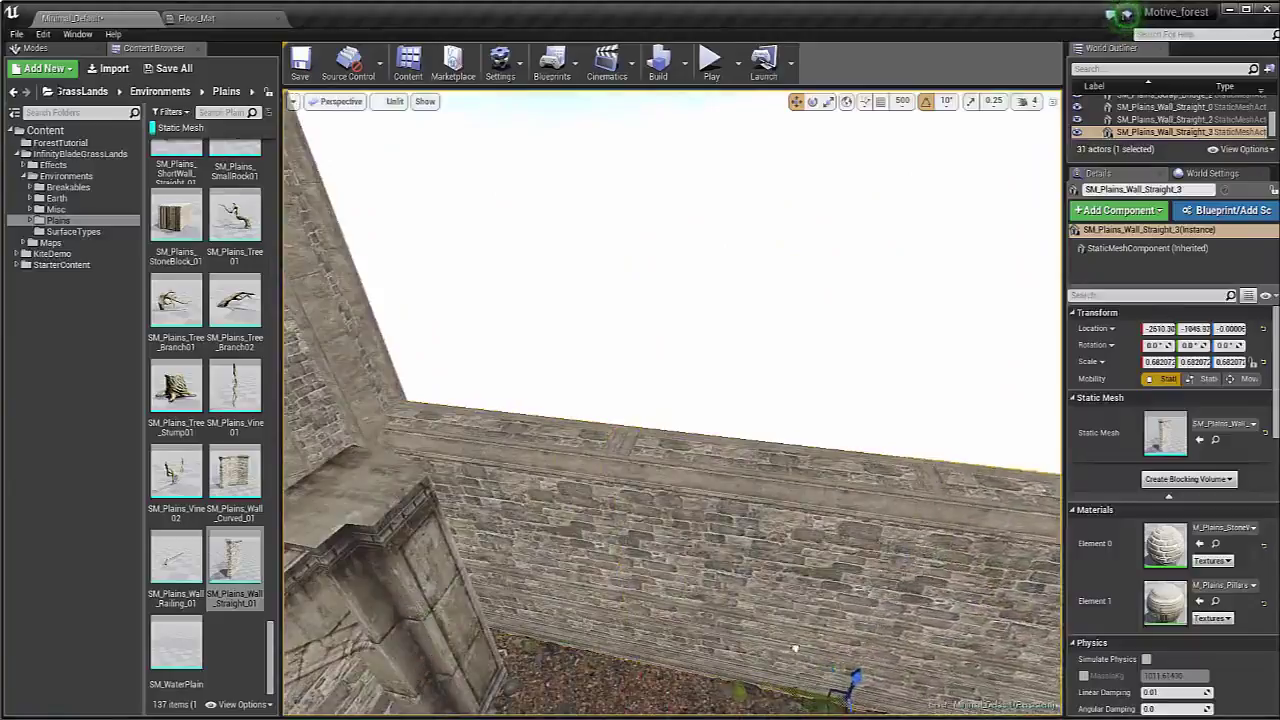
right_drag(700, 450, 695, 500)
drag(606, 575, 670, 458)
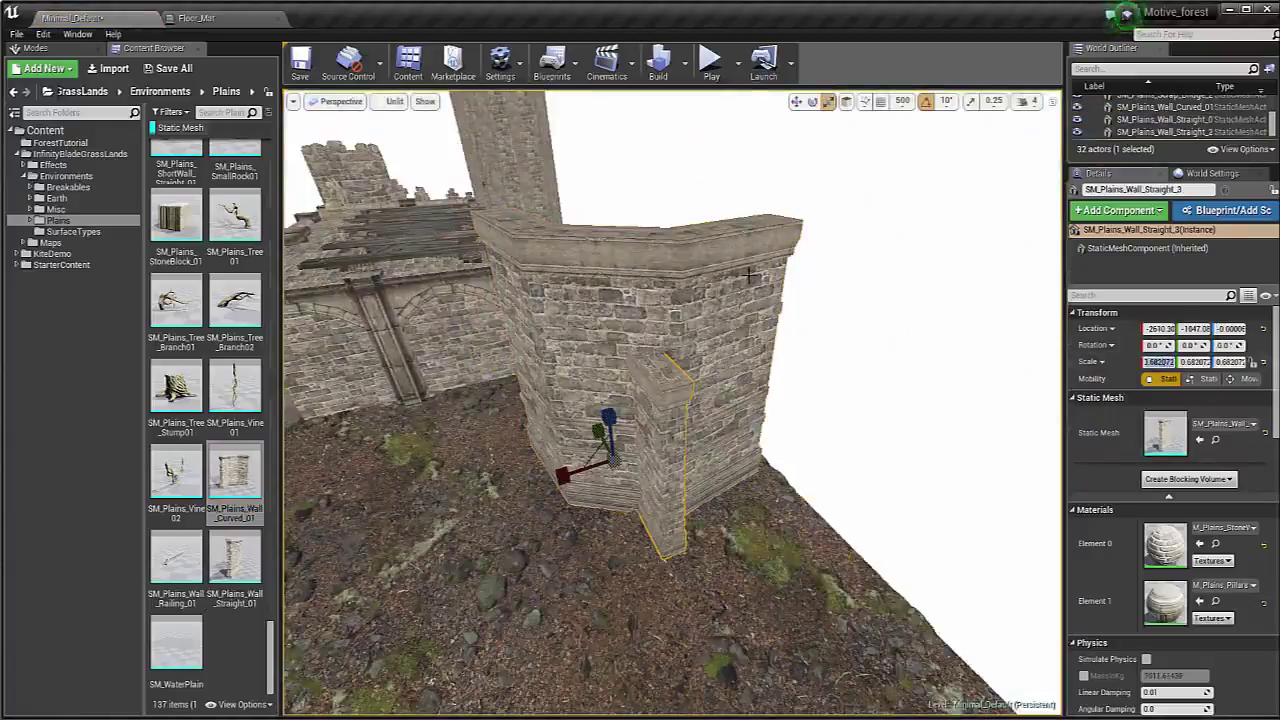
Match the curved wall's scale to the straight walls by setting it to 0.682072 on all axes.
click(1195, 362)
text(0.682072)
click(1231, 362)
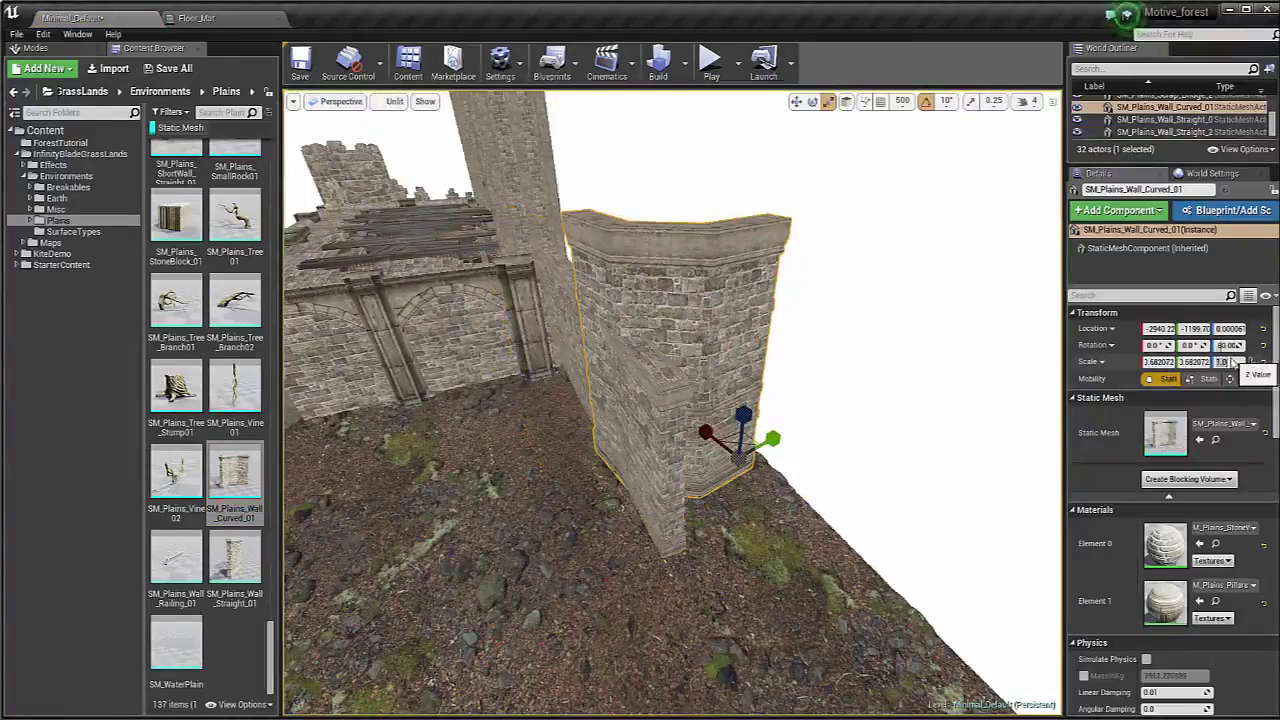
key(Return)
Fit SM_Plains_Wall_Curved_01 against the free end of the straight wall row so it continues the wall around the corner.
mouse_move(688, 439)
right_down()
mouse_move(770, 400)
mouse_move(688, 439)
right_up()
key(w)
drag(556, 389, 725, 401)
key(e)
drag(686, 440, 745, 403)
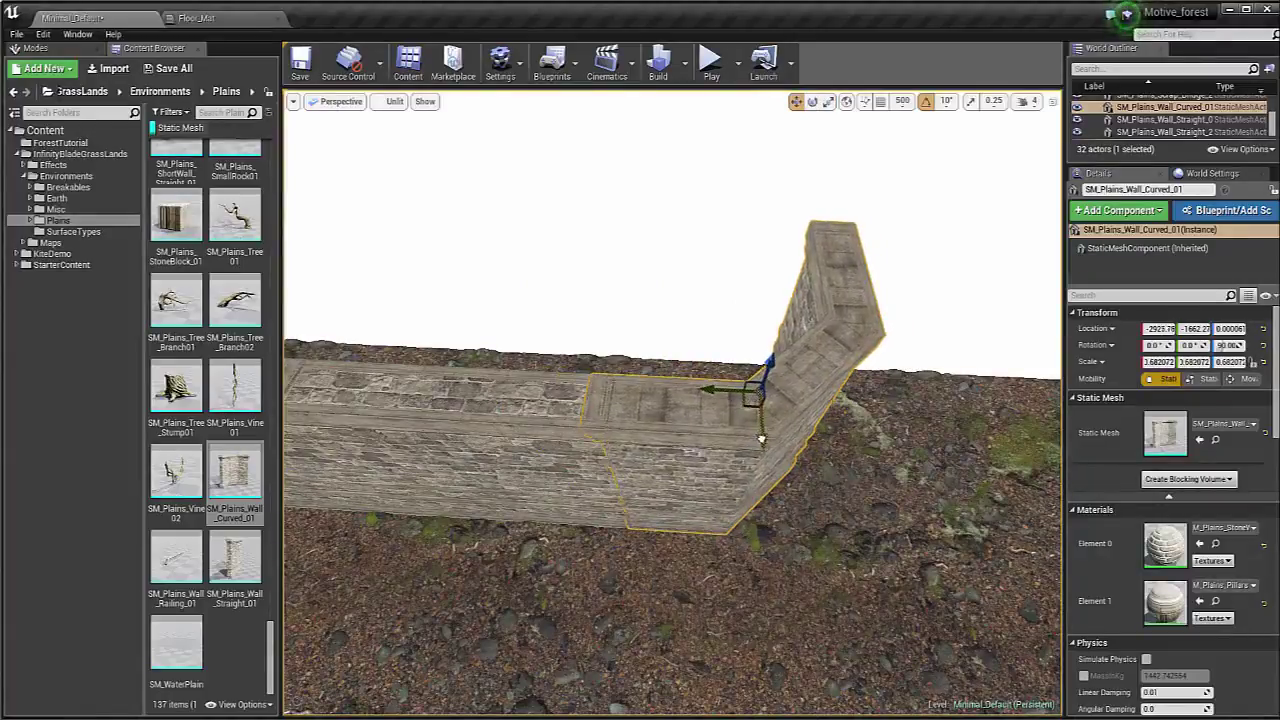
Check the castle walls through the placed CameraActor, stop piloting it, and survey the platform and ruins from above.
click(691, 300)
right_drag(691, 300, 556, 332)
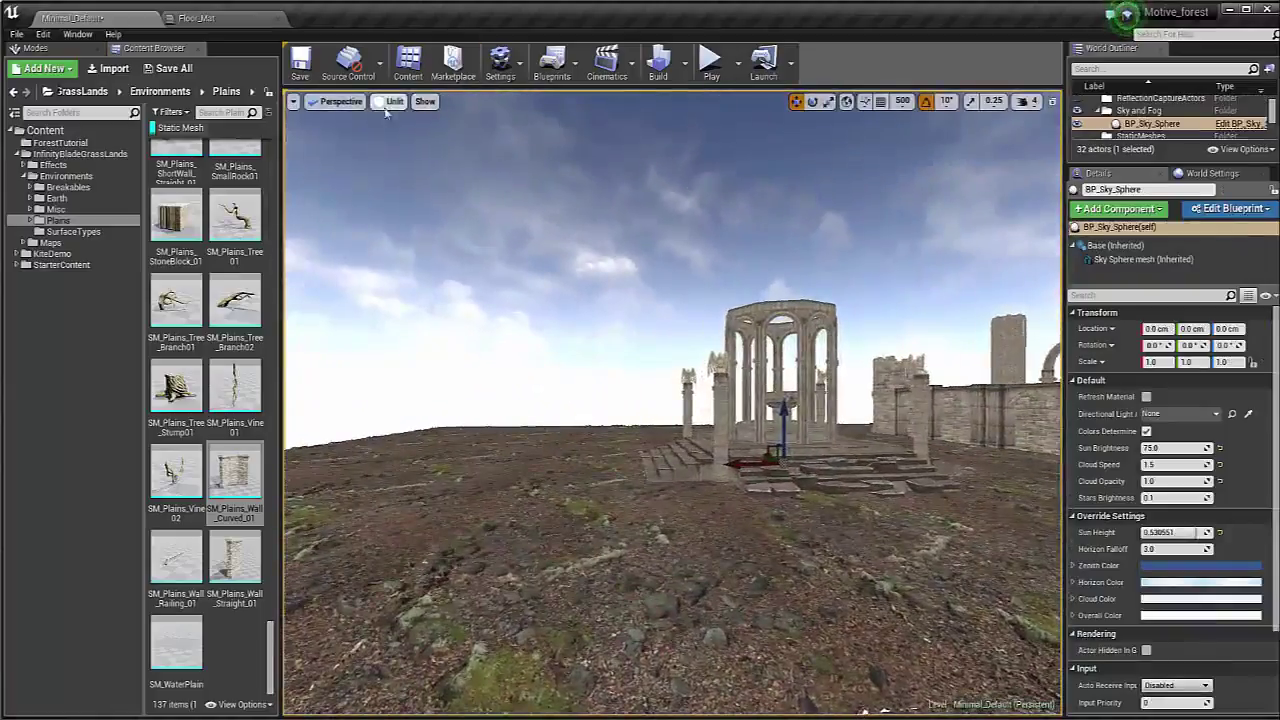
click(343, 102)
click(355, 258)
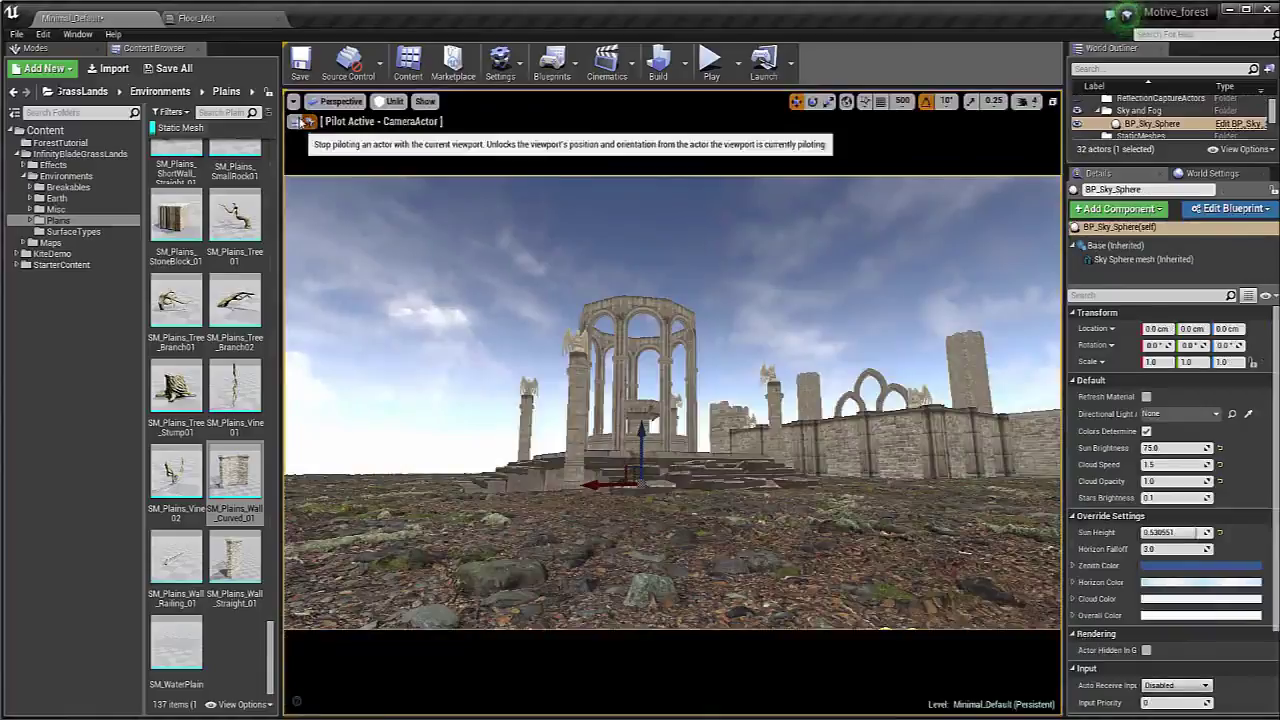
click(305, 121)
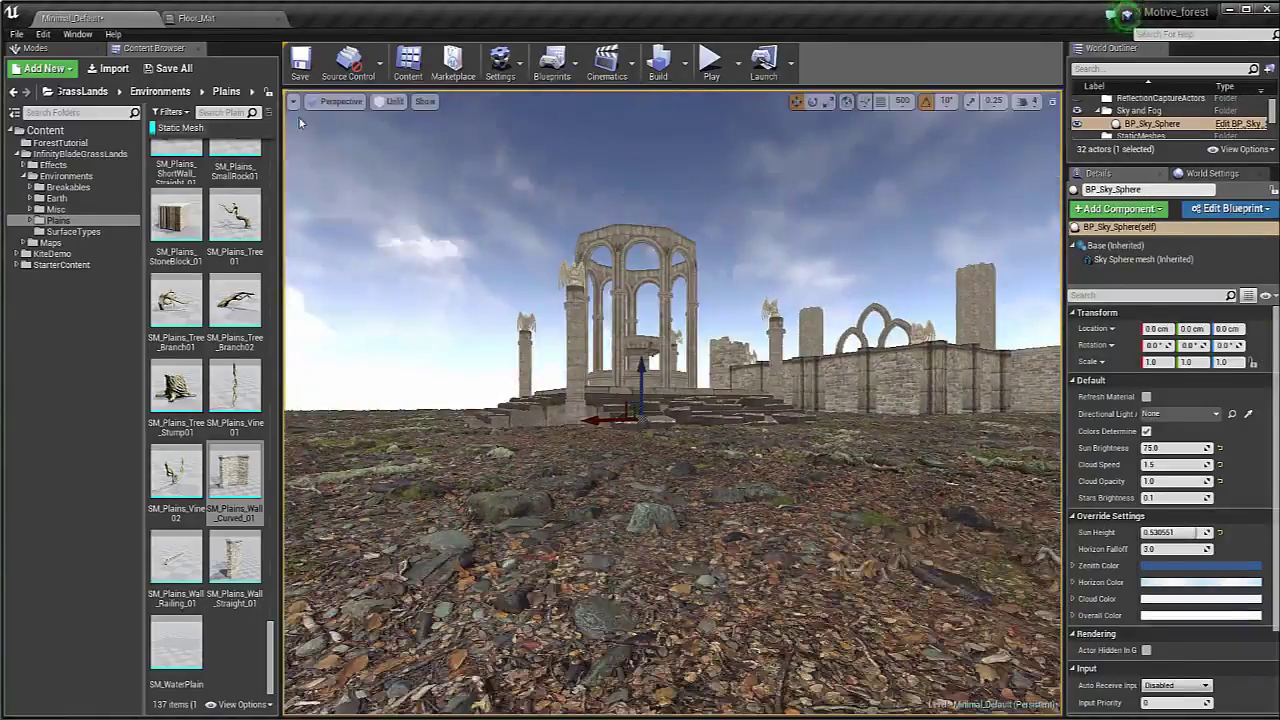
right_drag(546, 346, 580, 357)
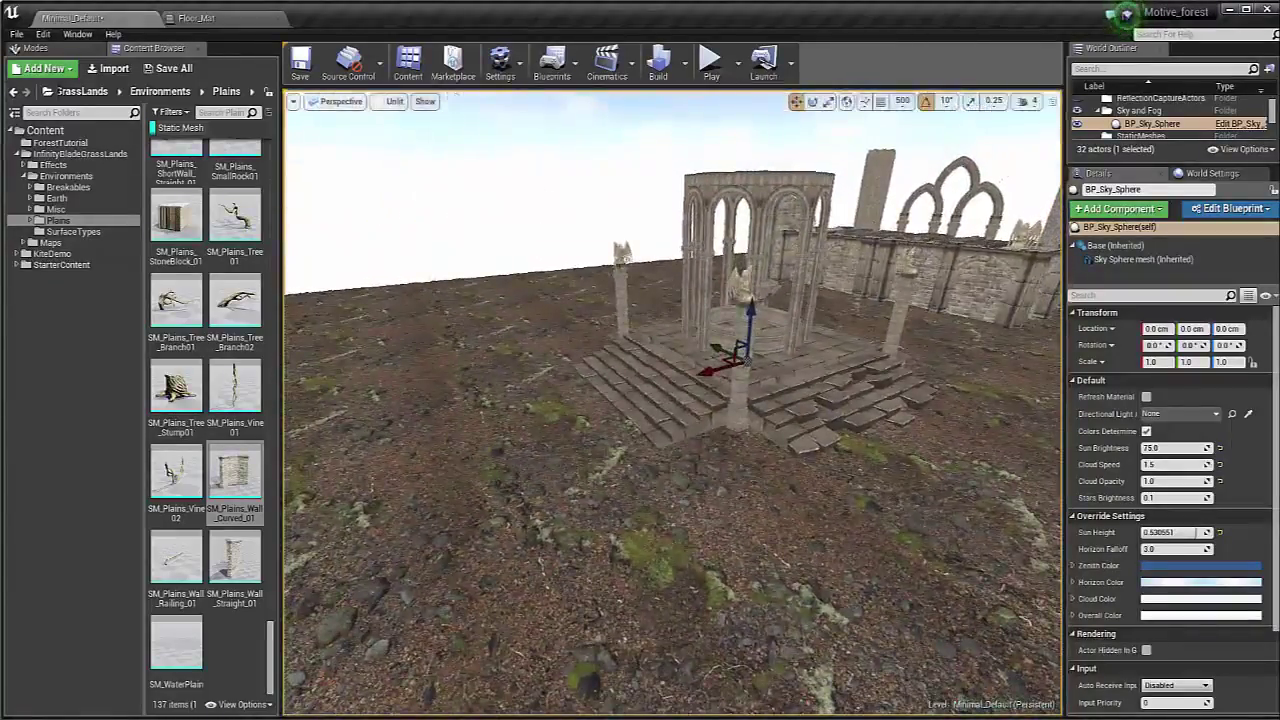
right_drag(700, 374, 772, 386)
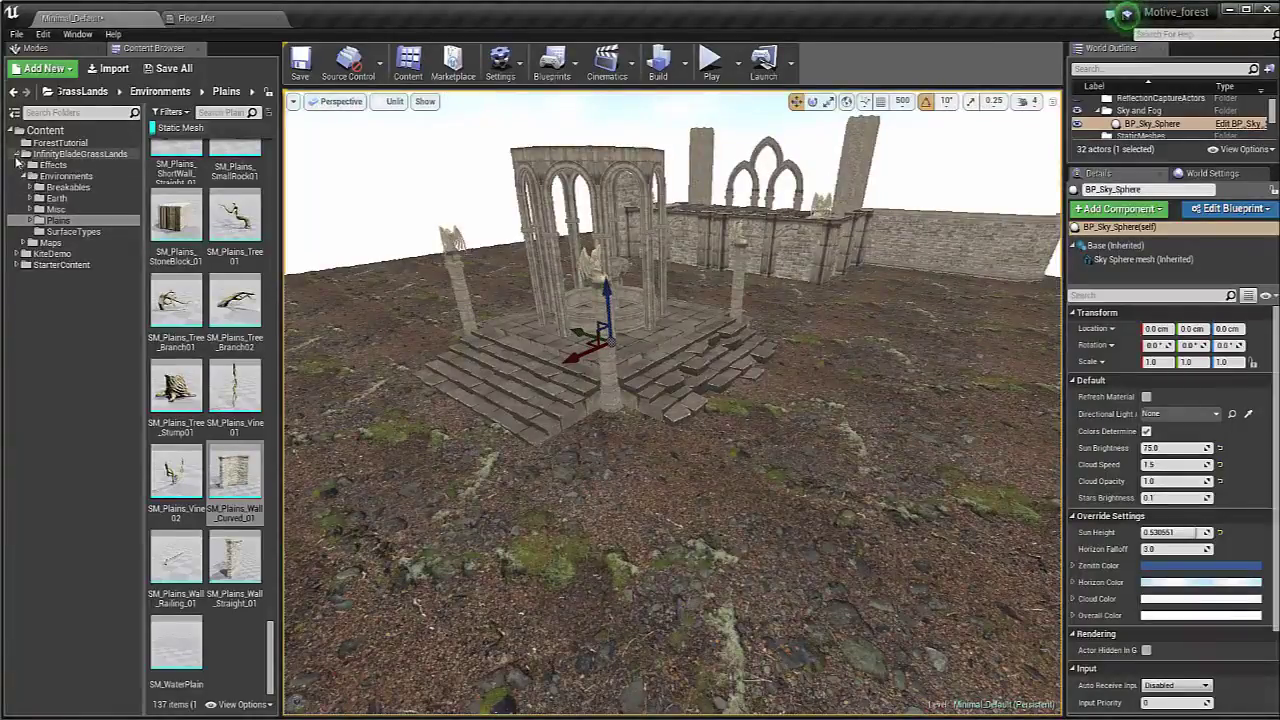
Save the modified Minimal_Default level, and switch the expanded asset folder from InfinityBladeGrassLands to KiteDemo.
click(17, 156)
click(182, 68)
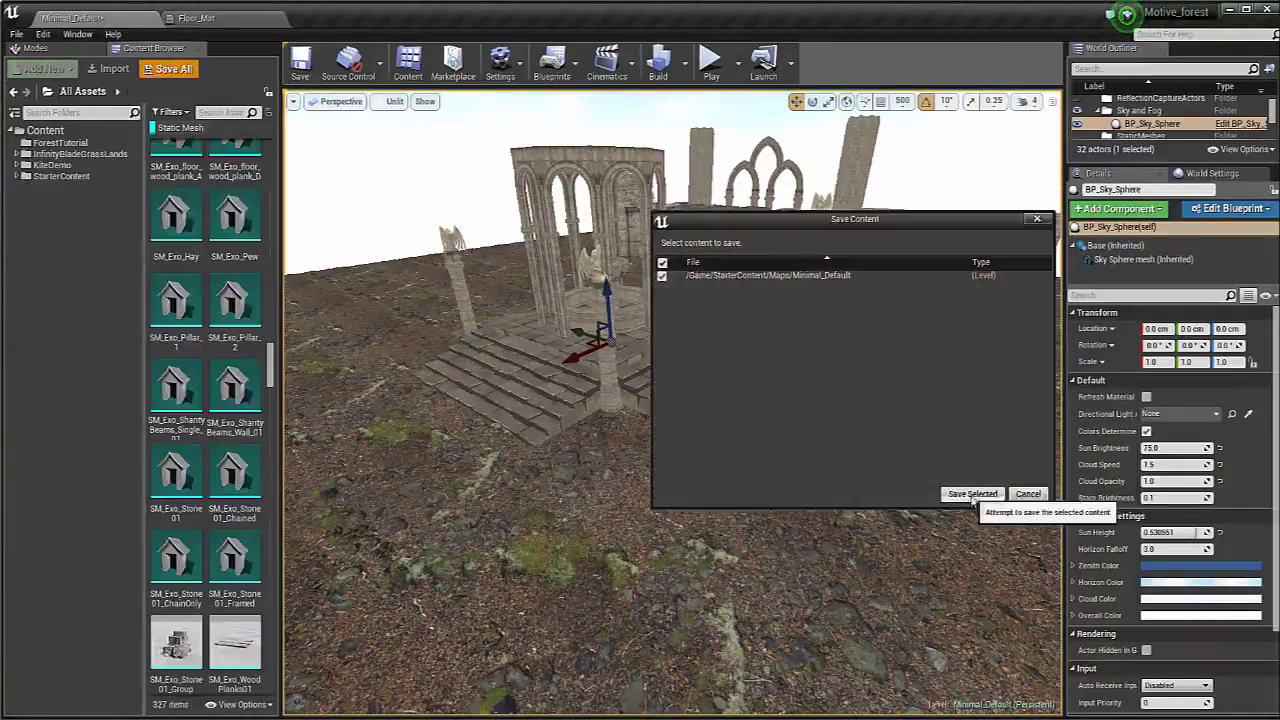
click(972, 495)
click(17, 166)
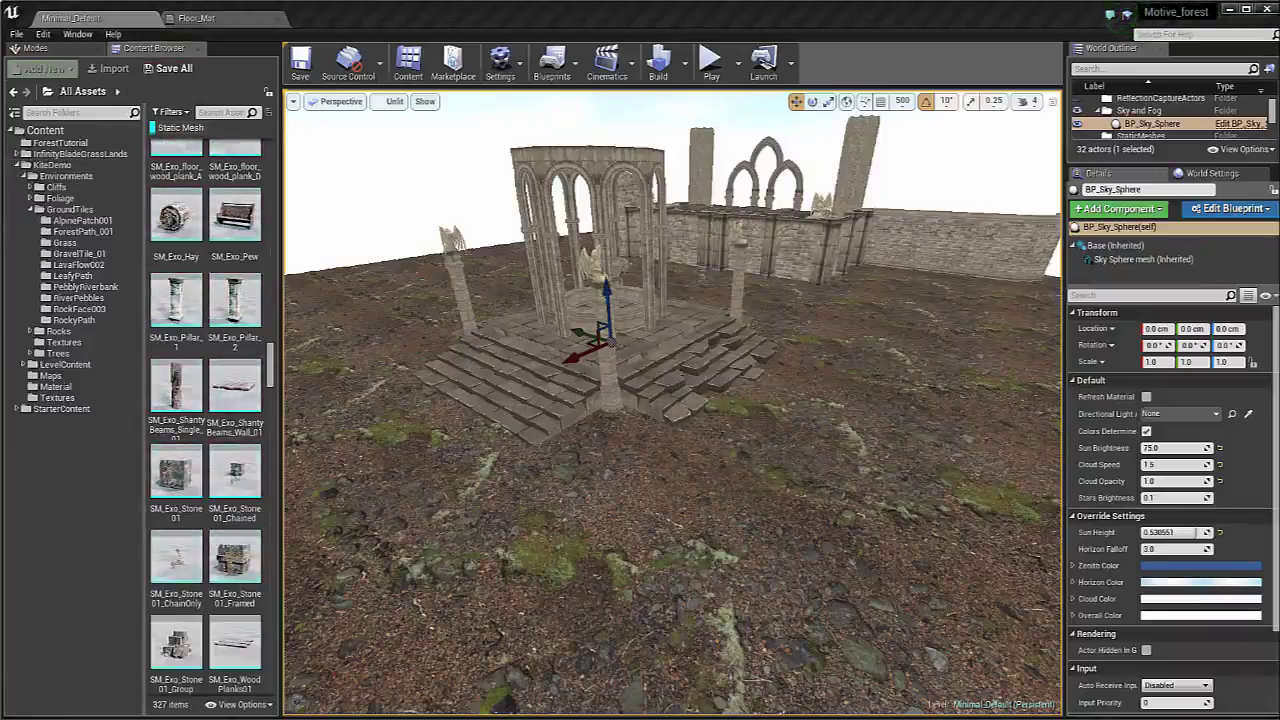
Pilot the CameraActor and adjust its framing of the fountain platform and the background castle ruins.
mouse_move(640, 400)
right_down()
mouse_move(860, 430)
mouse_move(660, 415)
right_up()
click(337, 102)
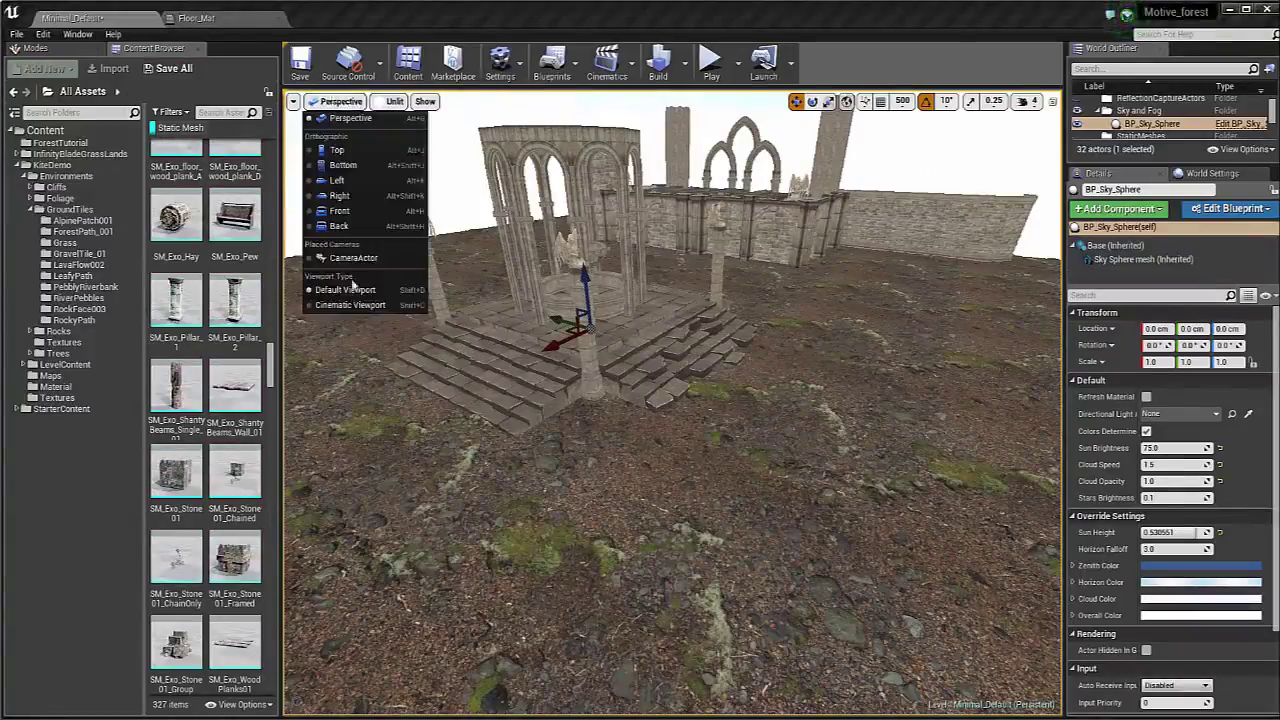
click(352, 257)
mouse_move(620, 296)
right_down()
mouse_move(630, 314)
mouse_move(639, 307)
mouse_move(614, 304)
right_up()
key(a)
key(d)
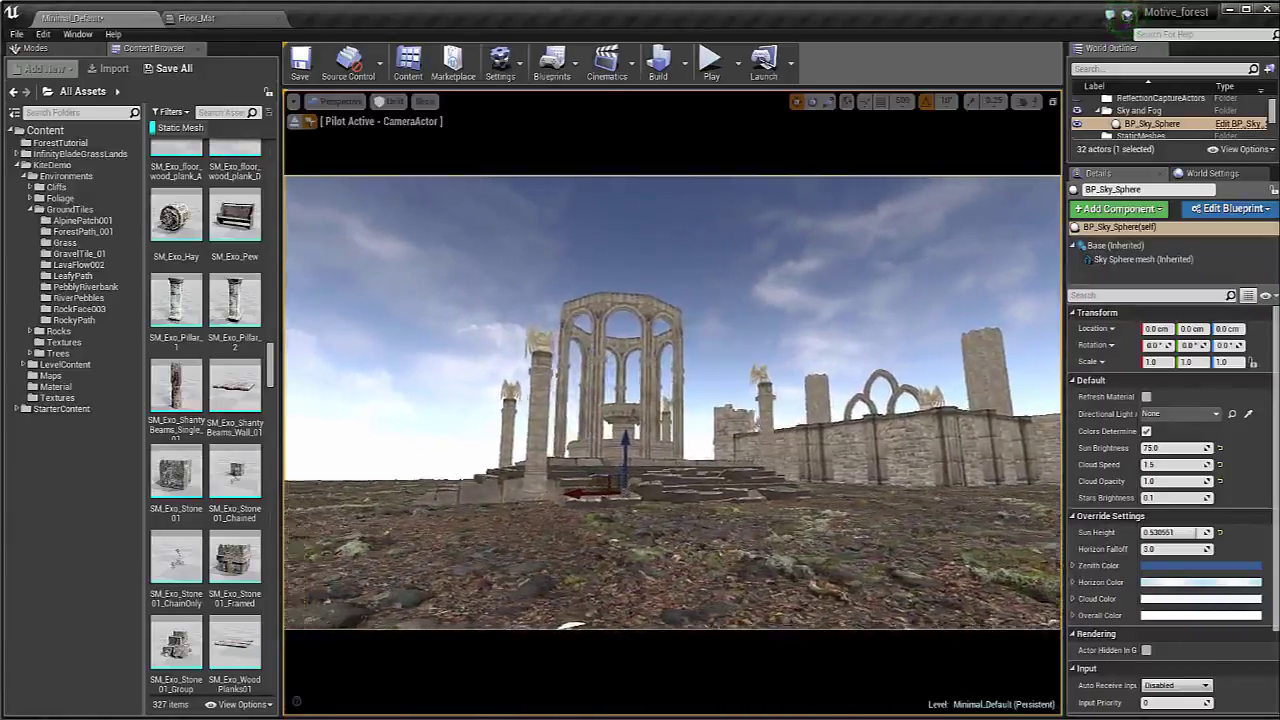